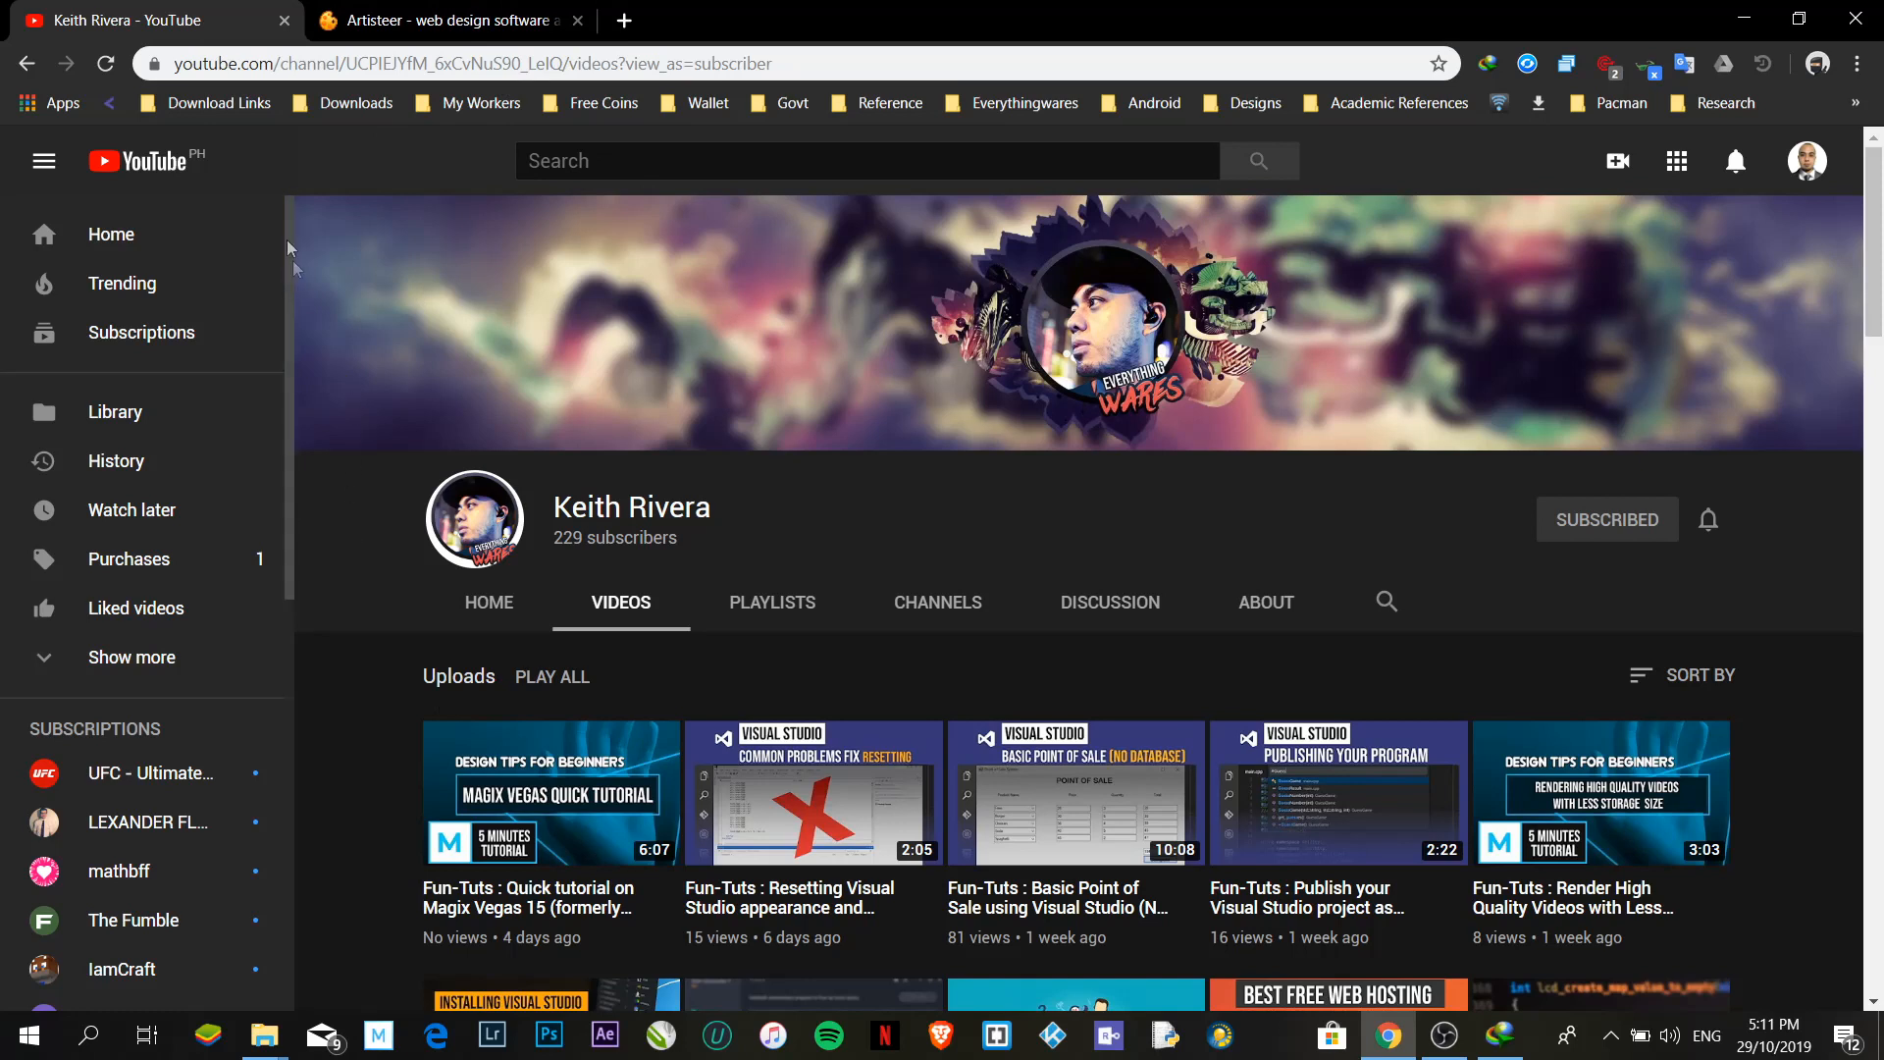
# Review the Artisteer 4.3 description and free trial offer on the Artisteer website
pyautogui.click(438, 16)
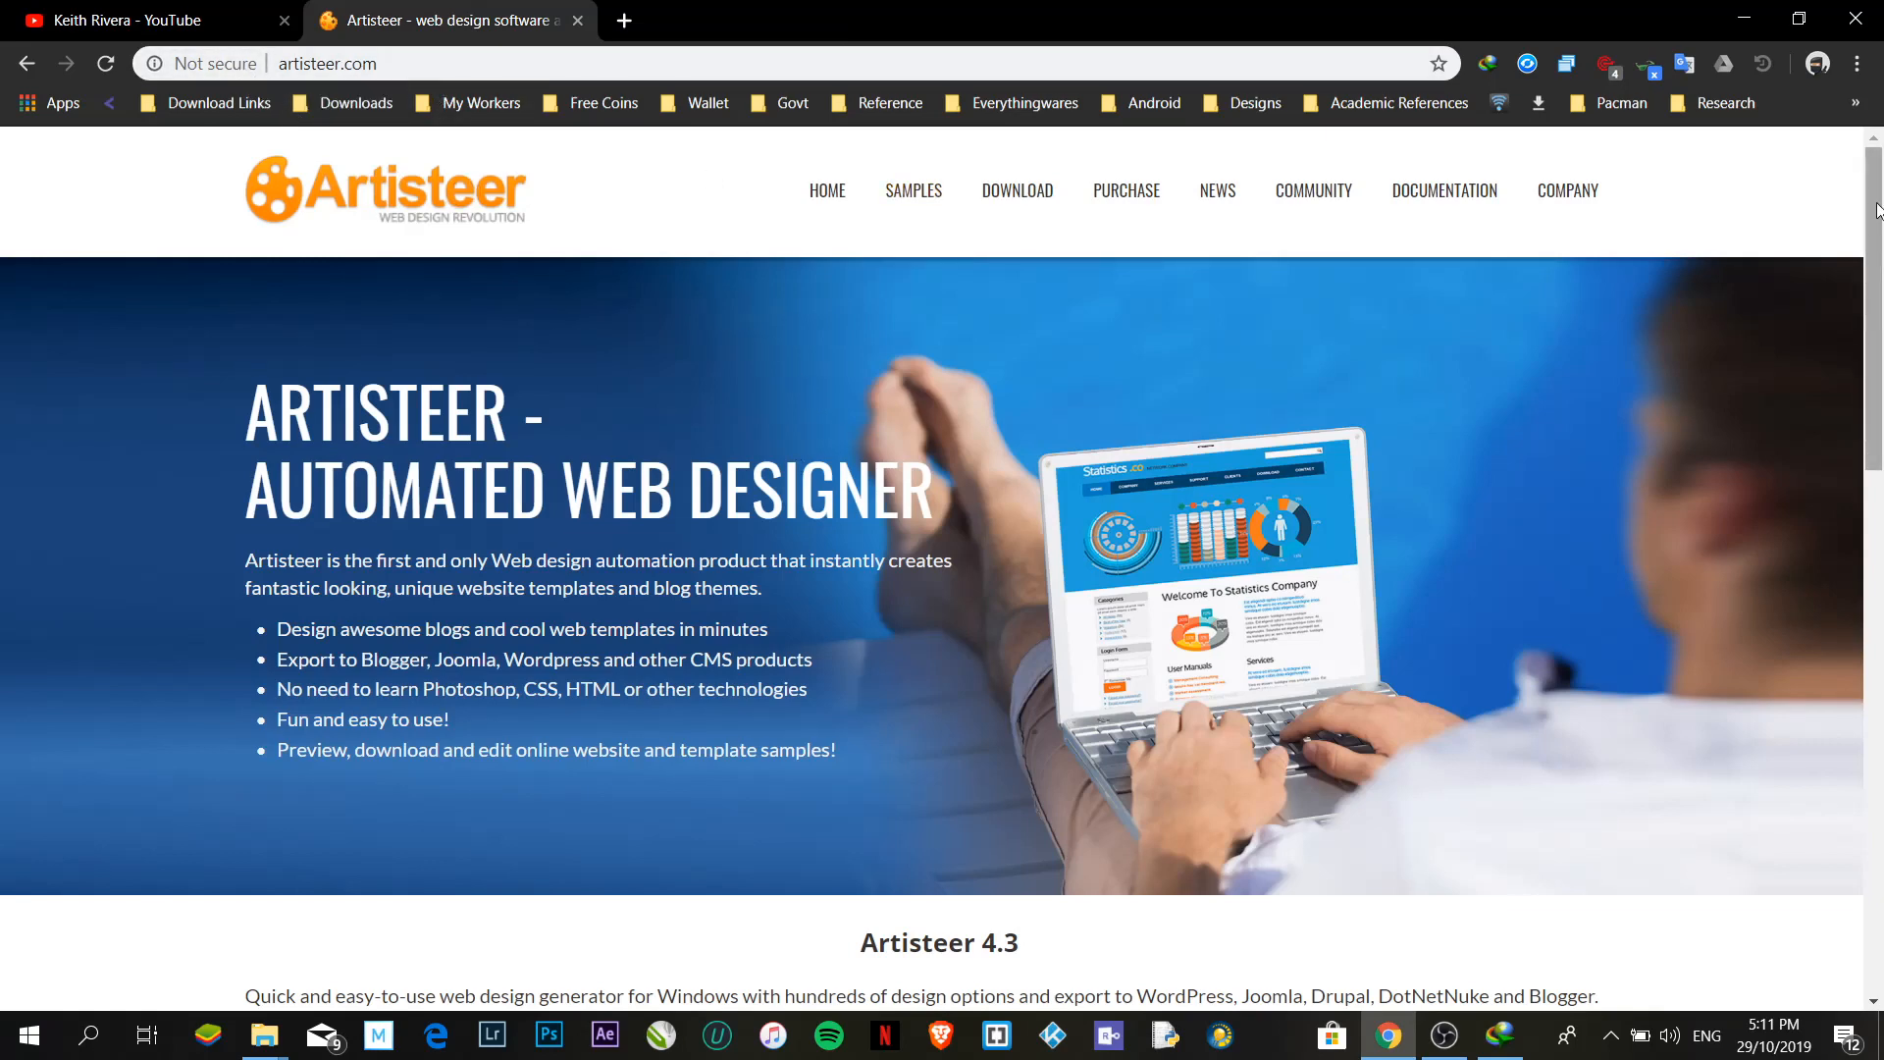
pyautogui.scroll(-6, 1877, 209)
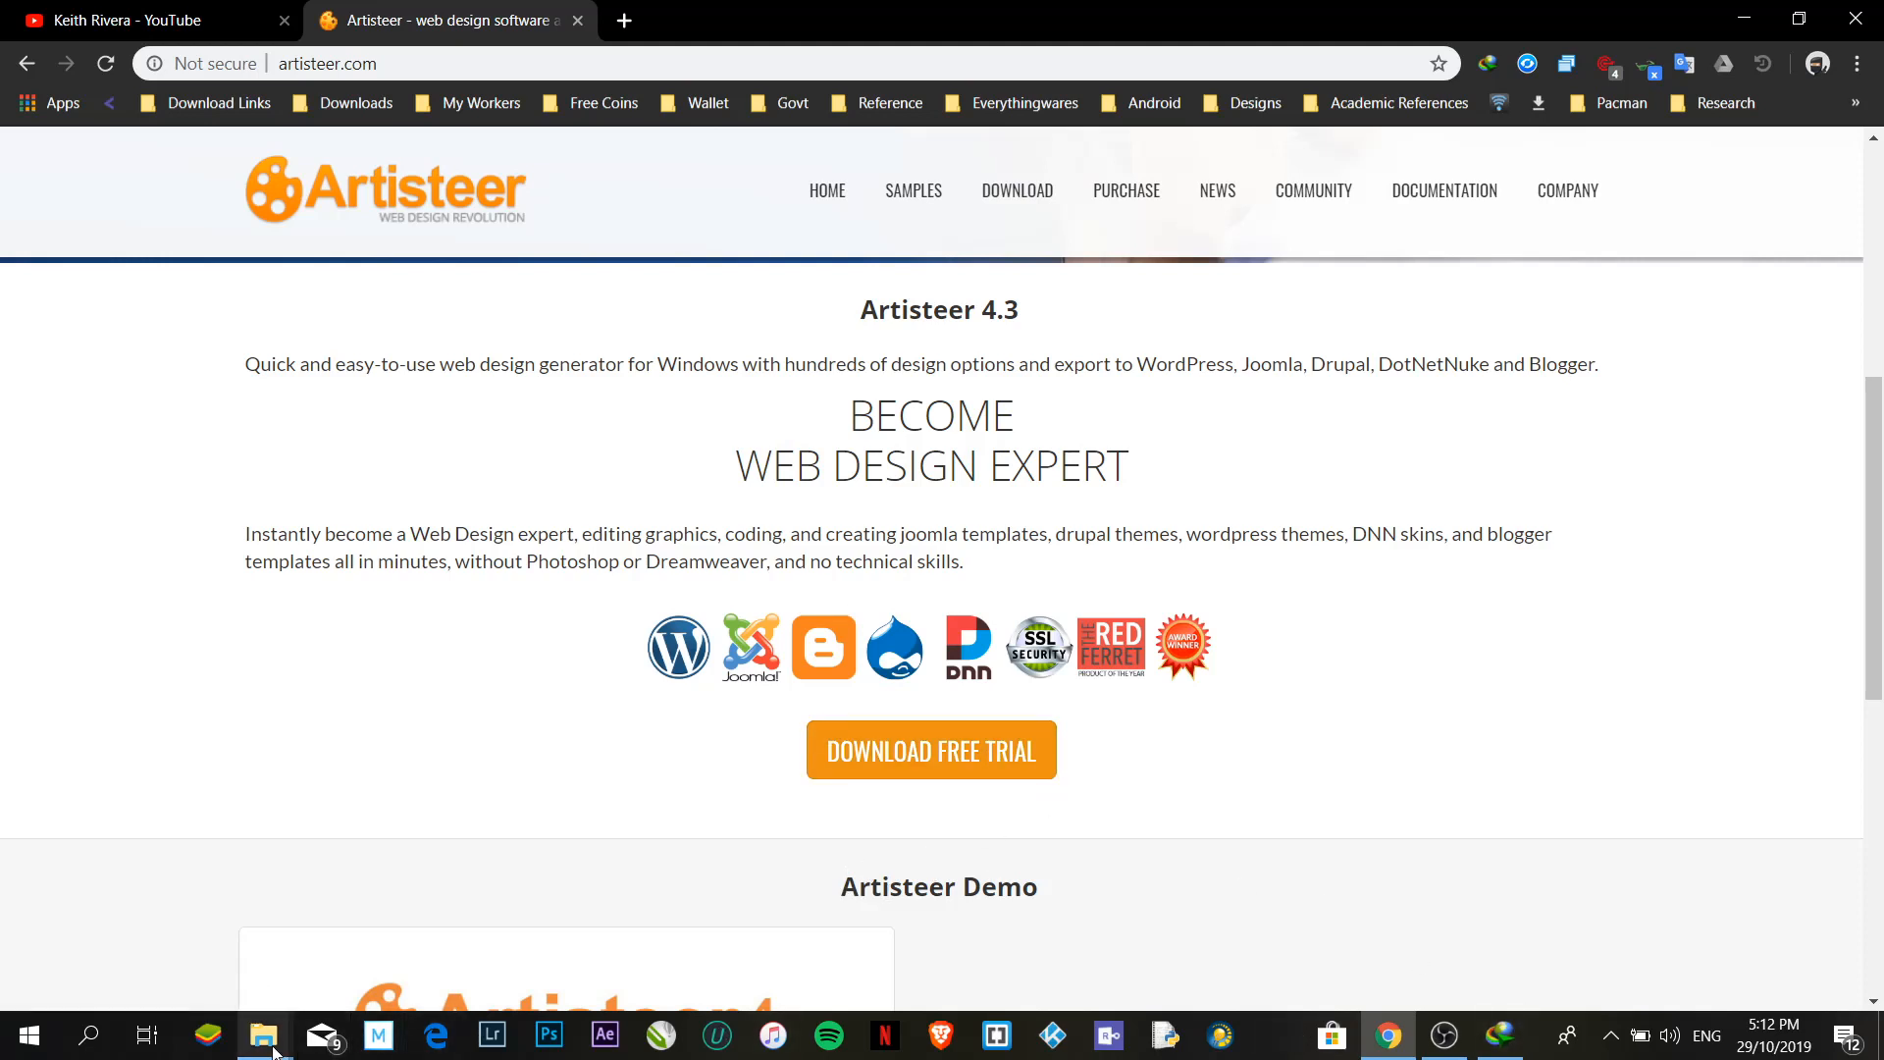
pyautogui.click(1501, 1040)
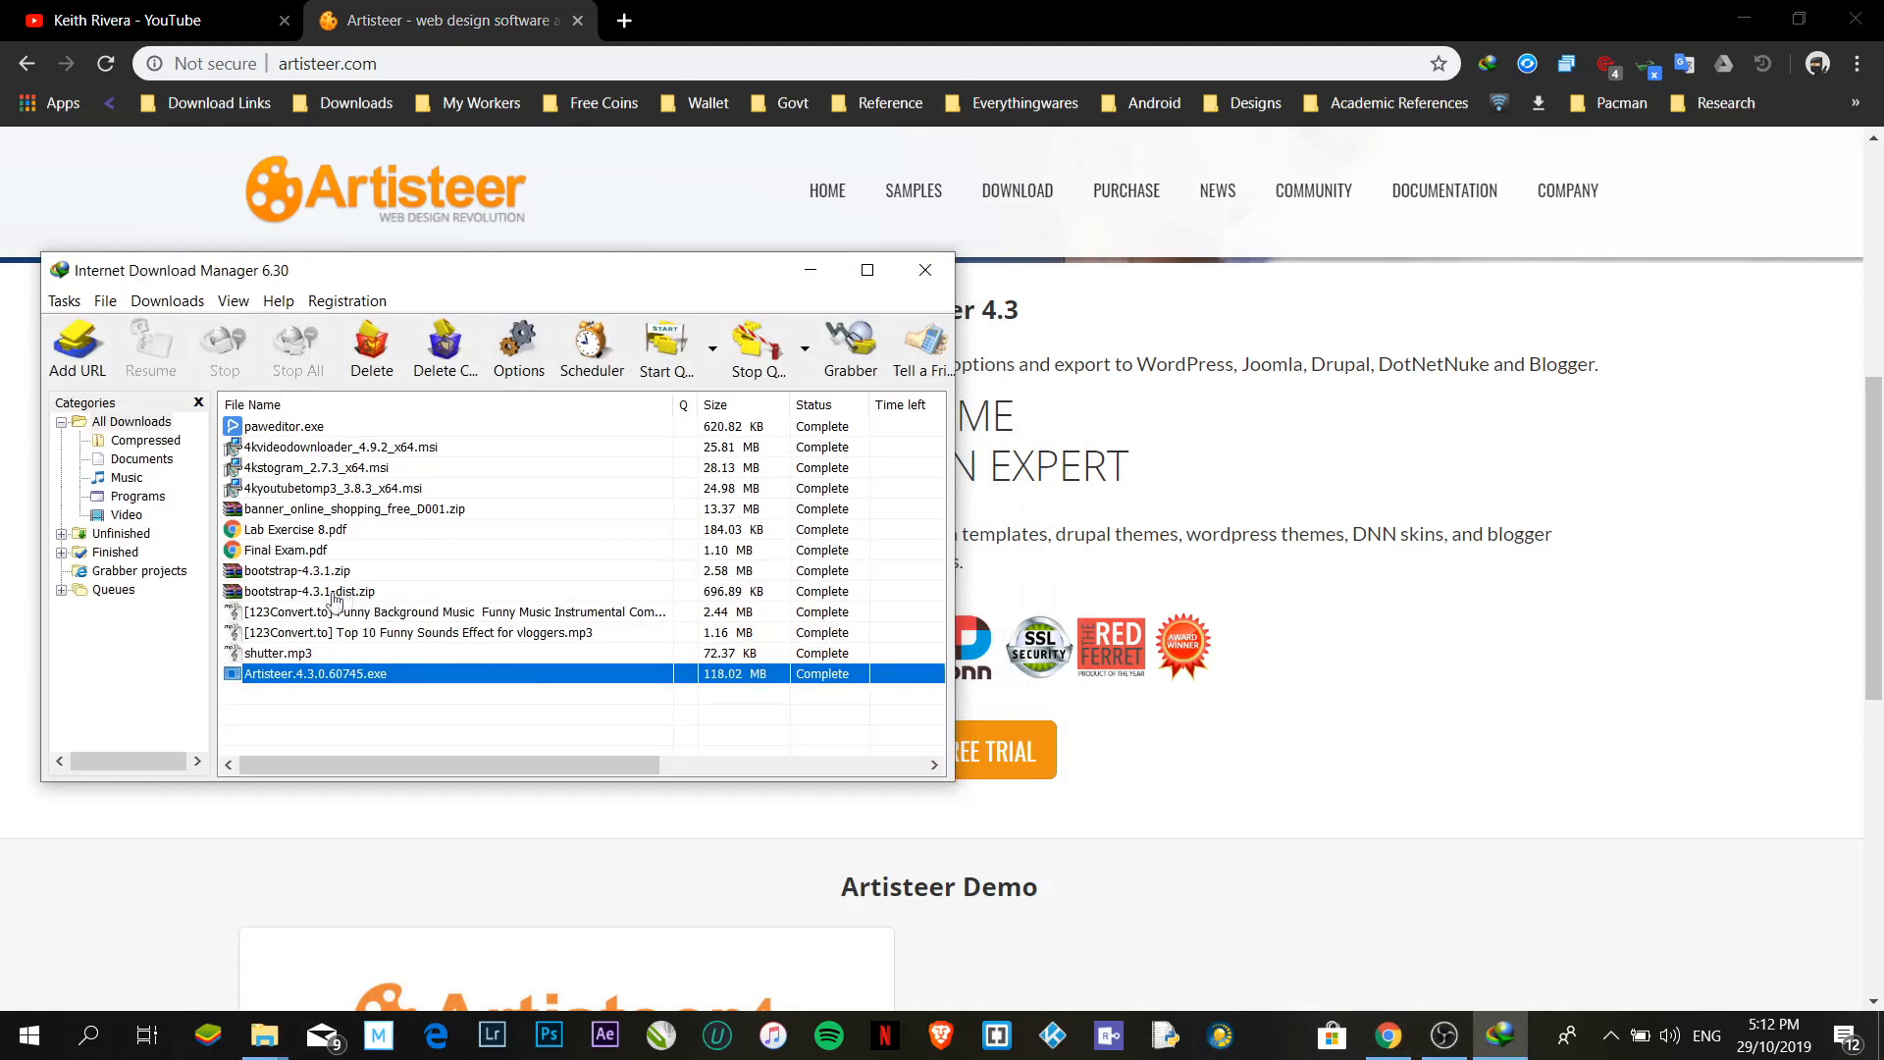
pyautogui.rightClick(338, 677)
pyautogui.click(371, 691)
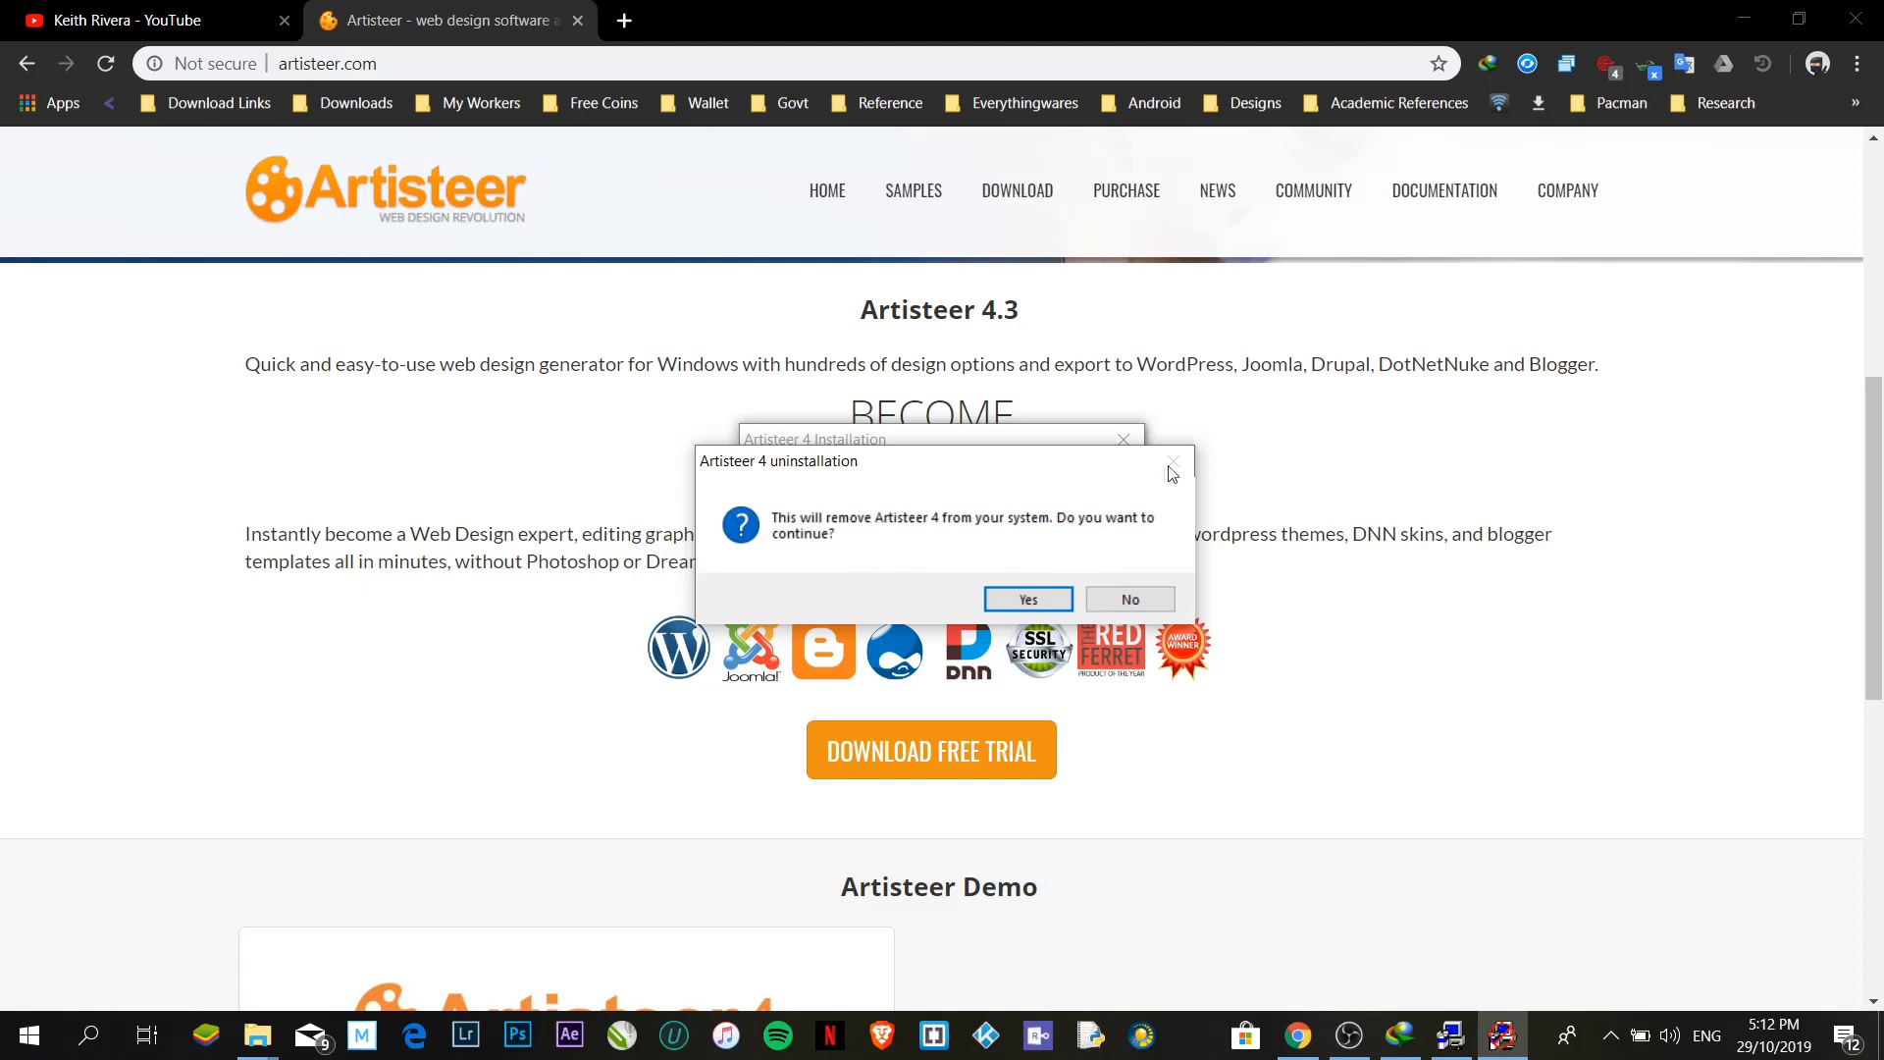
pyautogui.click(1160, 603)
pyautogui.click(1268, 775)
pyautogui.click(940, 589)
# Switch to Artisteer 4 and start the trial of its Standard Edition
pyautogui.click(1744, 17)
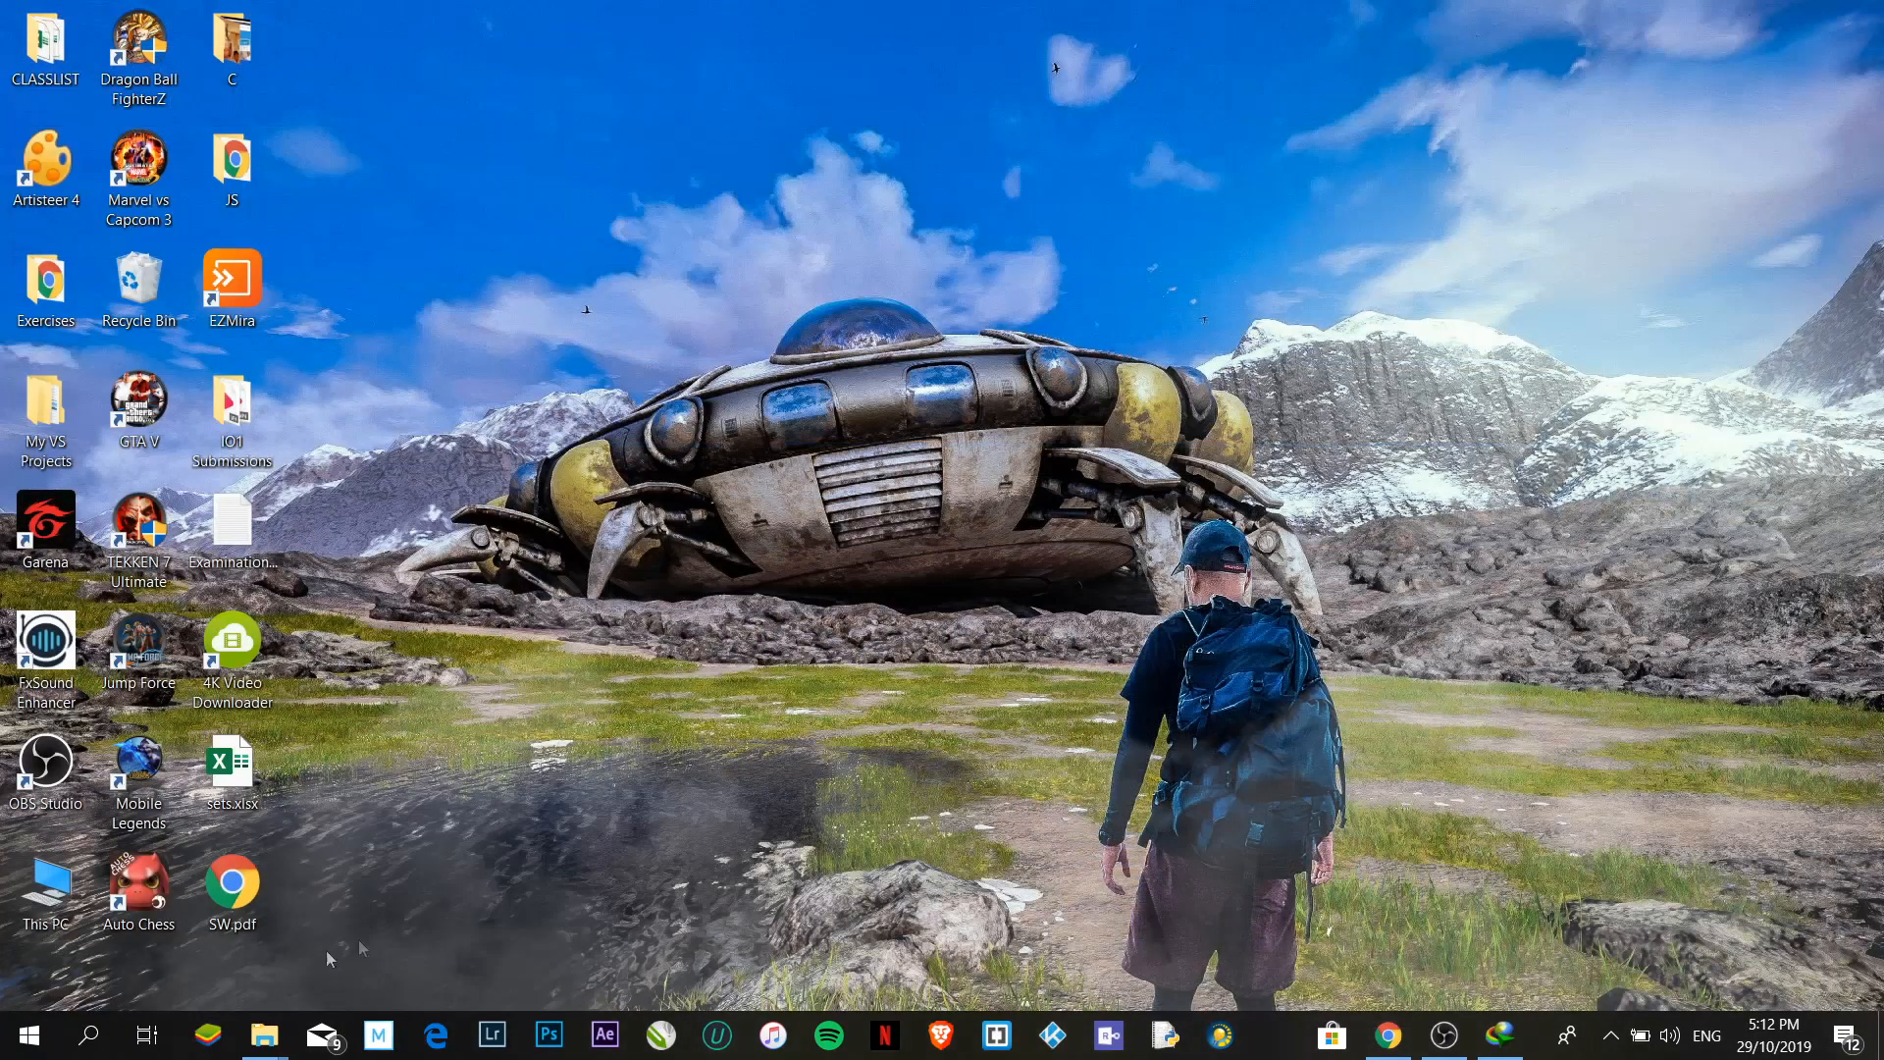
pyautogui.click(21, 1053)
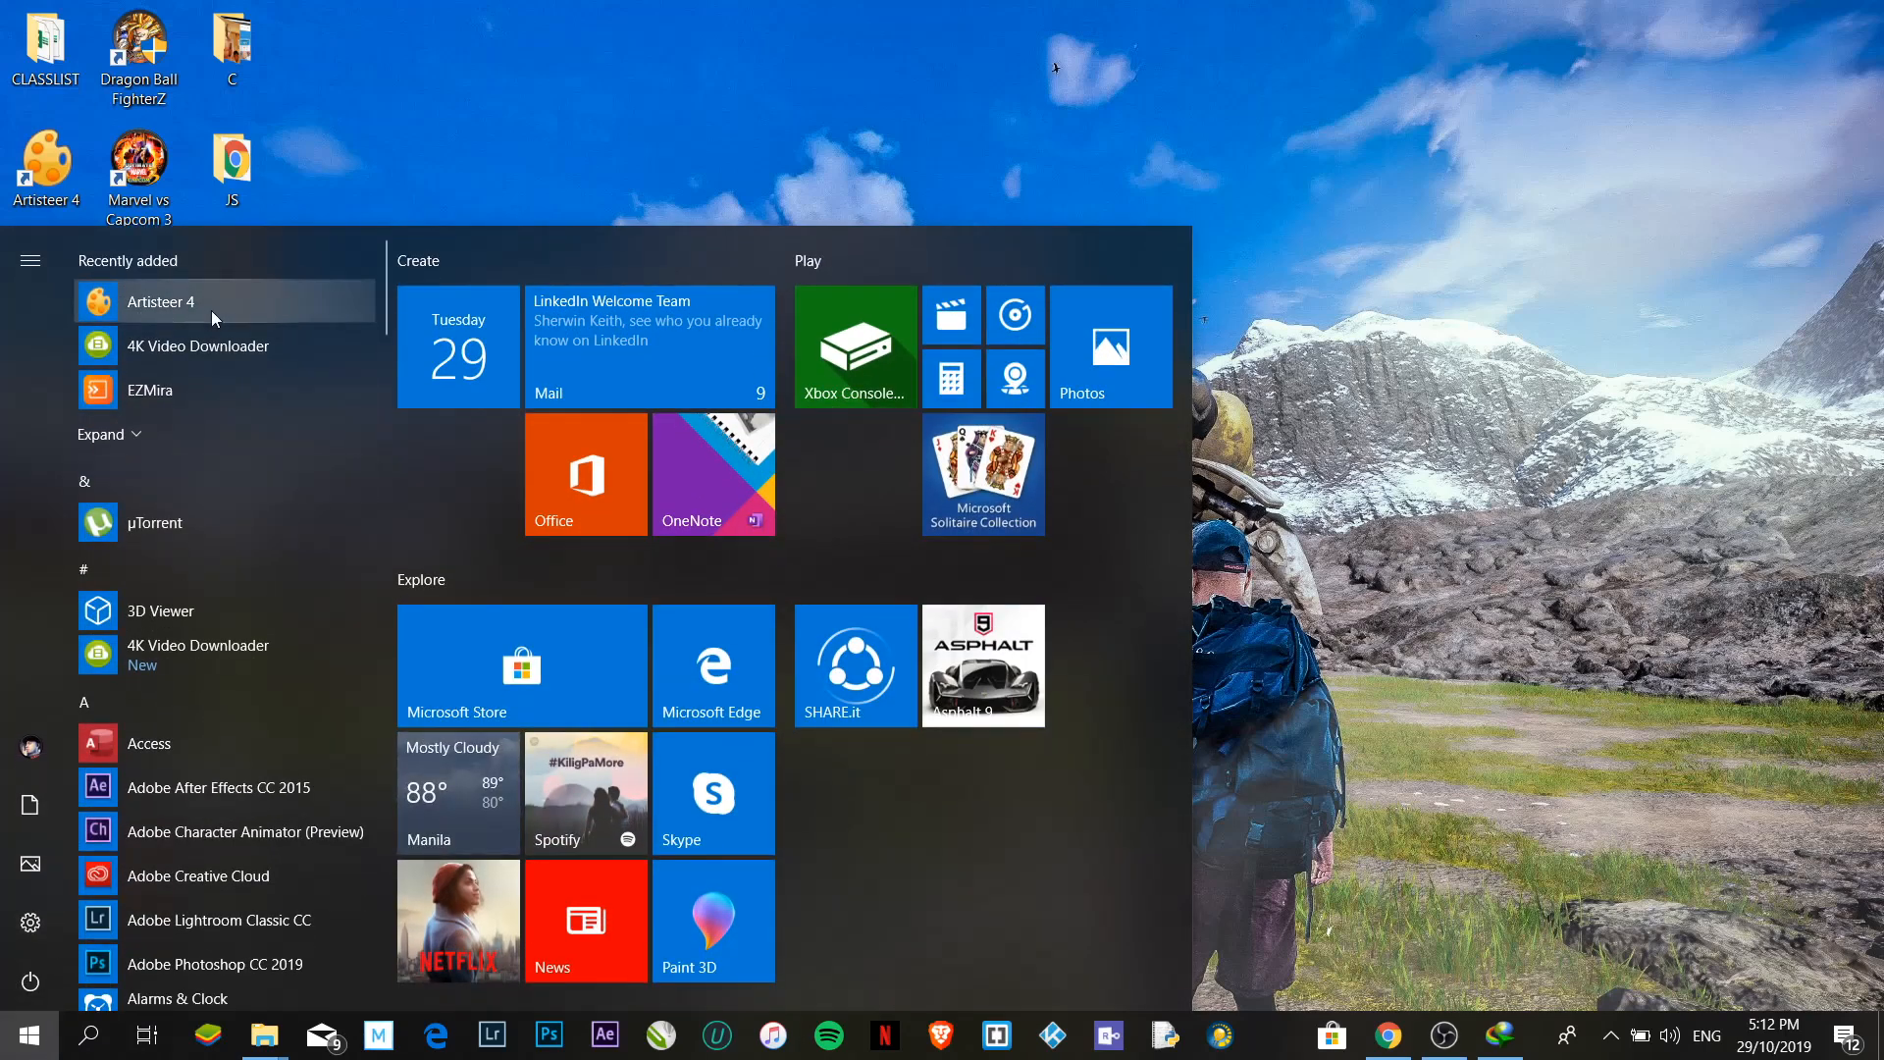
pyautogui.click(212, 310)
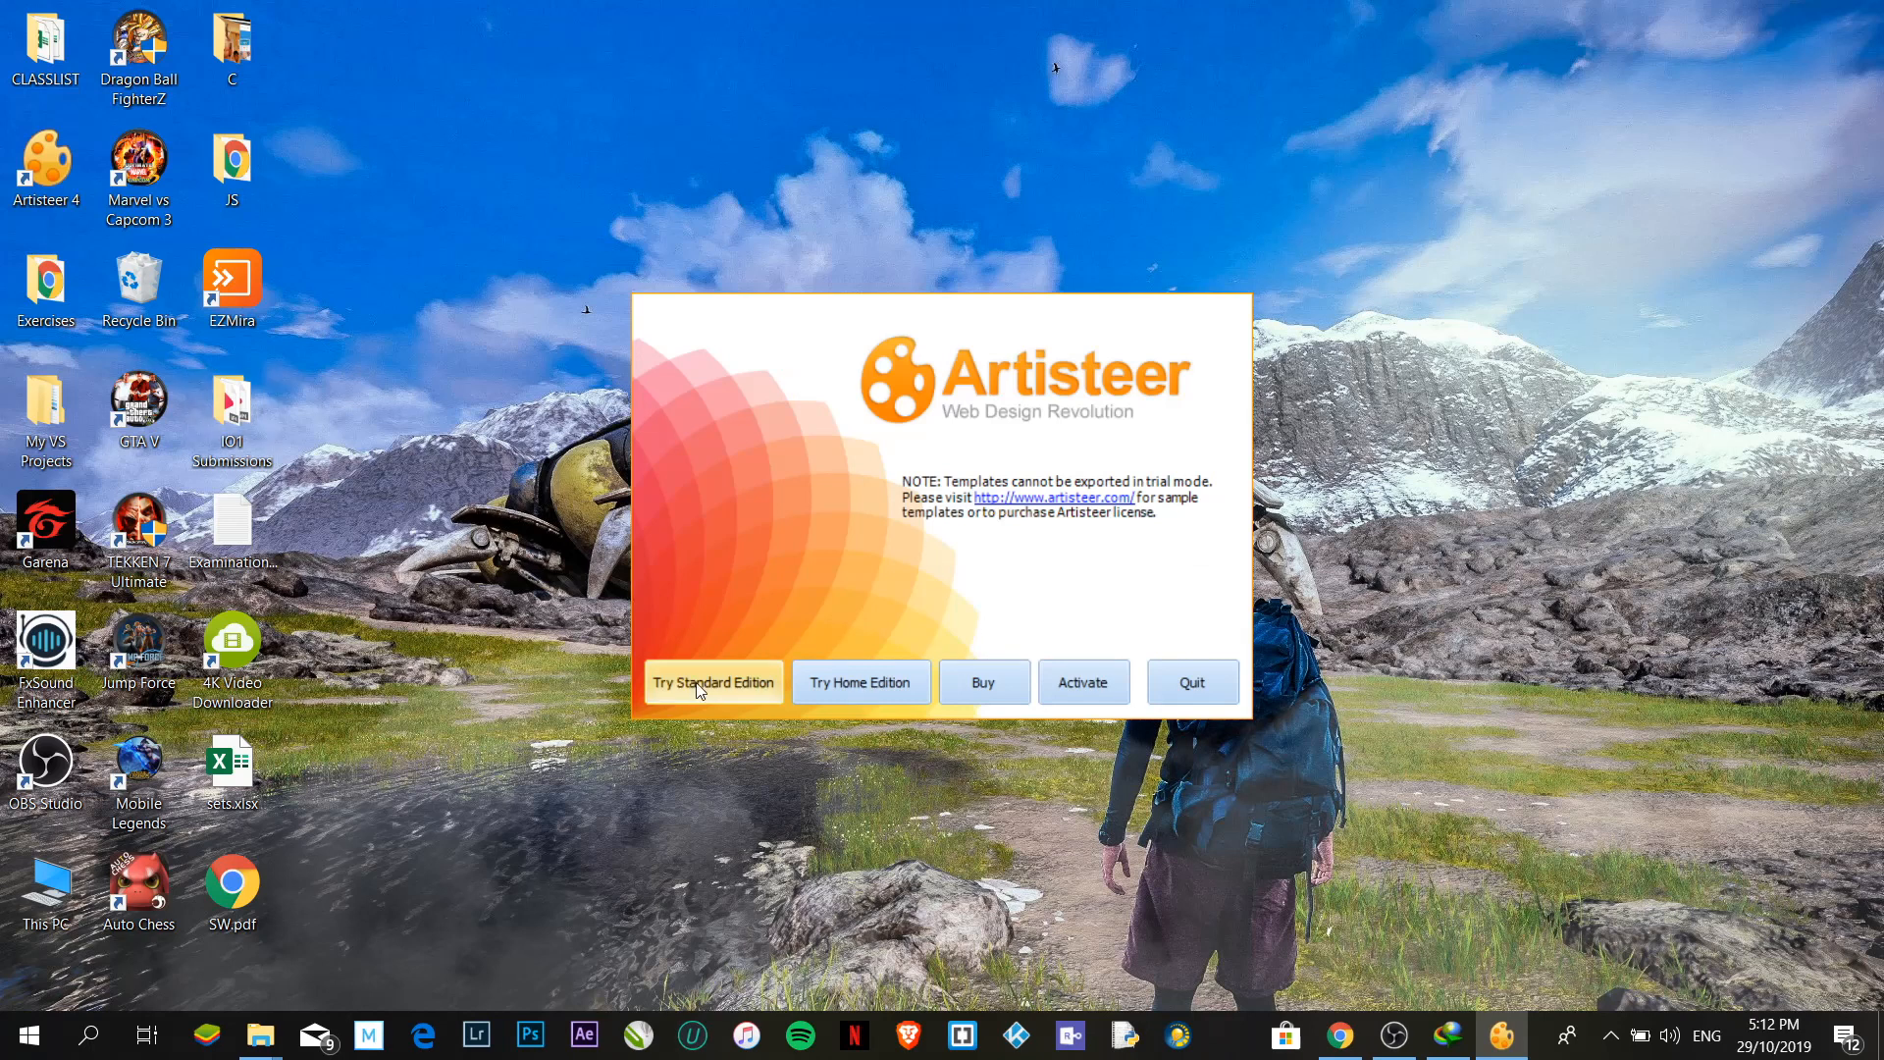
pyautogui.click(742, 686)
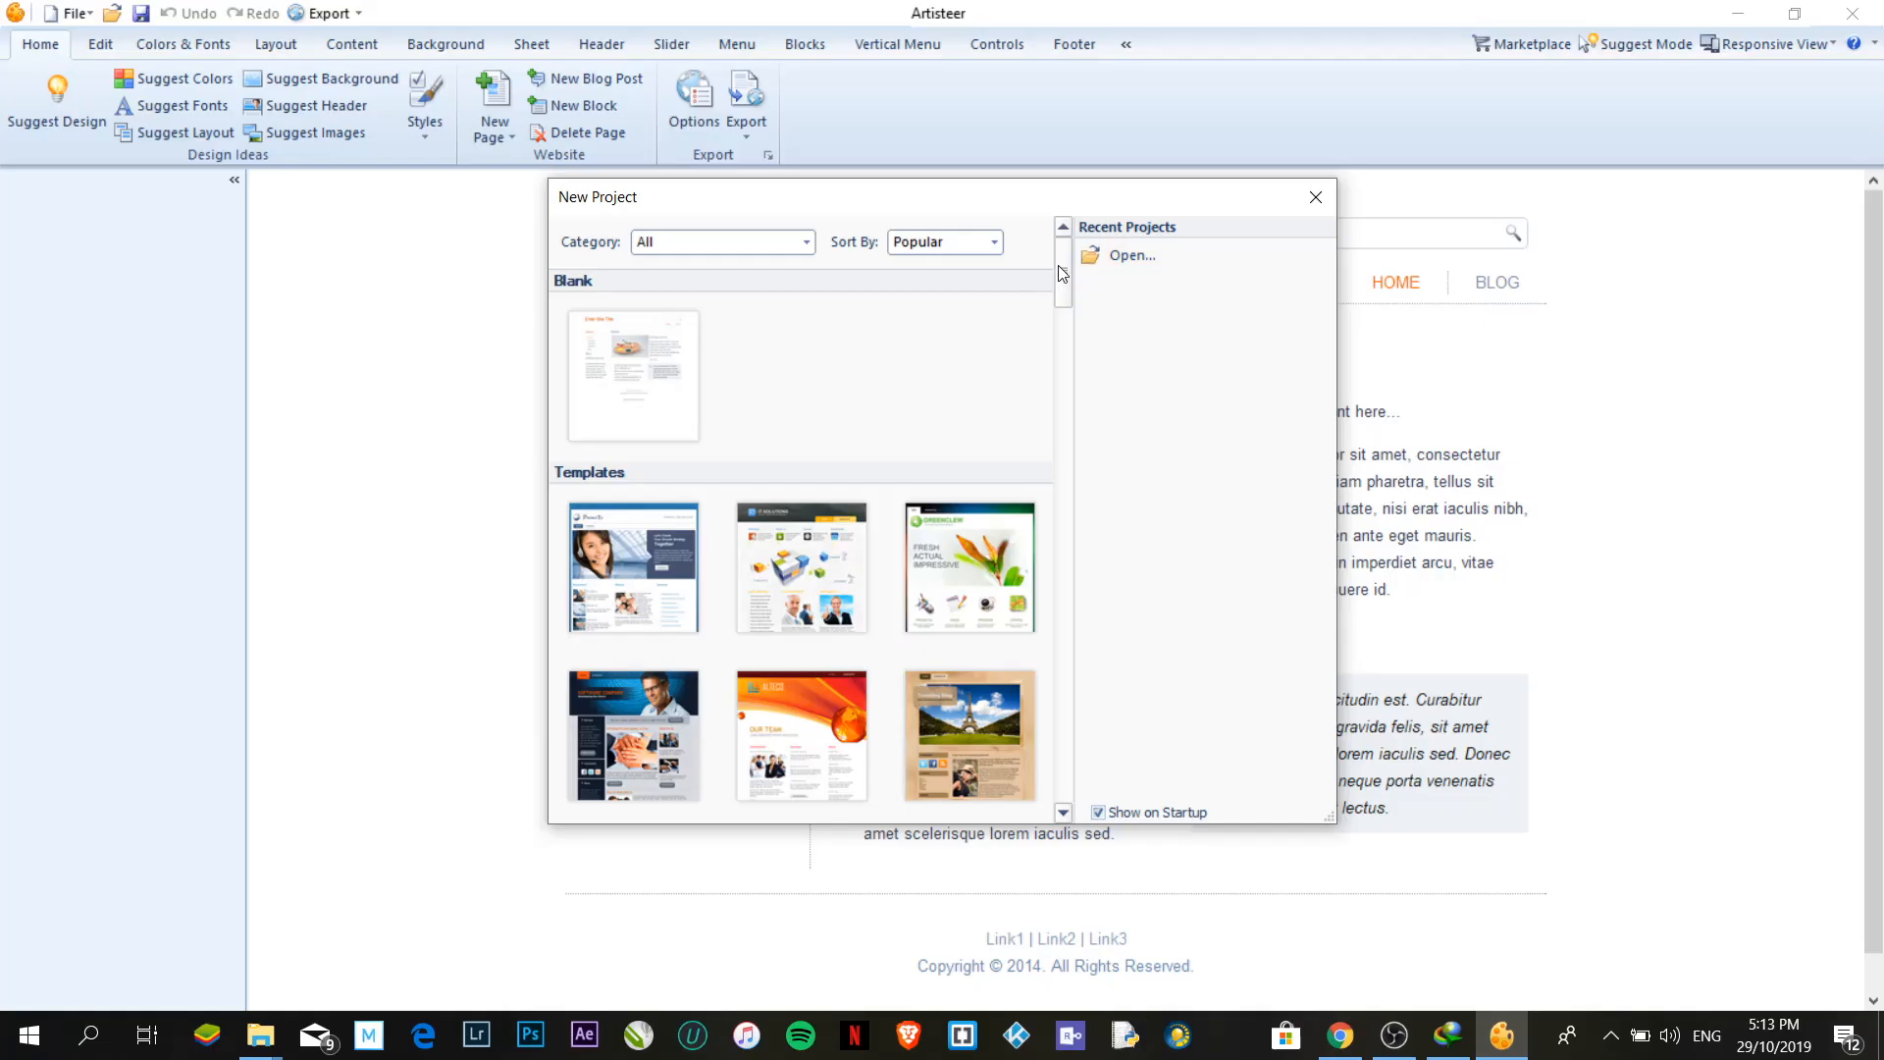
# Create a new project from the dark Gross Hosting business template and look over its home page
pyautogui.moveTo(1064, 265); pyautogui.dragTo(1066, 454)
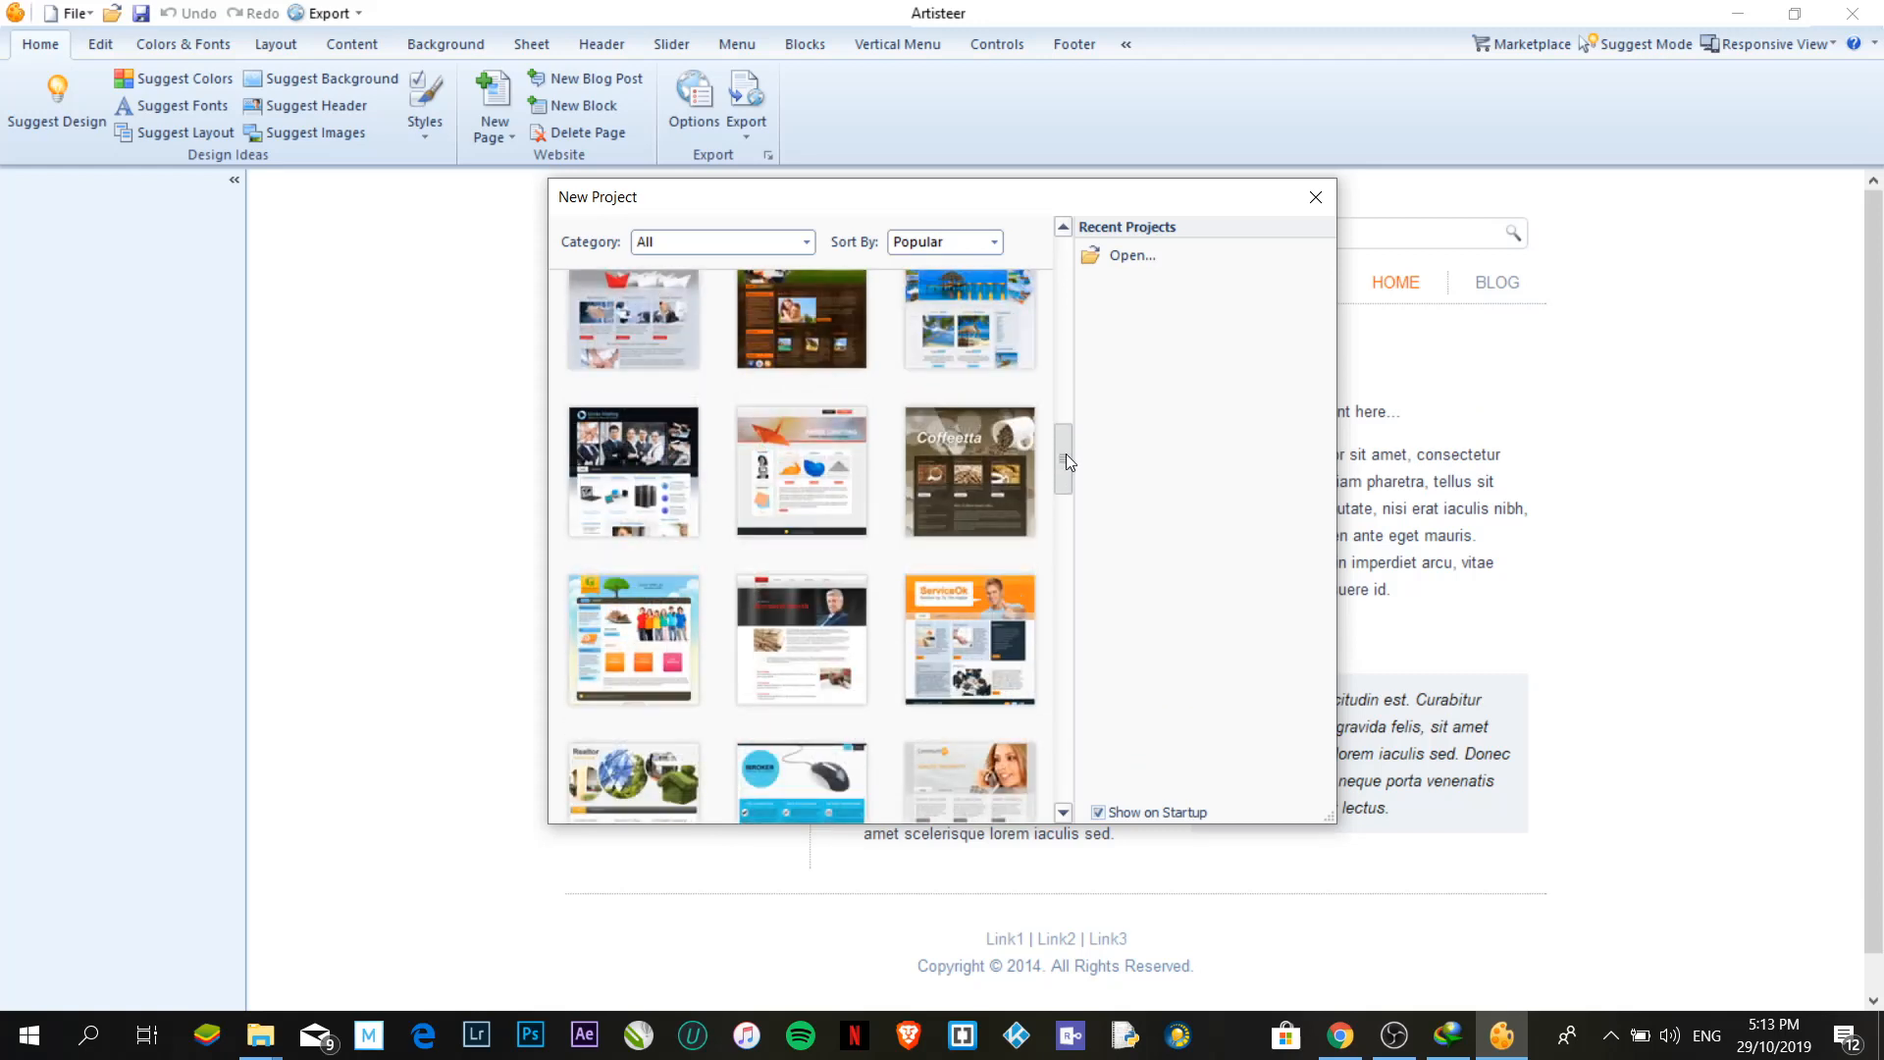
pyautogui.doubleClick(595, 500)
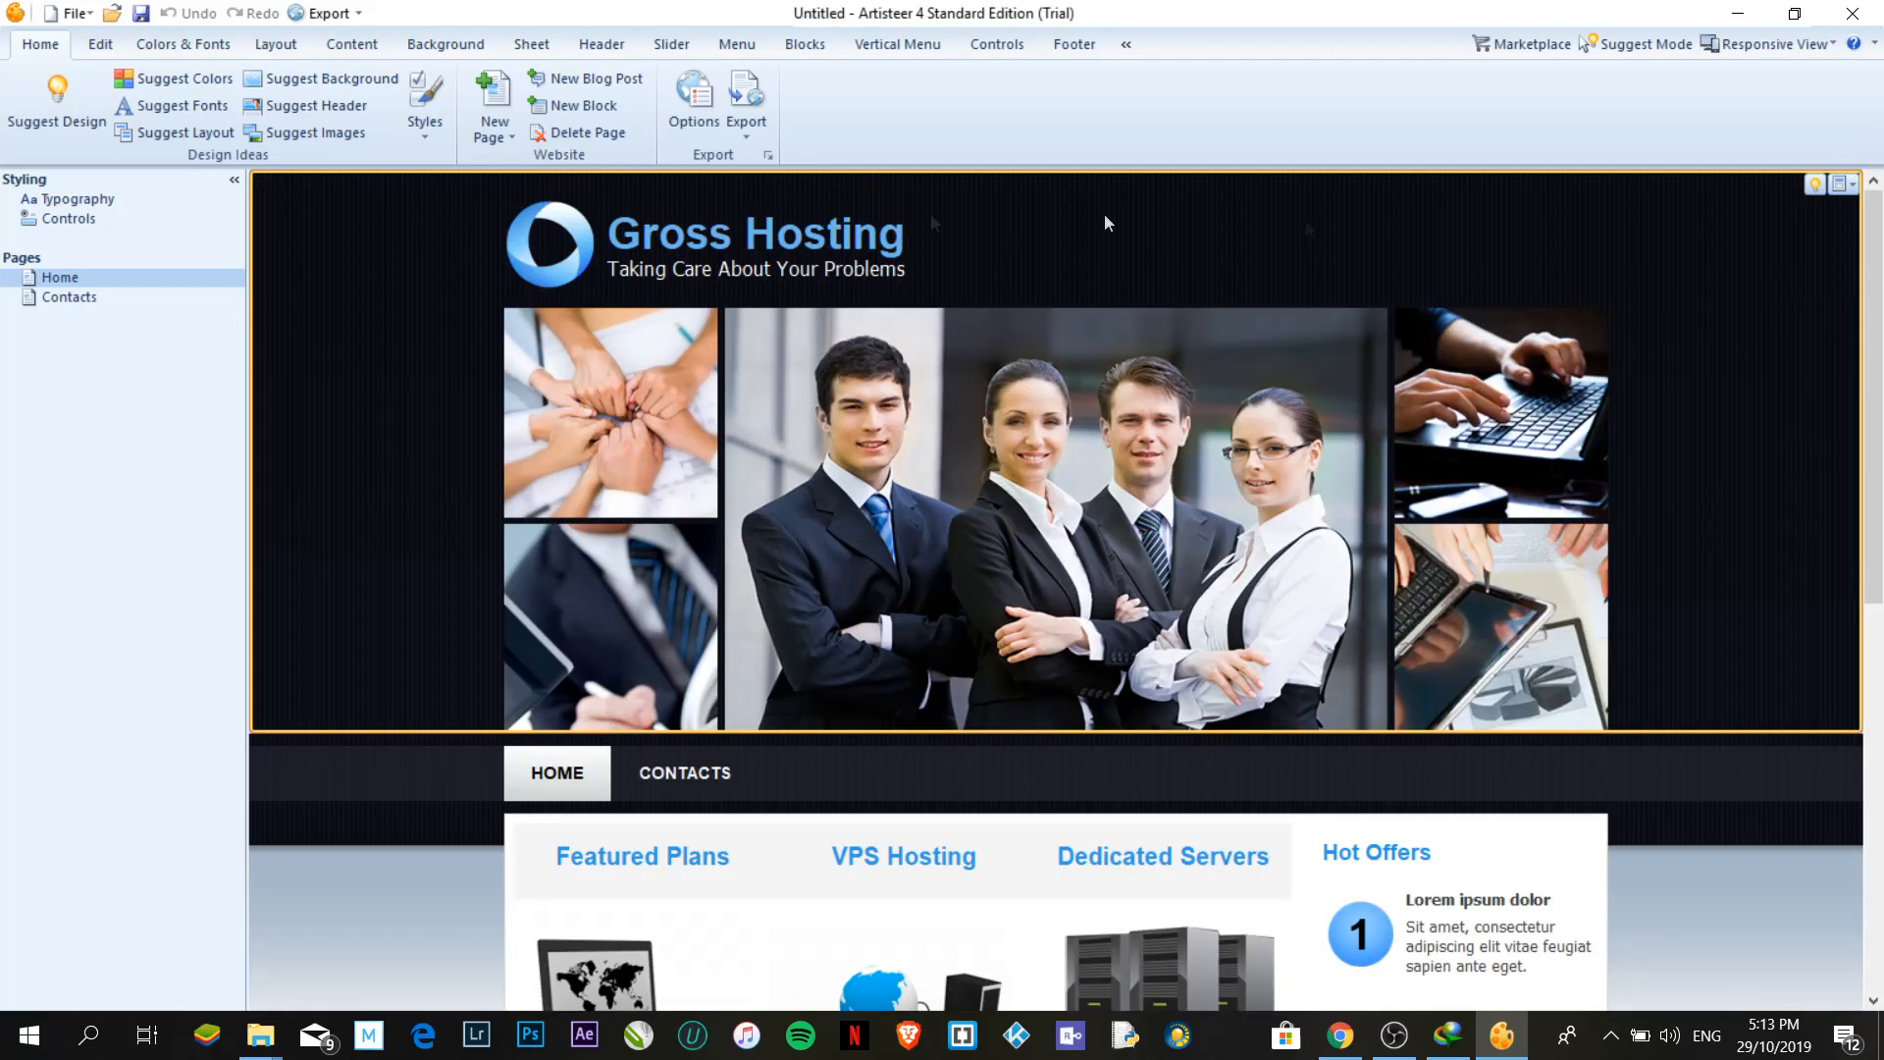
pyautogui.scroll(-5, 1879, 285)
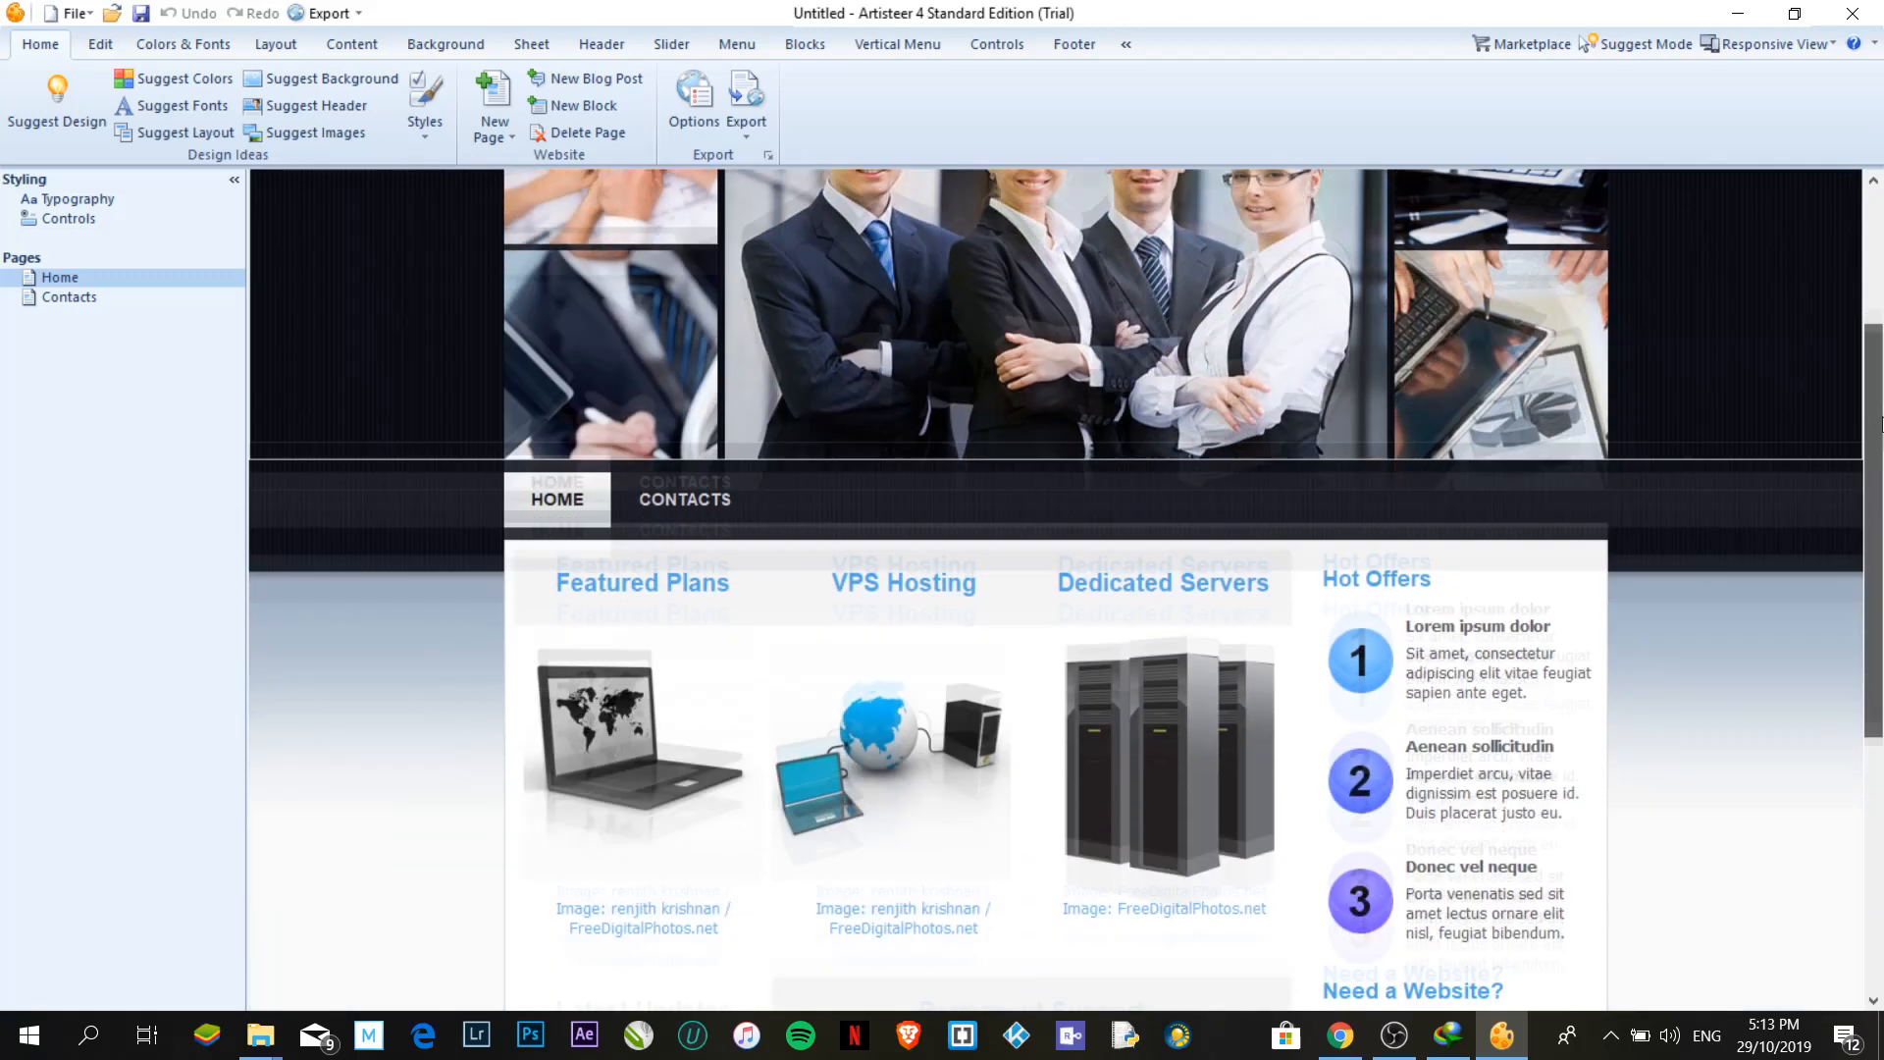
pyautogui.scroll(5, 1286, 210)
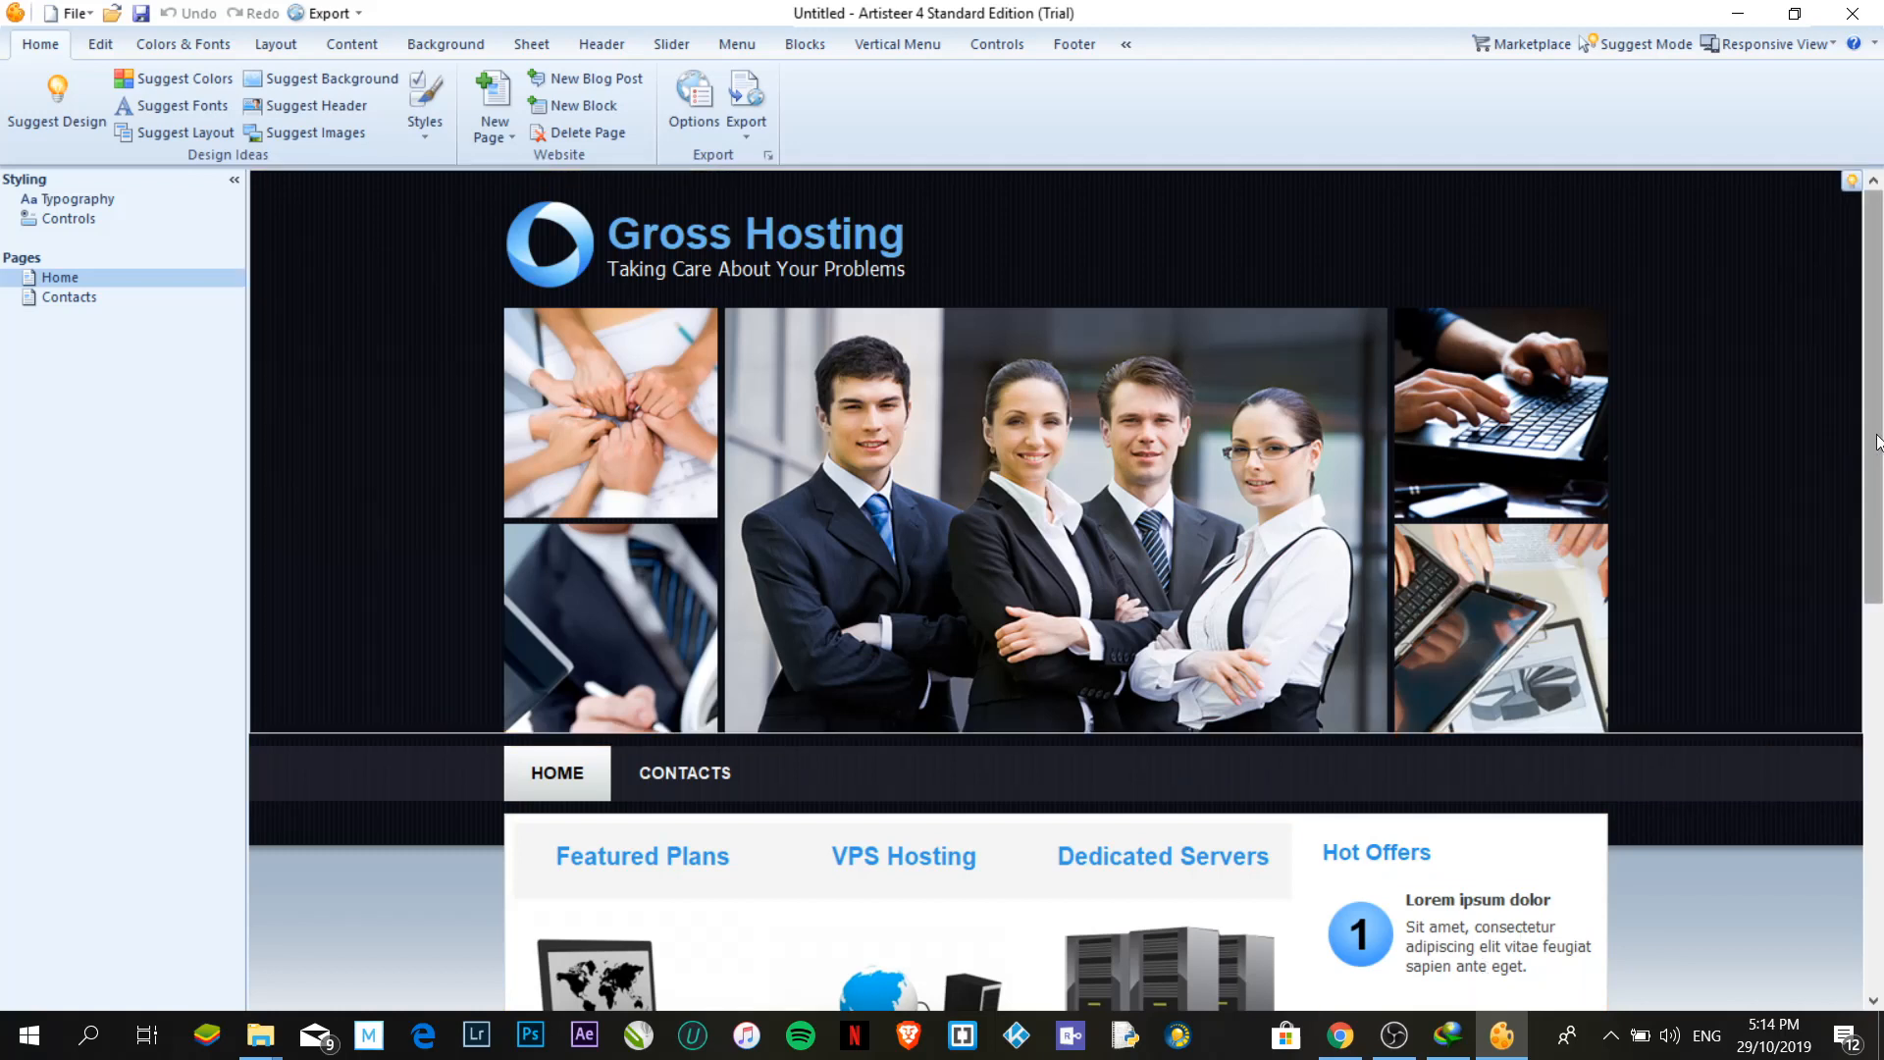
# Preview the site in the Tablet Portrait, Phone Landscape and Phone Portrait responsive views and return to the Desktop view
pyautogui.click(1829, 45)
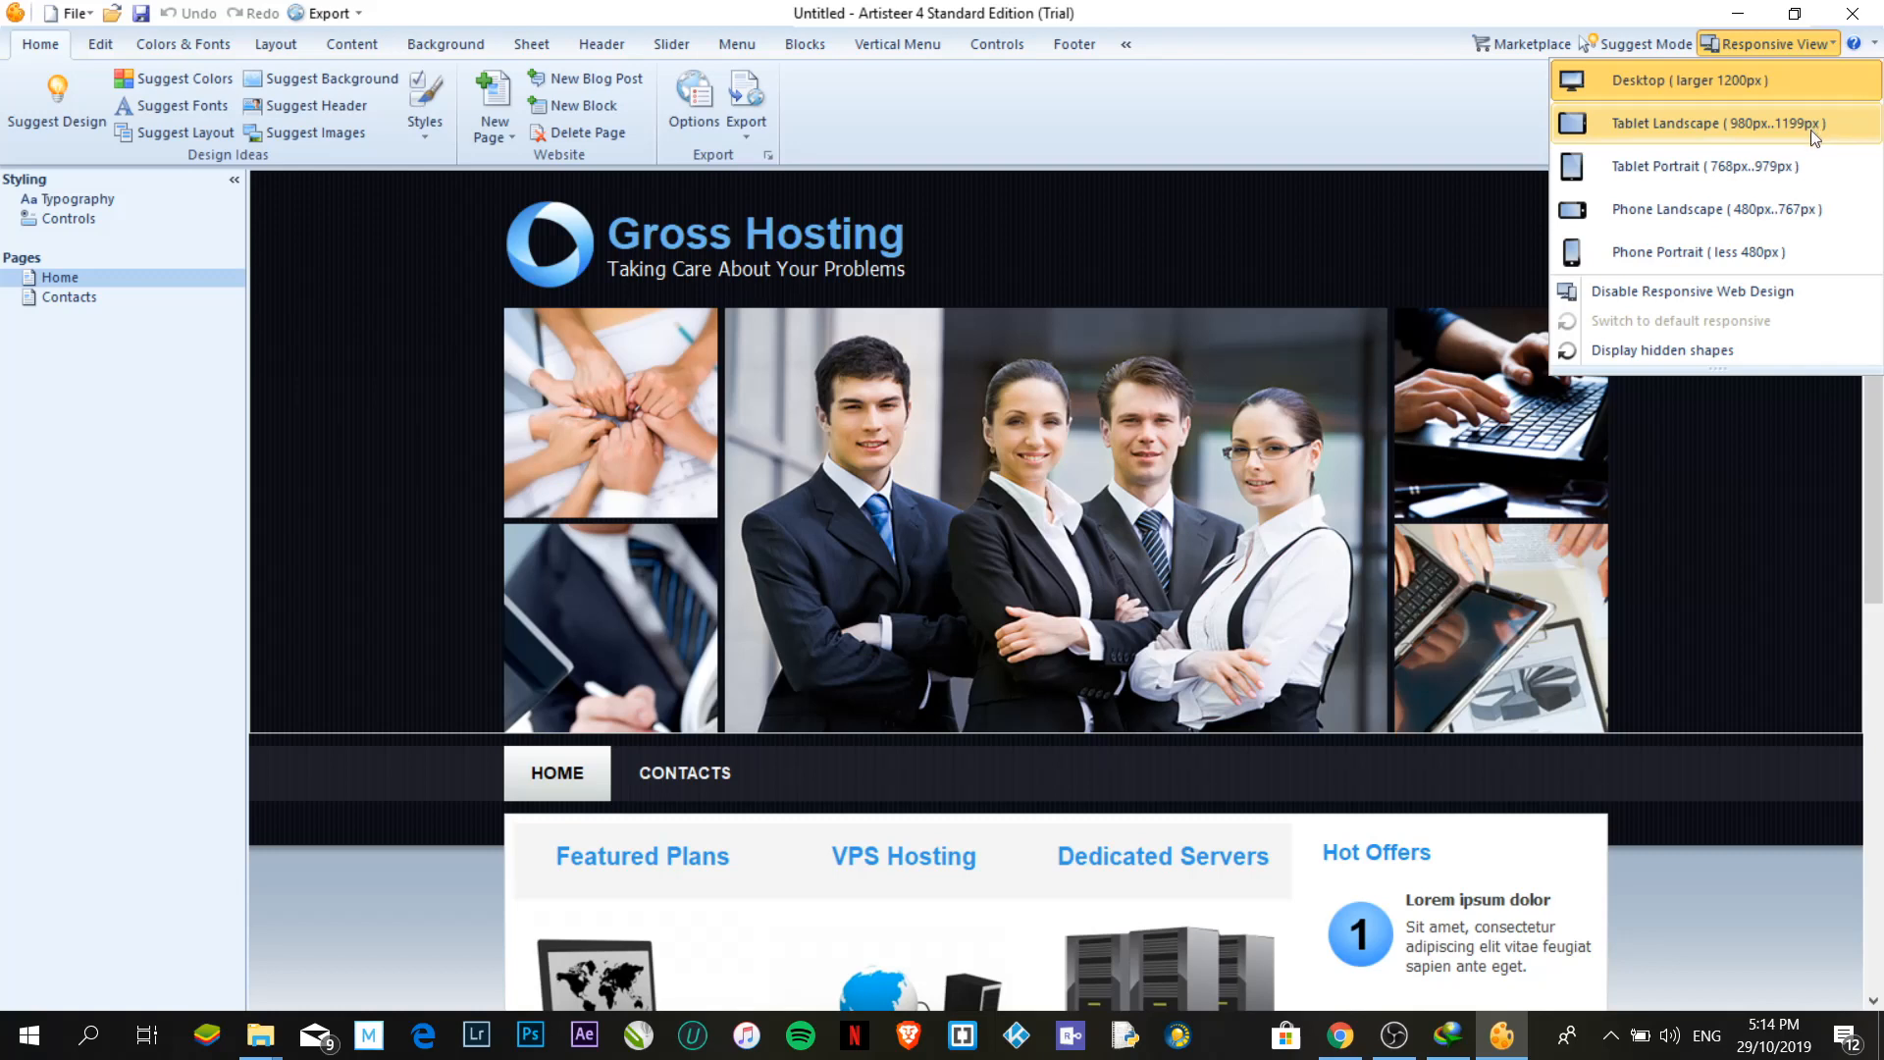
pyautogui.click(1721, 169)
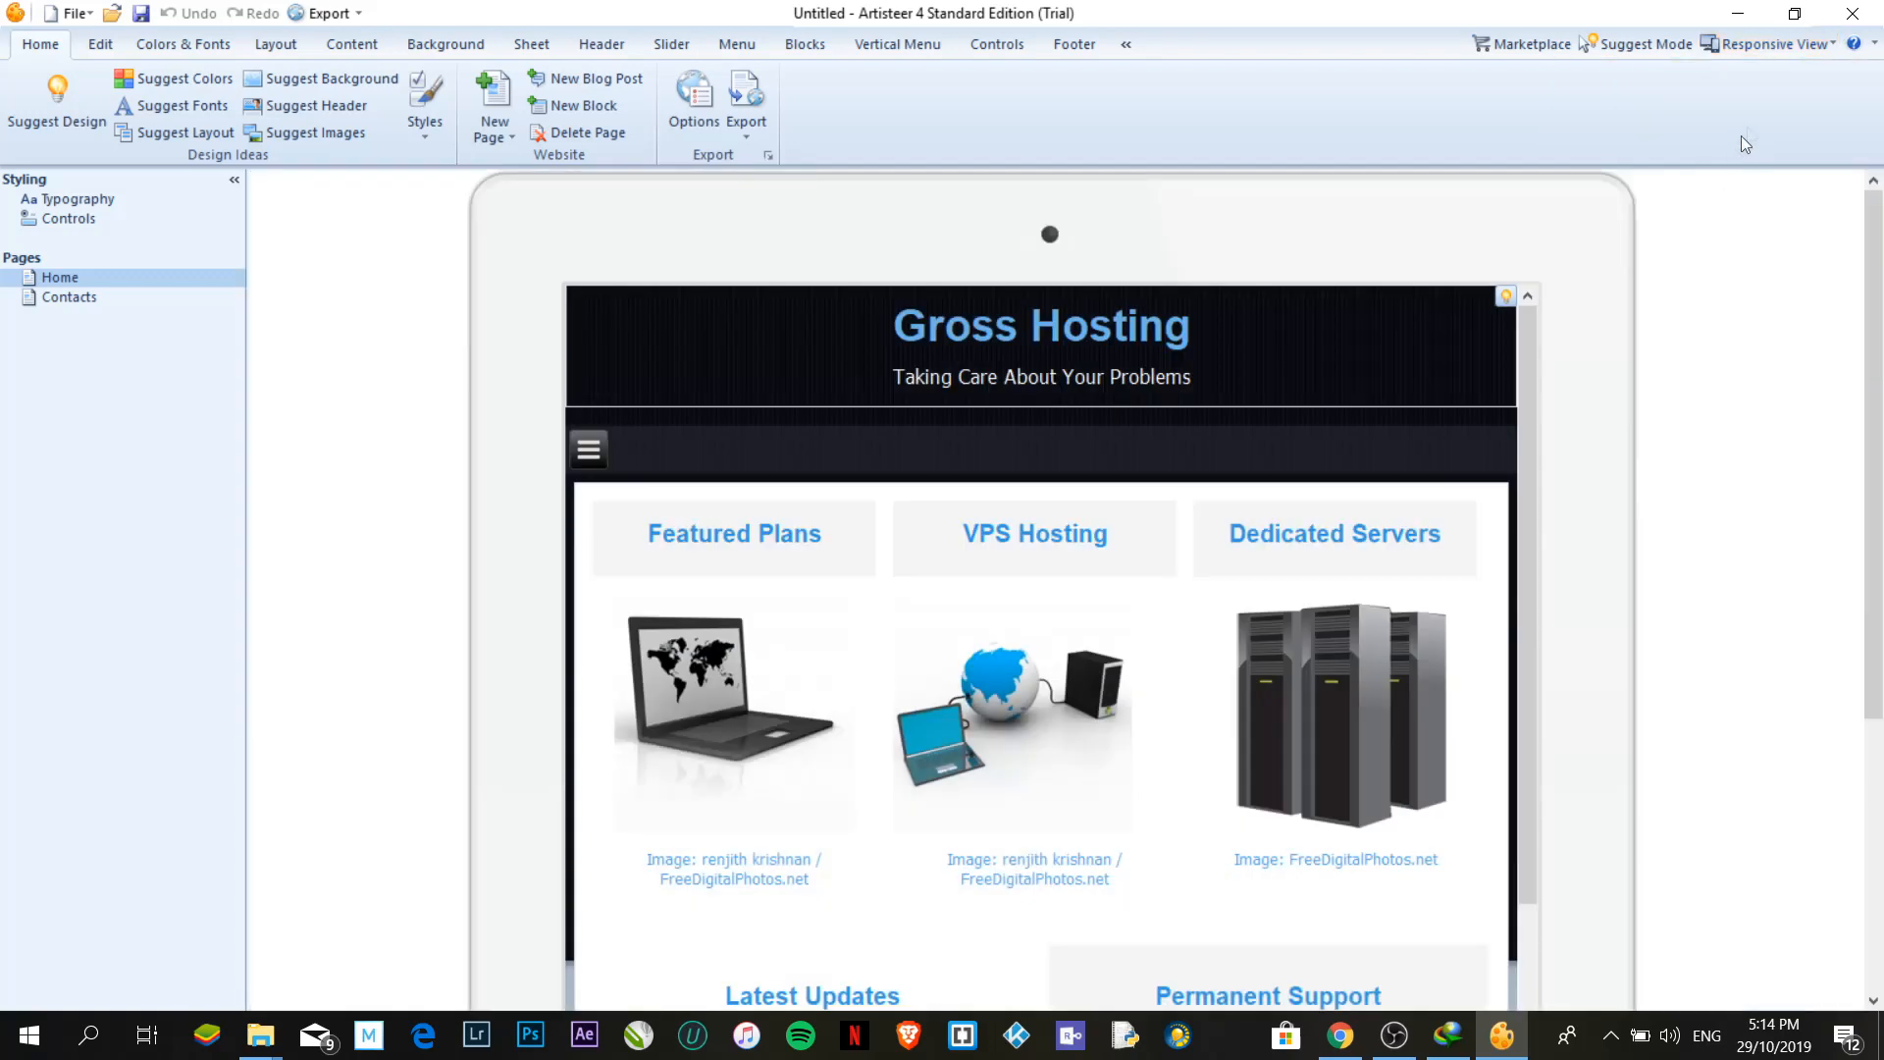
pyautogui.click(1804, 49)
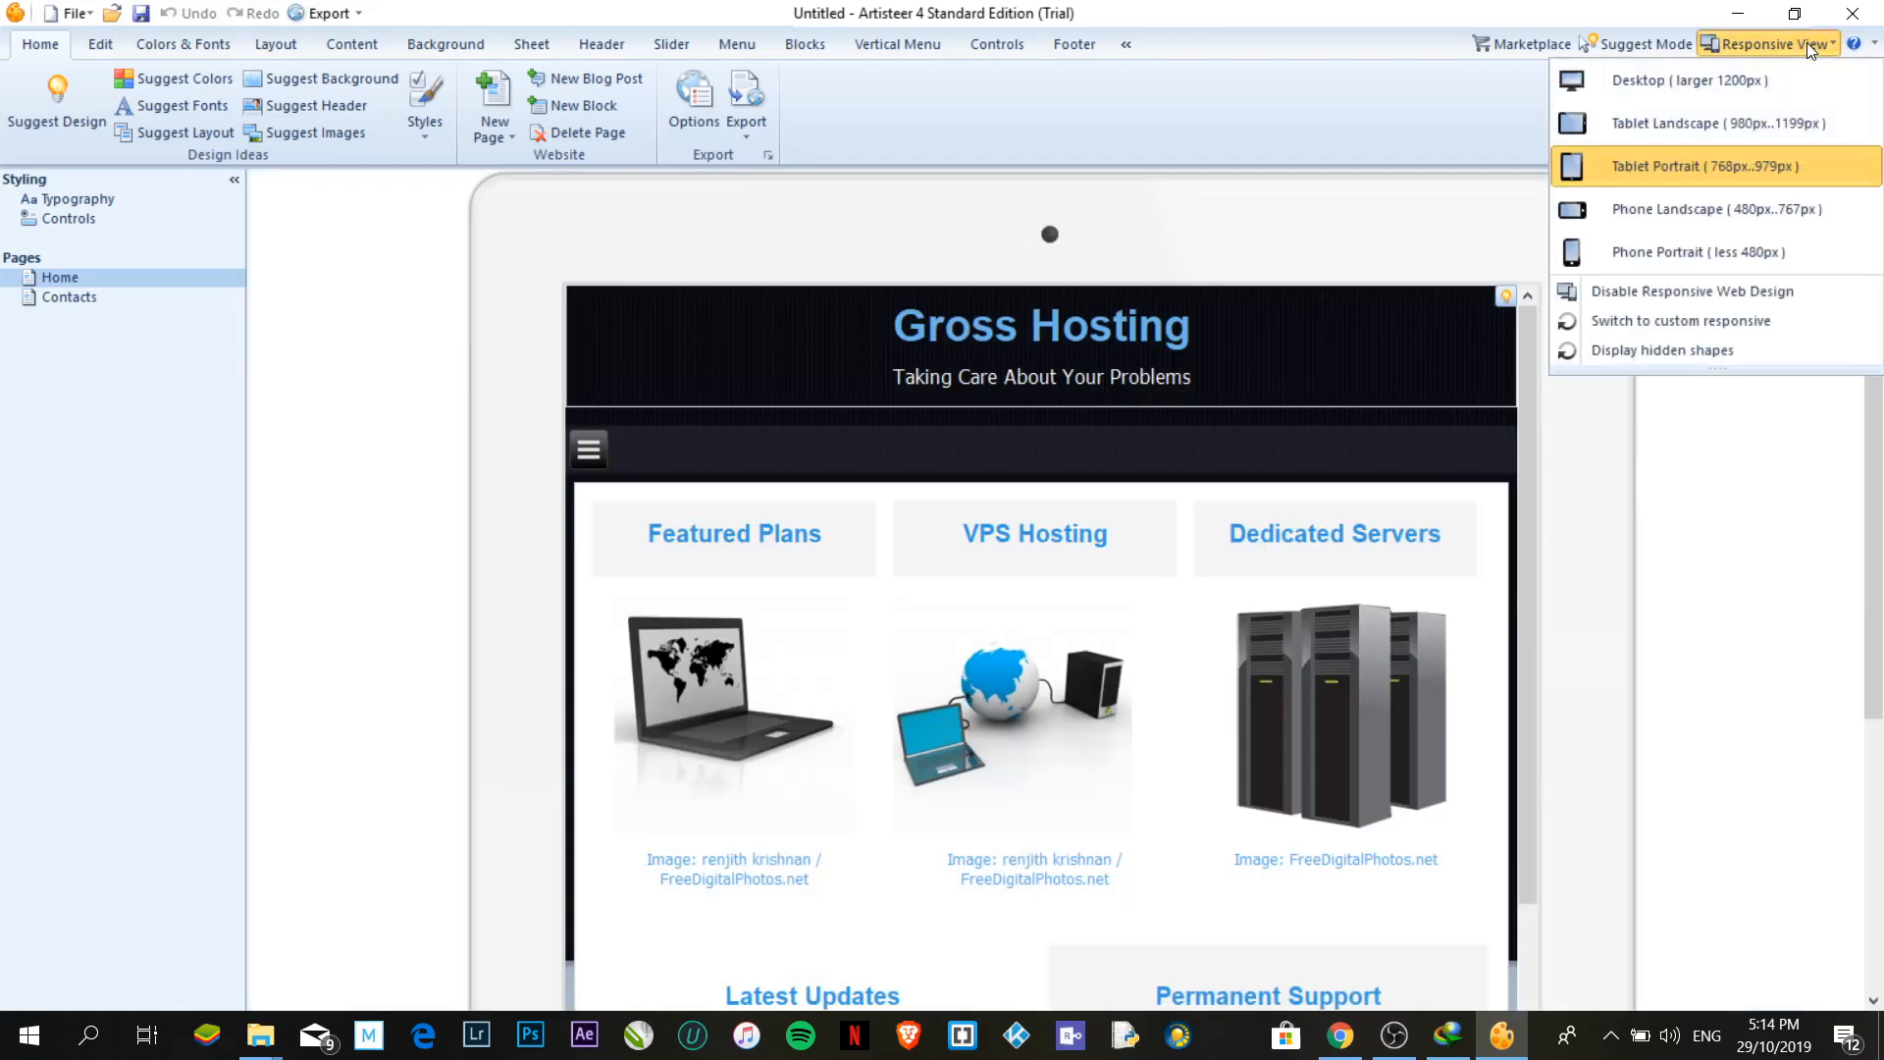
pyautogui.click(1688, 211)
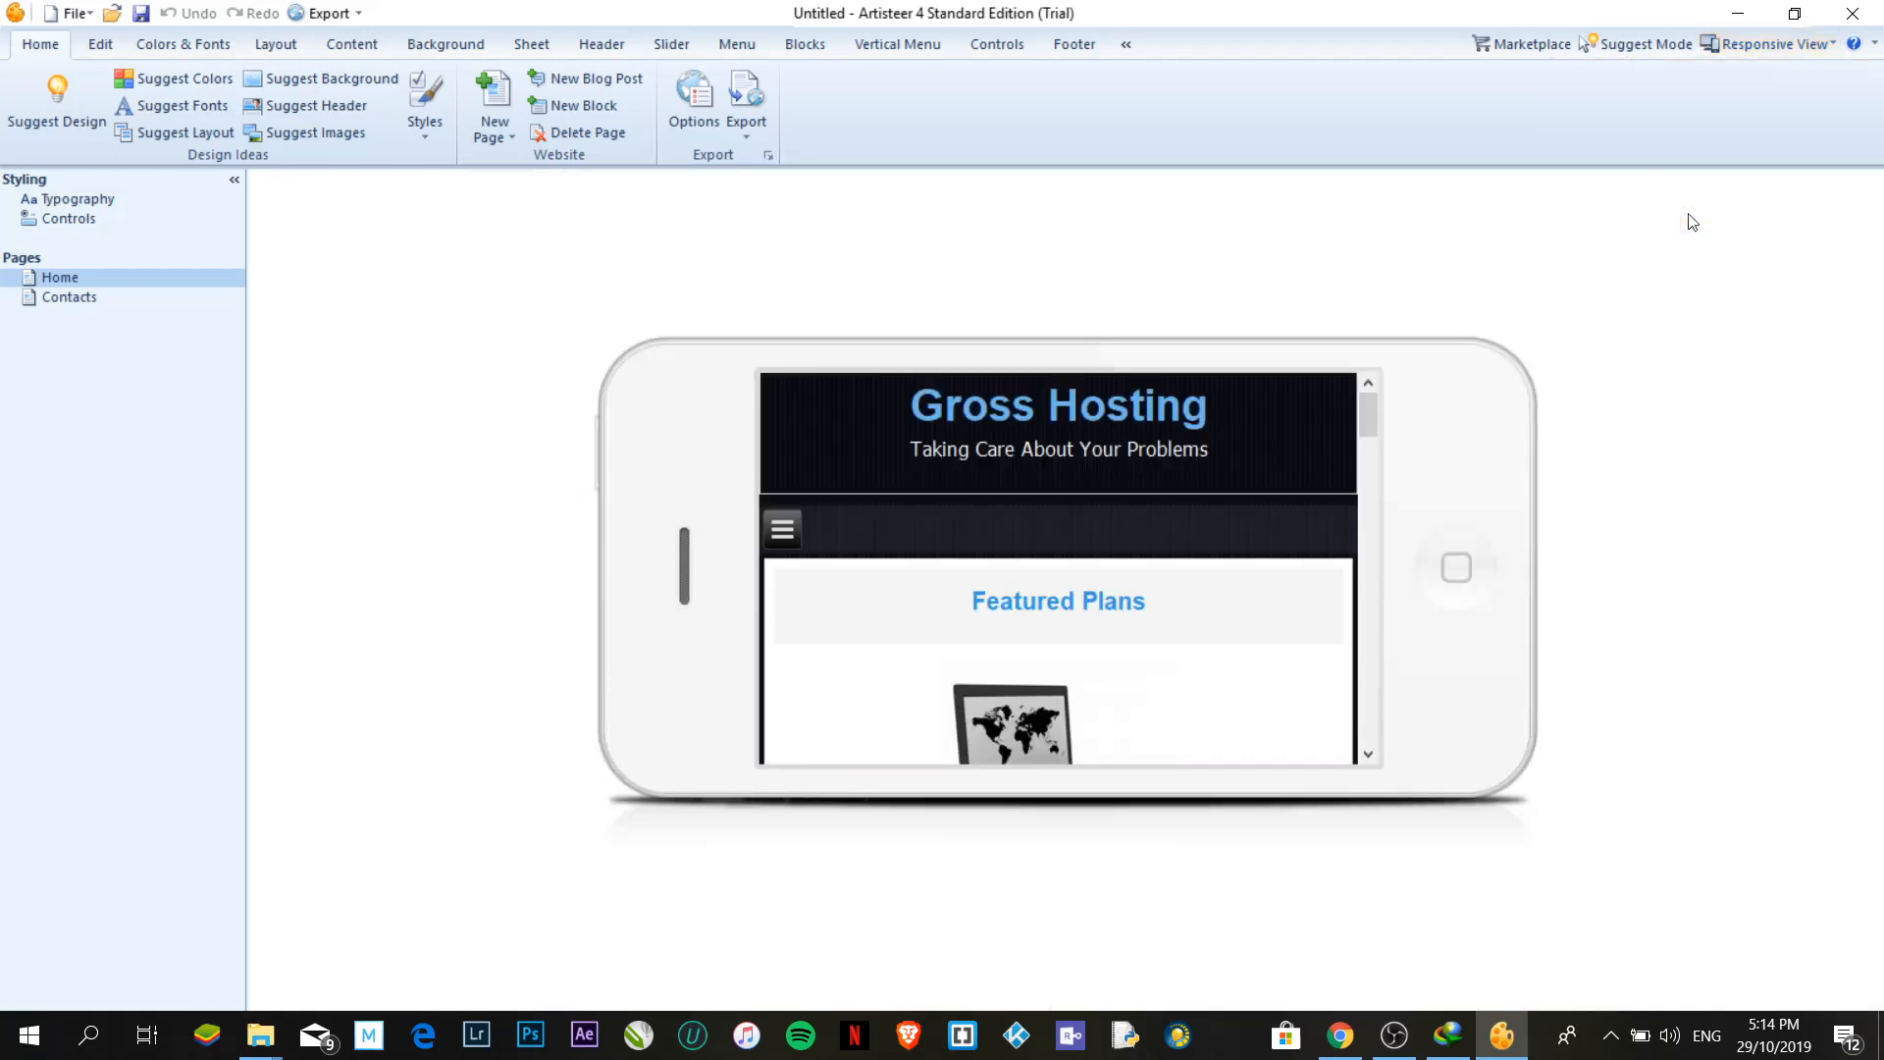
pyautogui.click(1802, 46)
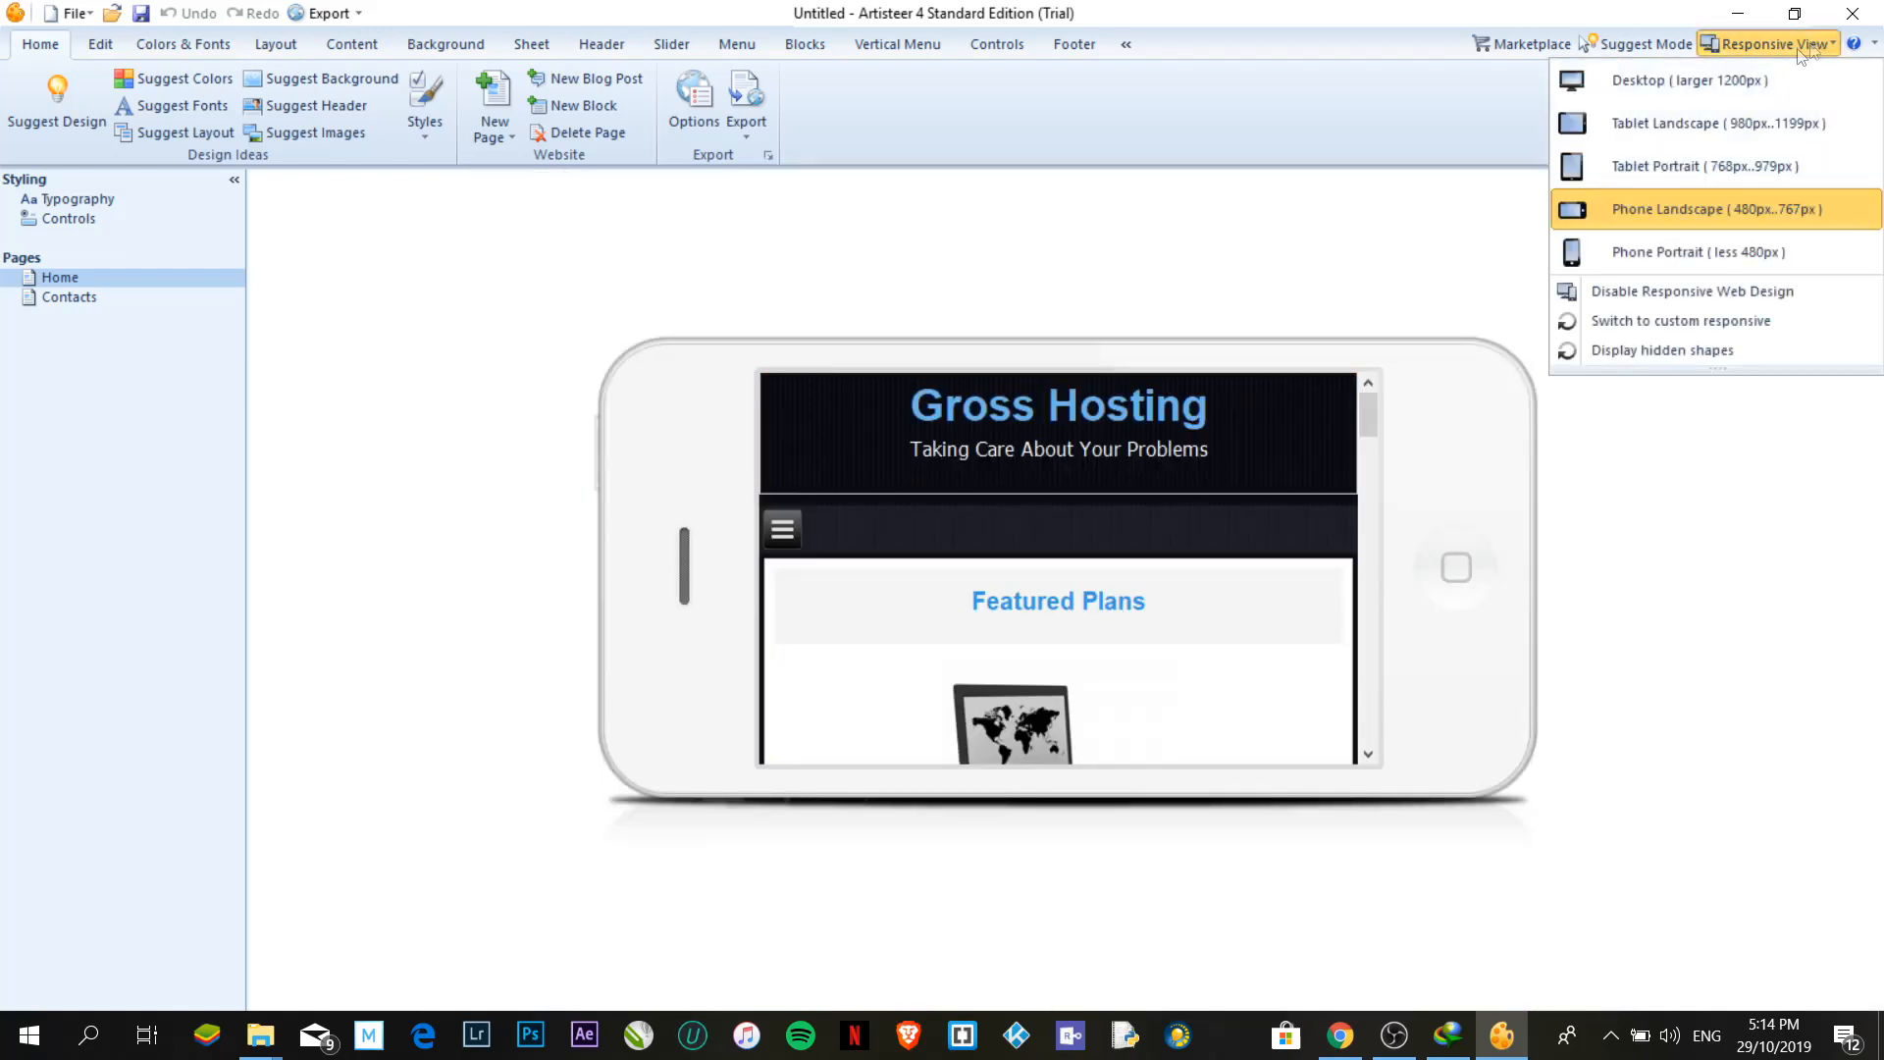
pyautogui.click(1650, 255)
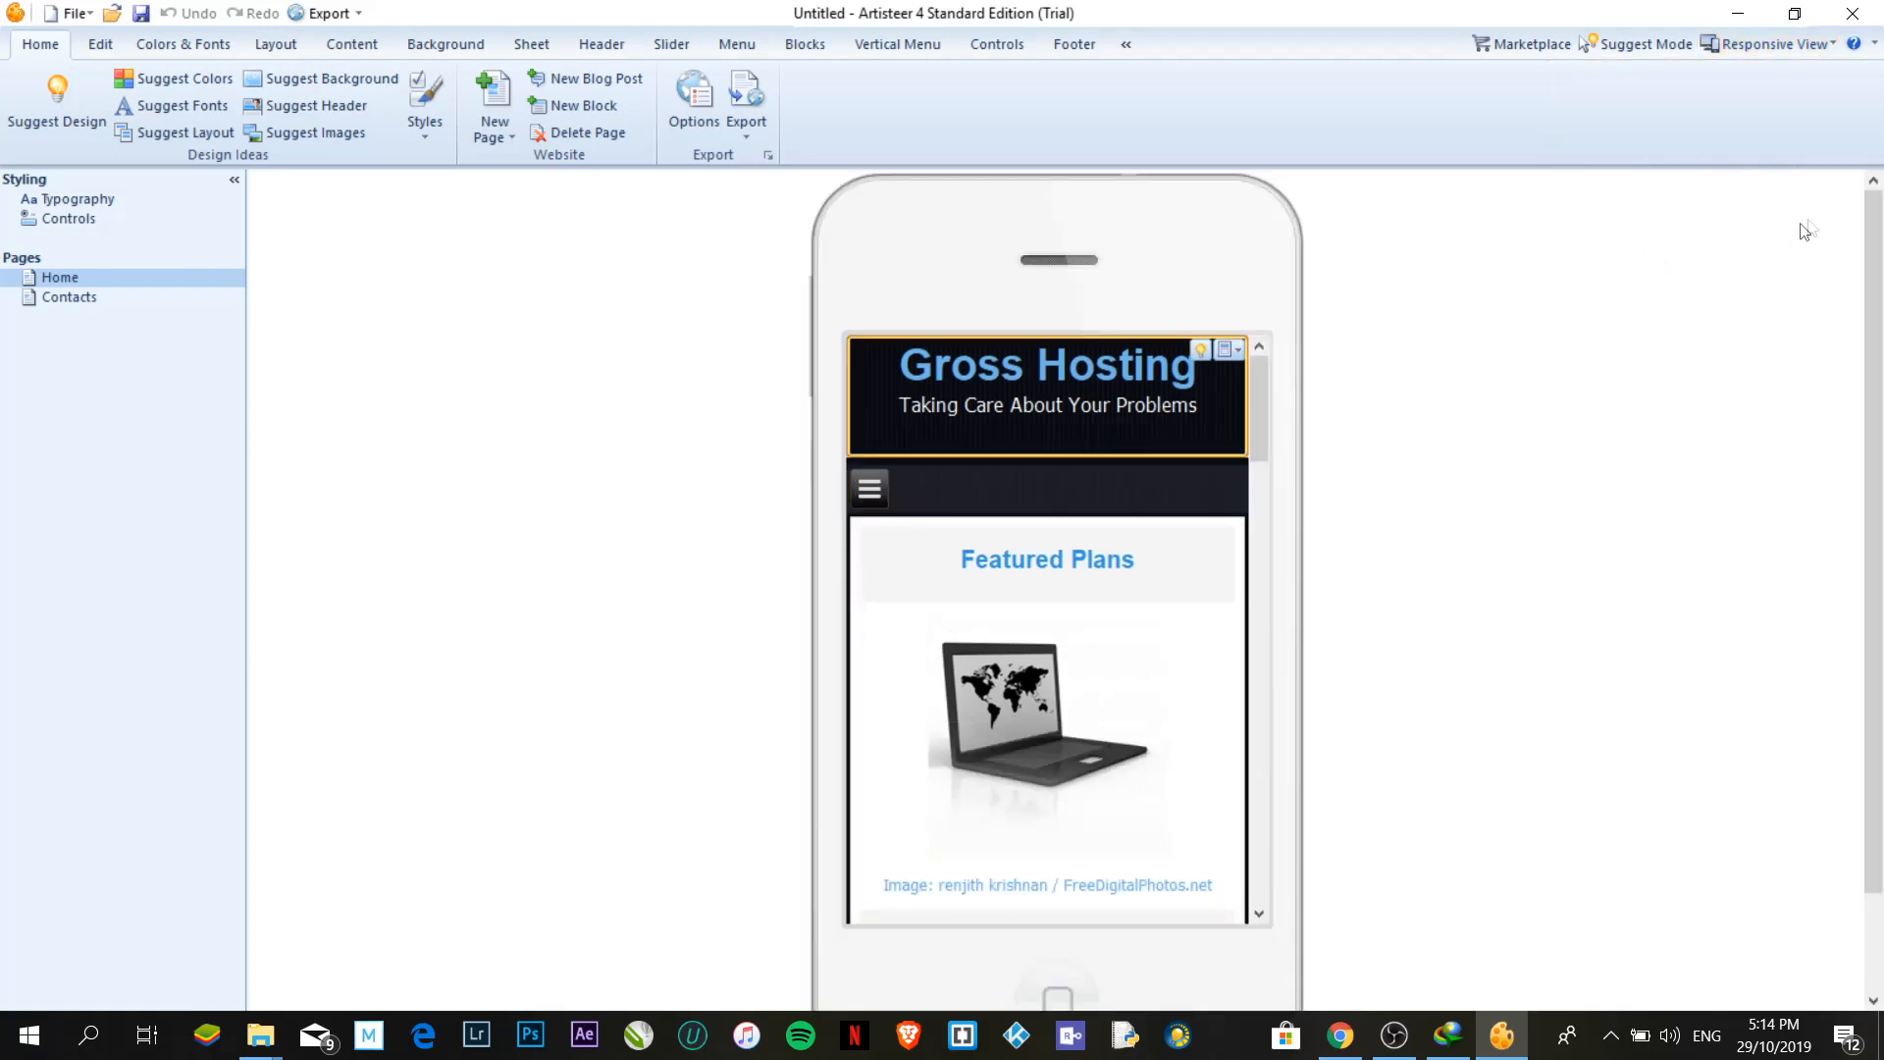
pyautogui.click(1810, 44)
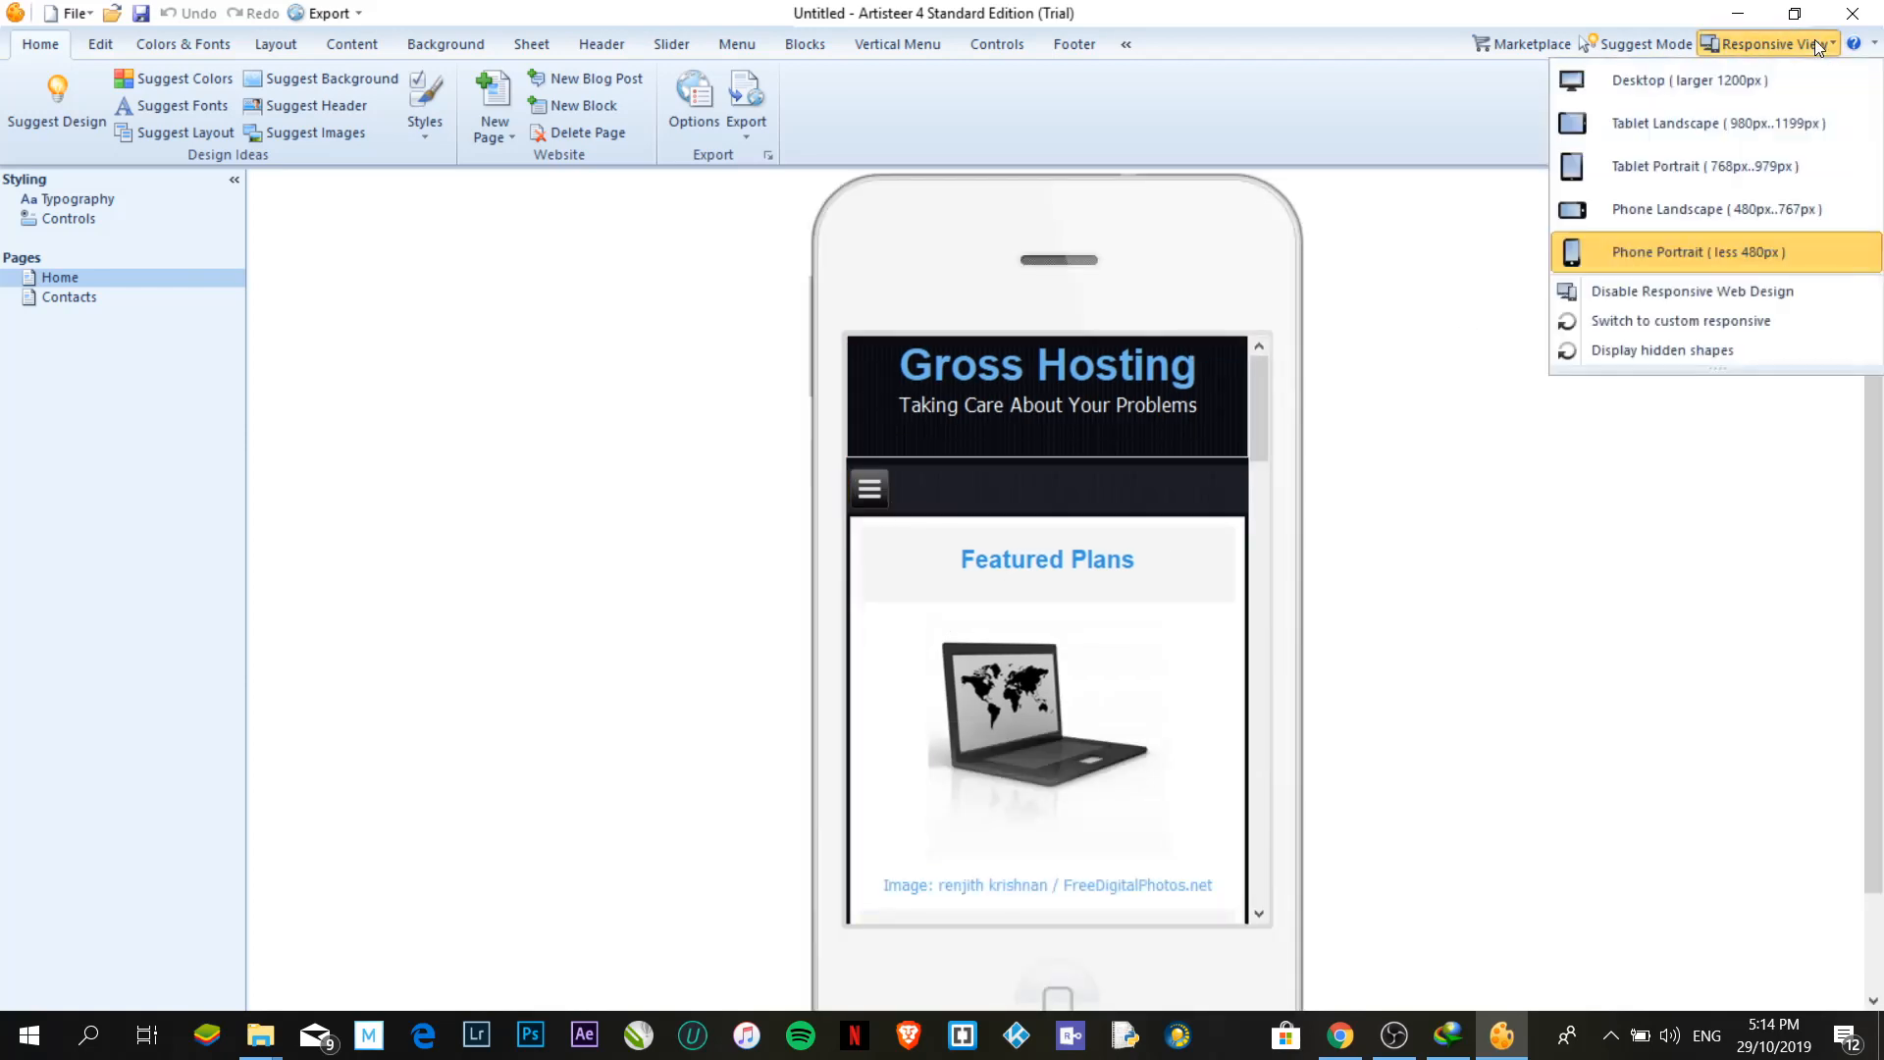
pyautogui.click(1648, 83)
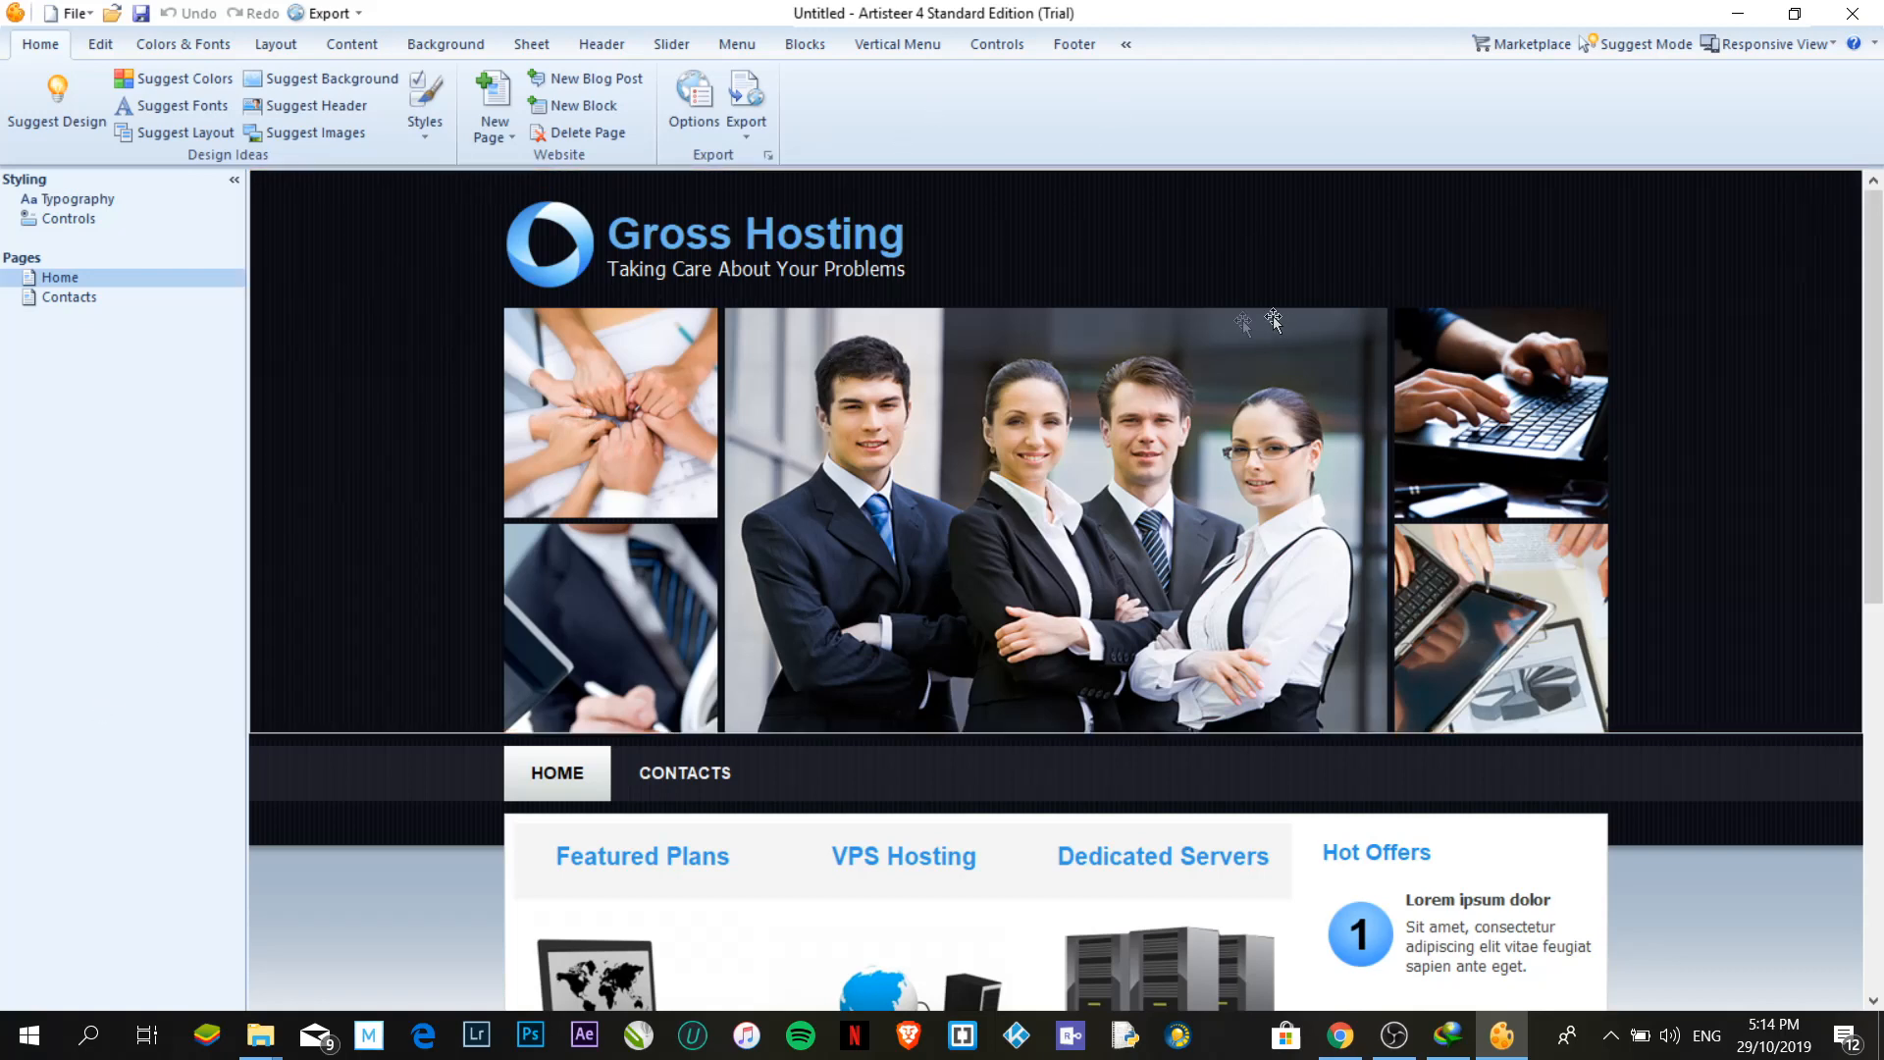
# Shift the site title and the slogan in the header slightly to the right beside the logo
pyautogui.click(673, 243)
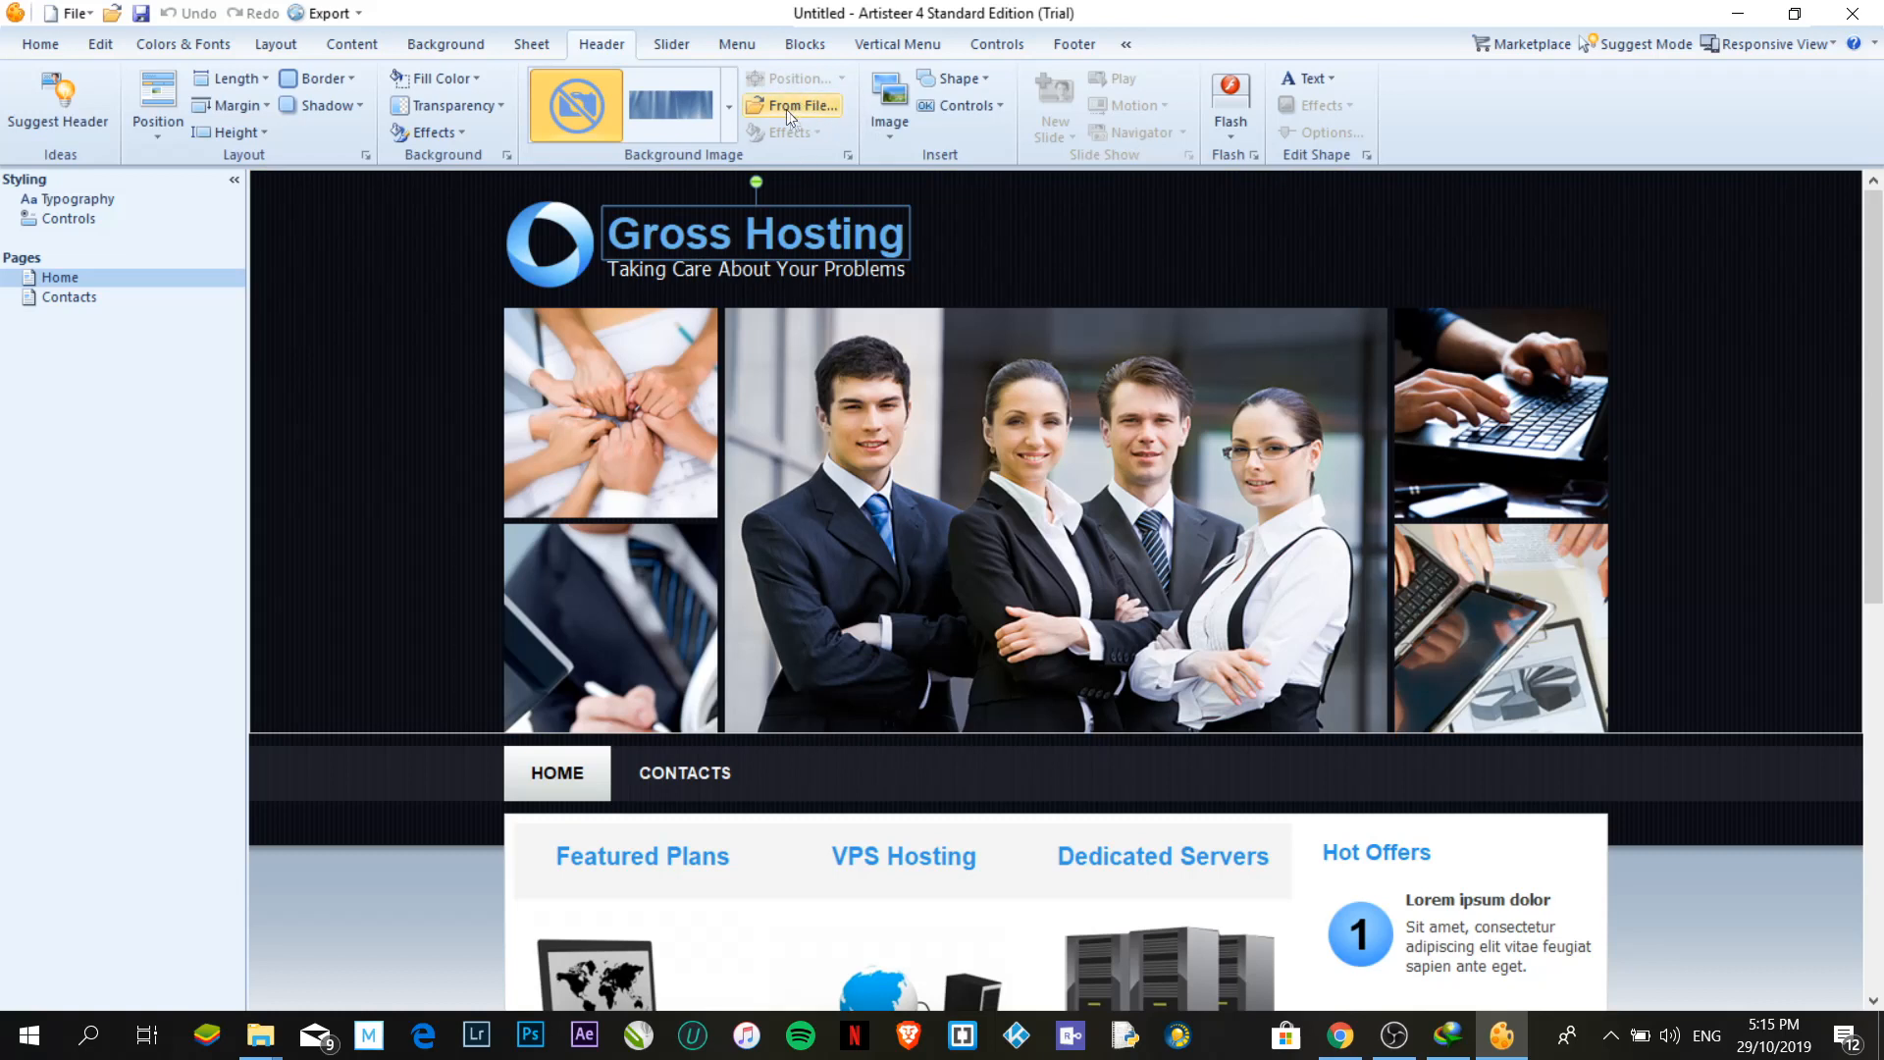
pyautogui.moveTo(779, 240); pyautogui.dragTo(780, 236)
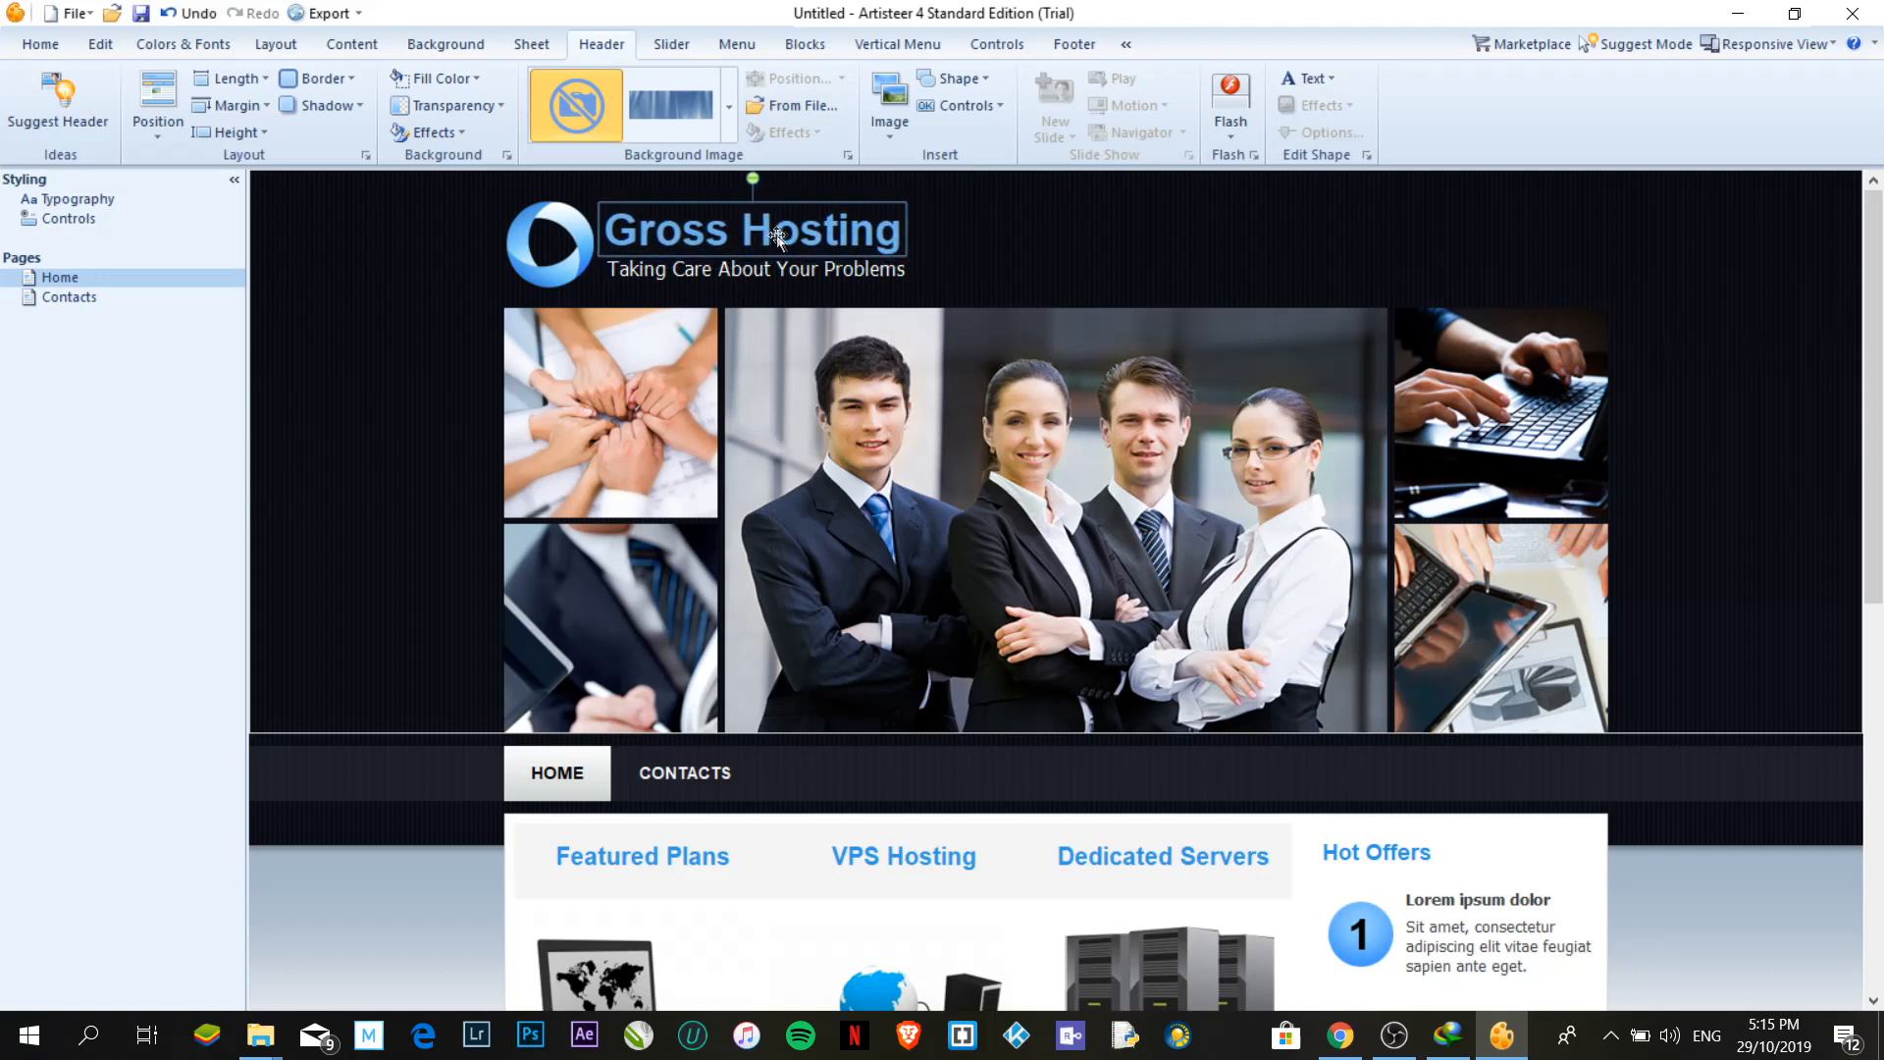
pyautogui.click(782, 269)
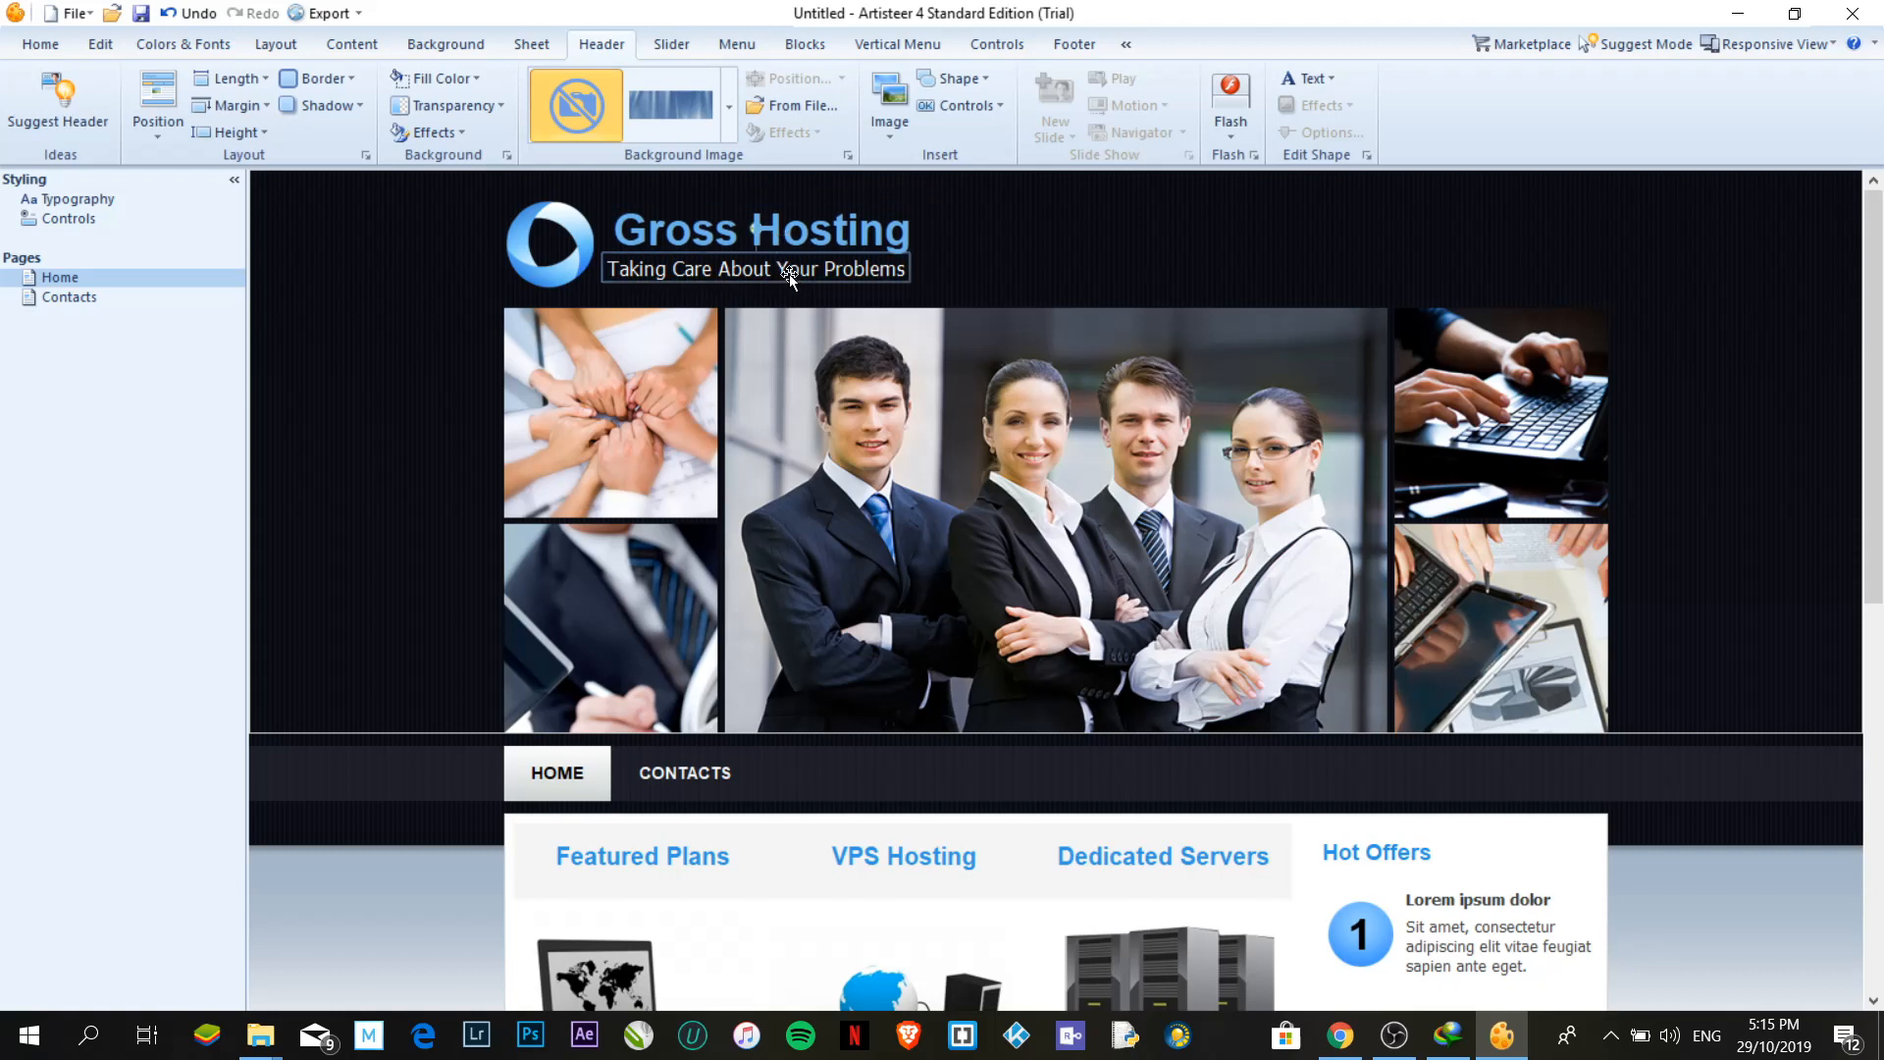
pyautogui.moveTo(746, 270); pyautogui.dragTo(756, 275)
pyautogui.click(1180, 201)
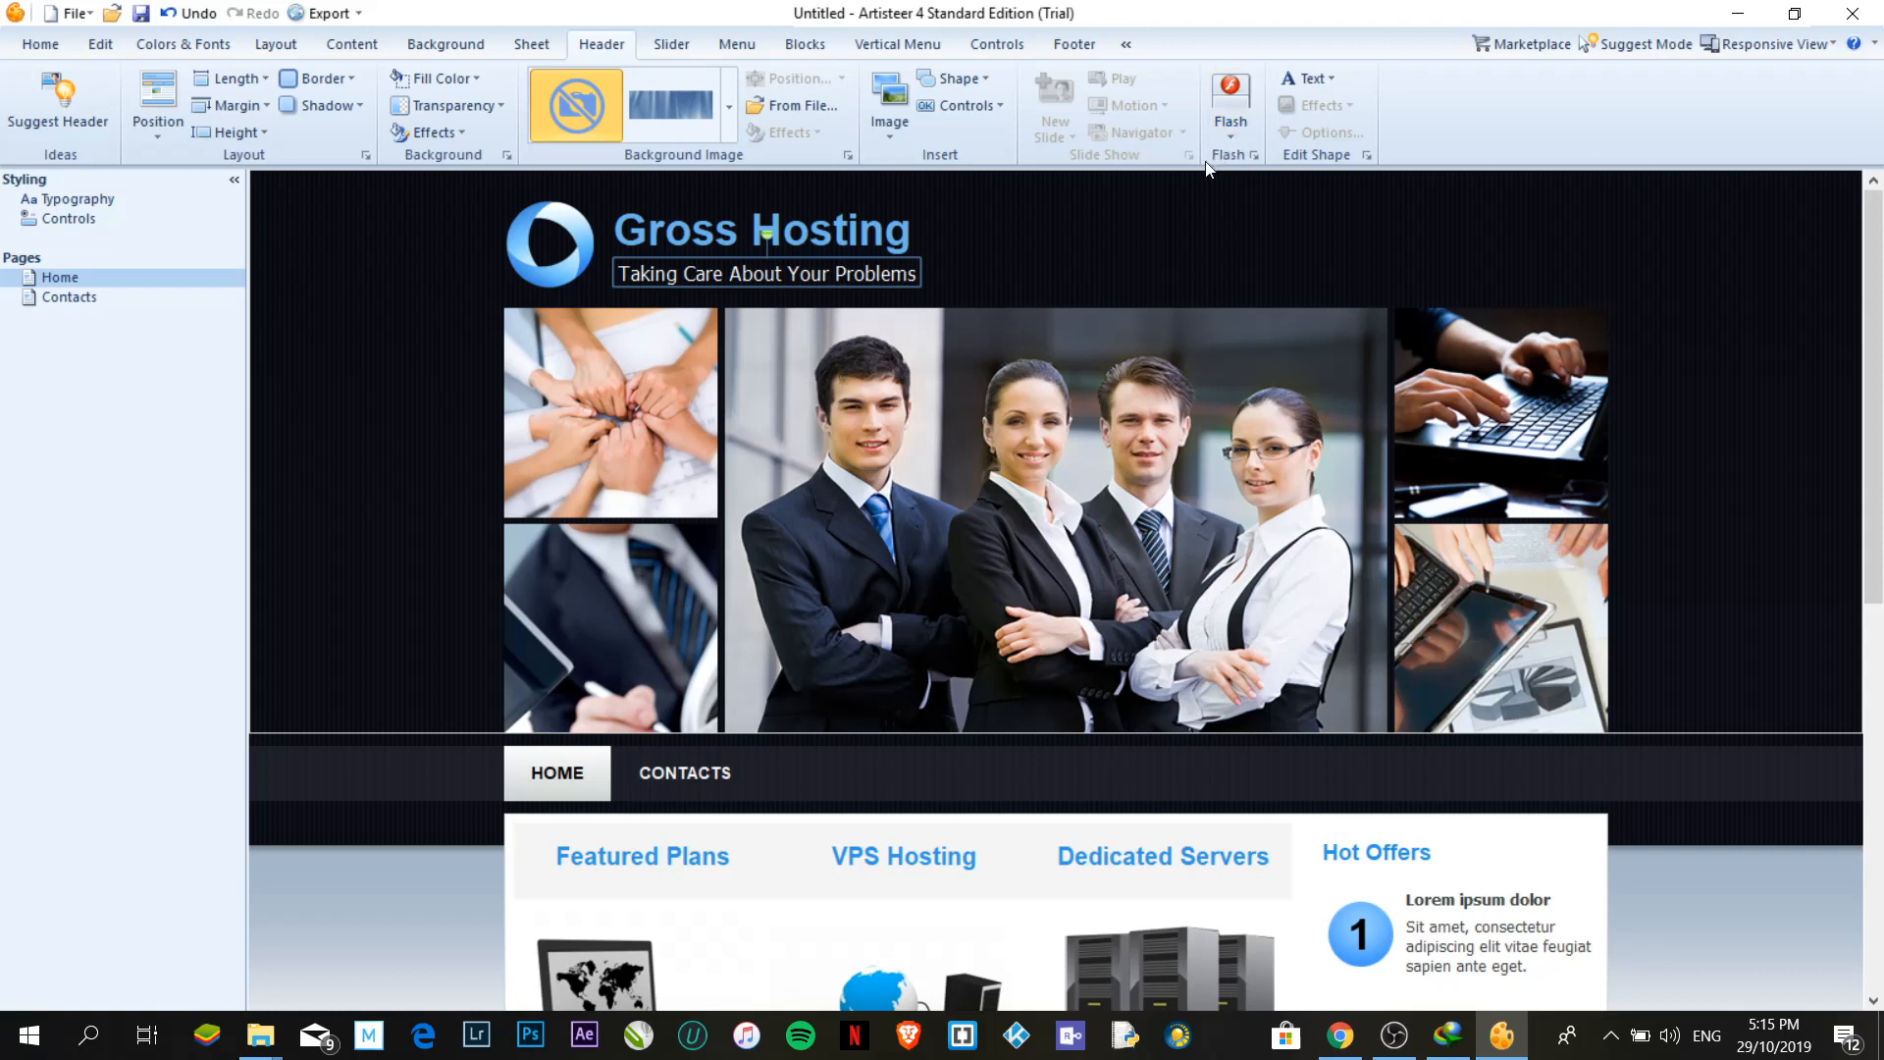
# Replace the header slogan with "This is just a sample site"
pyautogui.doubleClick(822, 280)
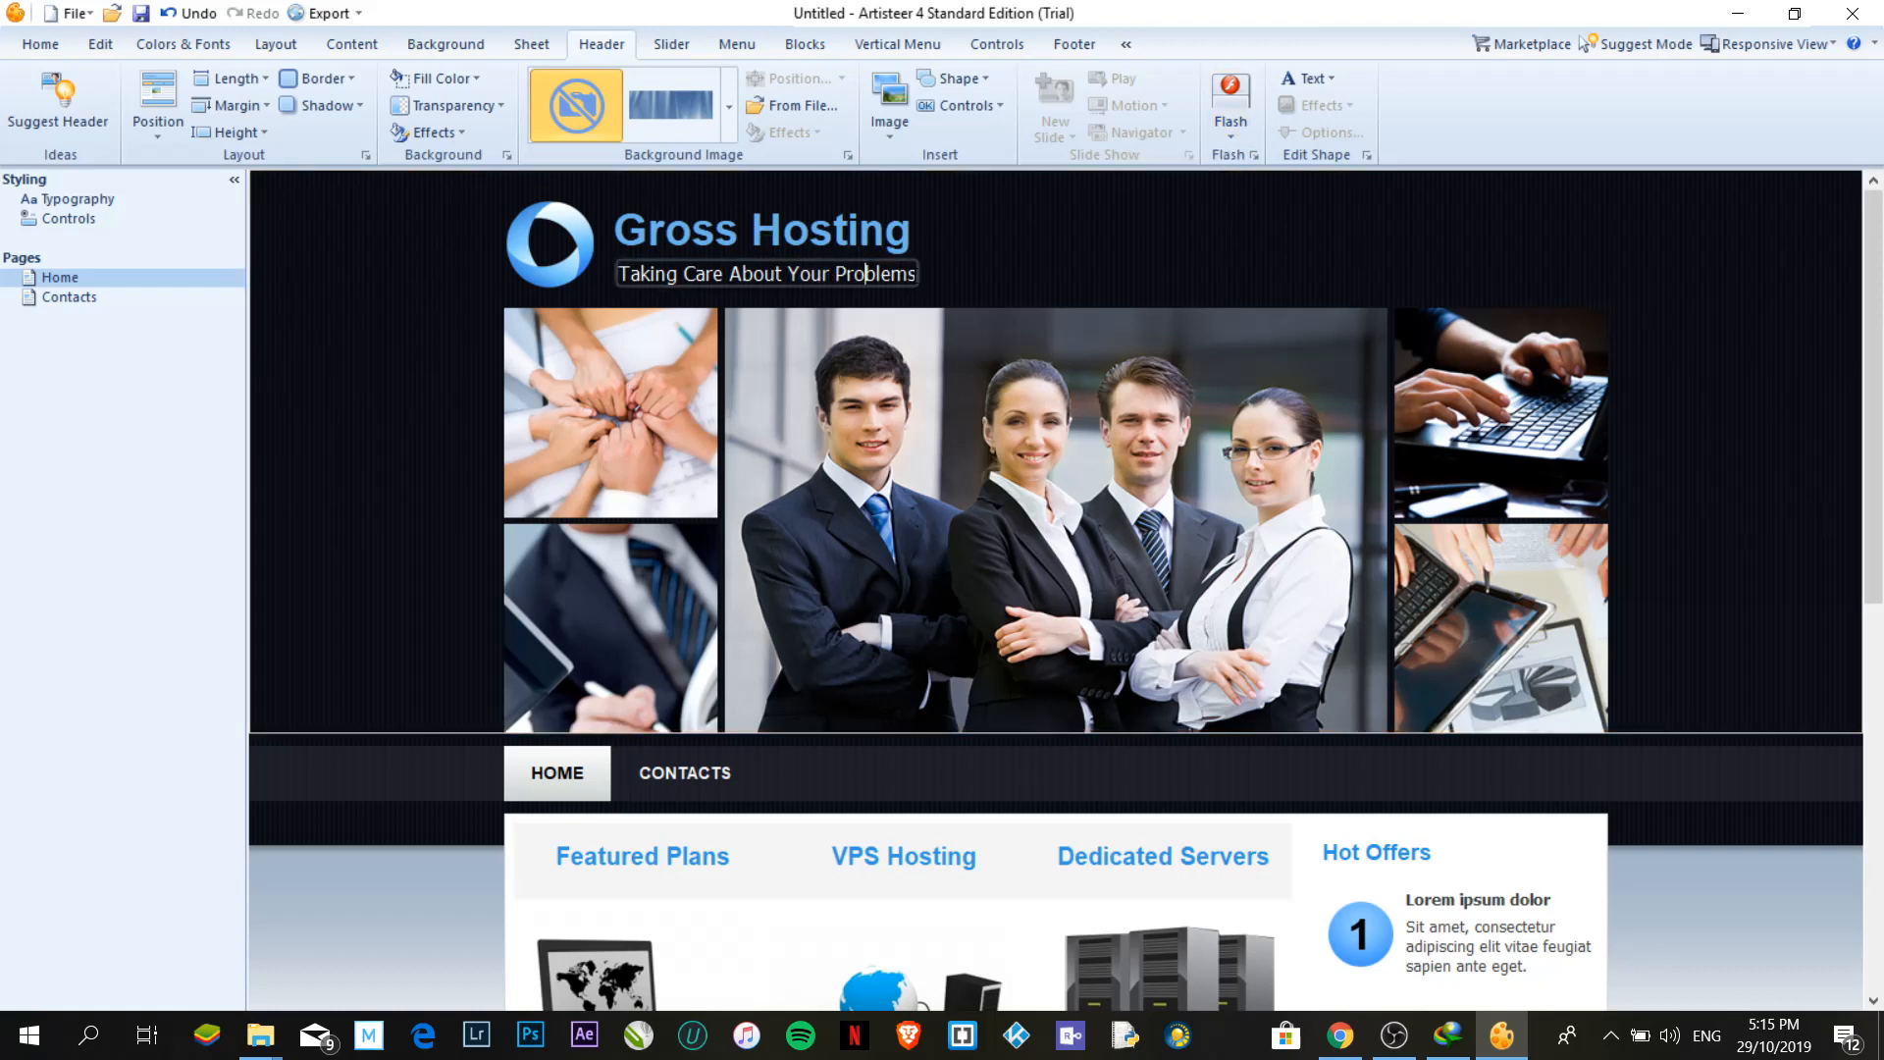
pyautogui.hotkey('ctrl', 'a')
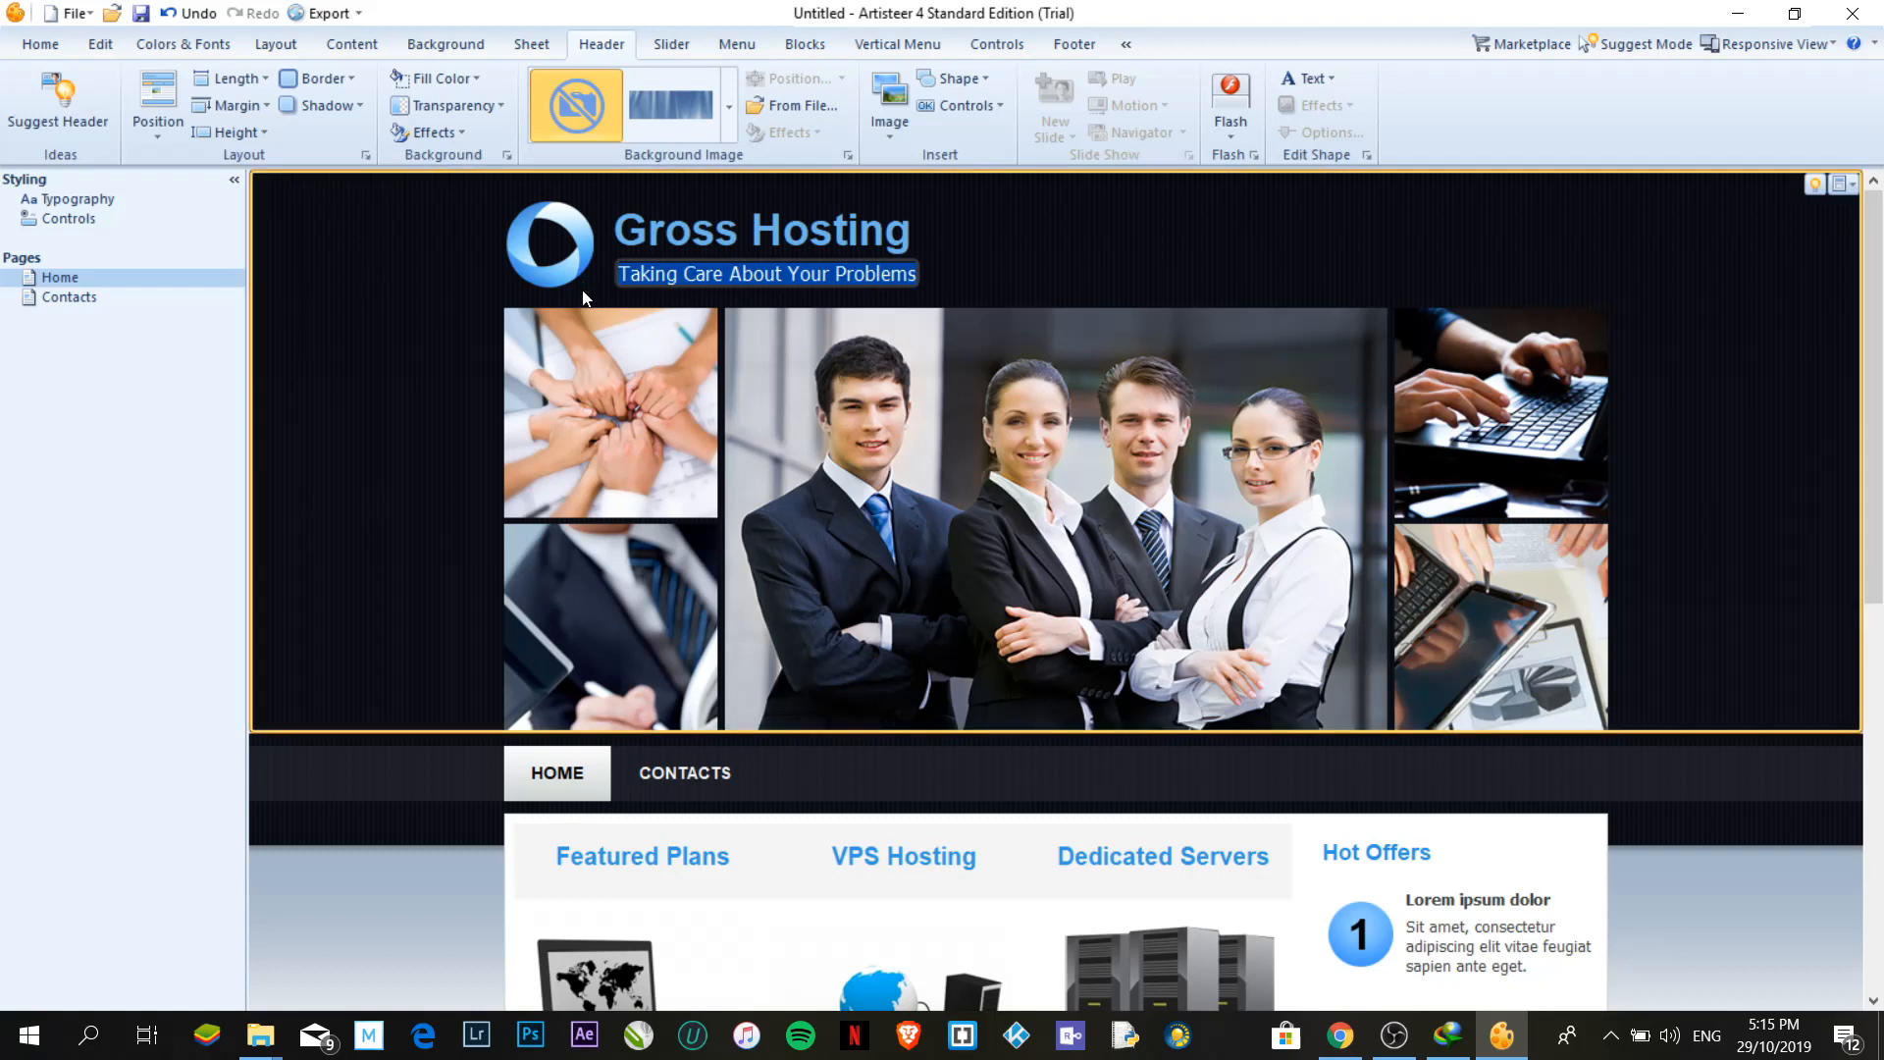
pyautogui.write('THis i')
pyautogui.press('BackSpace')
pyautogui.press('BackSpace')
pyautogui.write('his is jus')
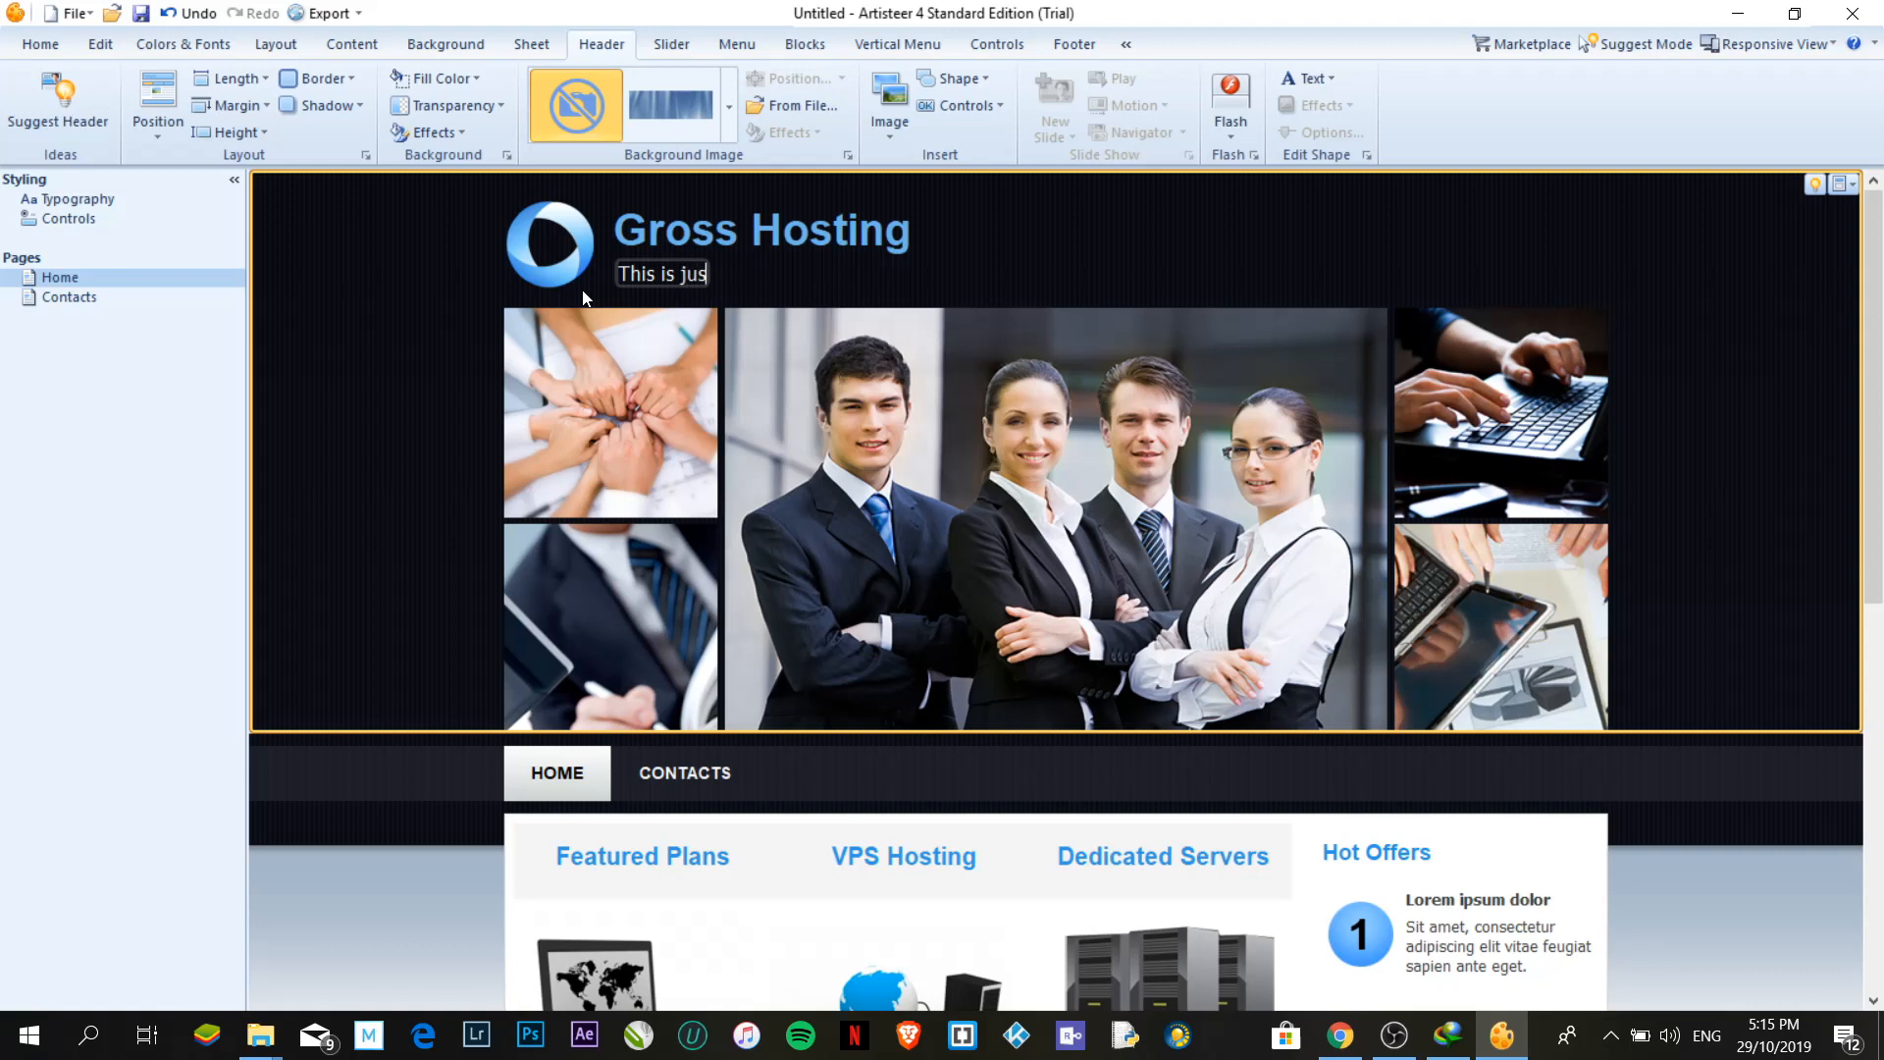
pyautogui.write('t a sampe')
pyautogui.press('BackSpace')
pyautogui.press('BackSpace')
pyautogui.write('kle d')
pyautogui.press('BackSpace')
pyautogui.press('BackSpace')
pyautogui.press('BackSpace')
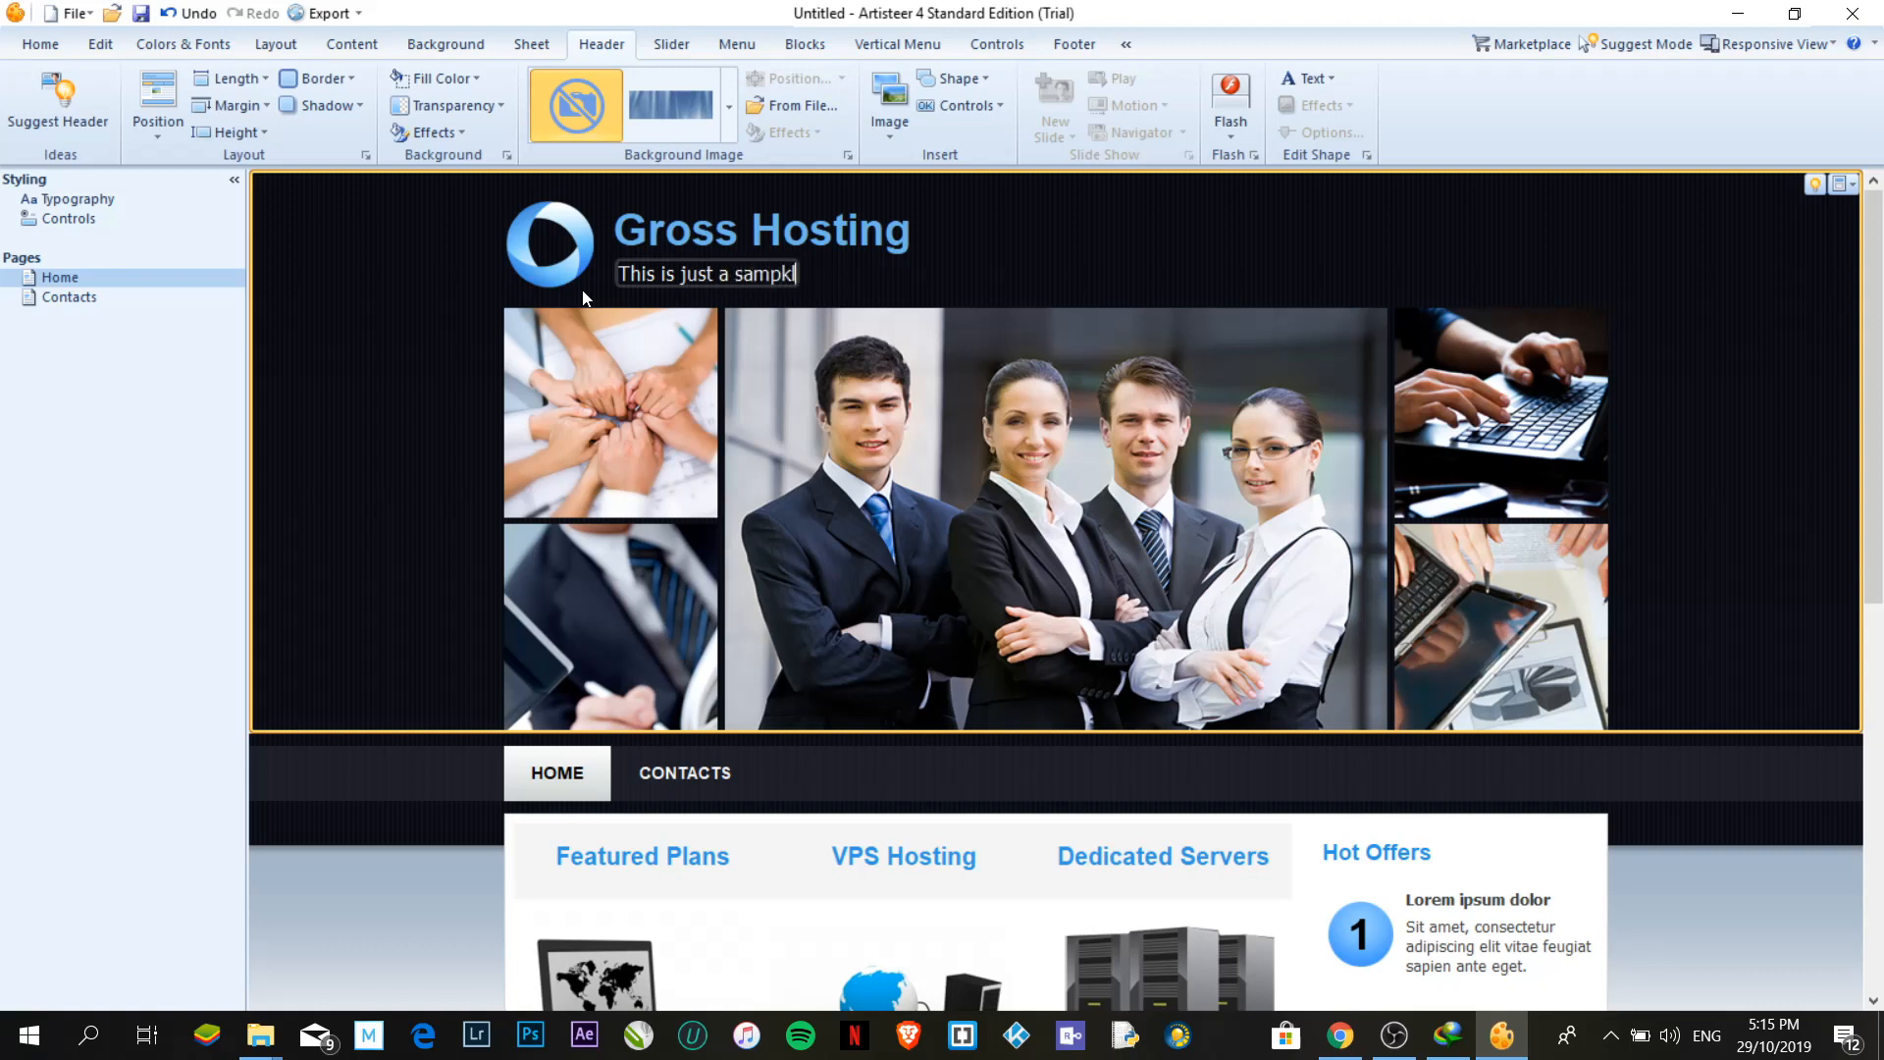
pyautogui.write('e site')
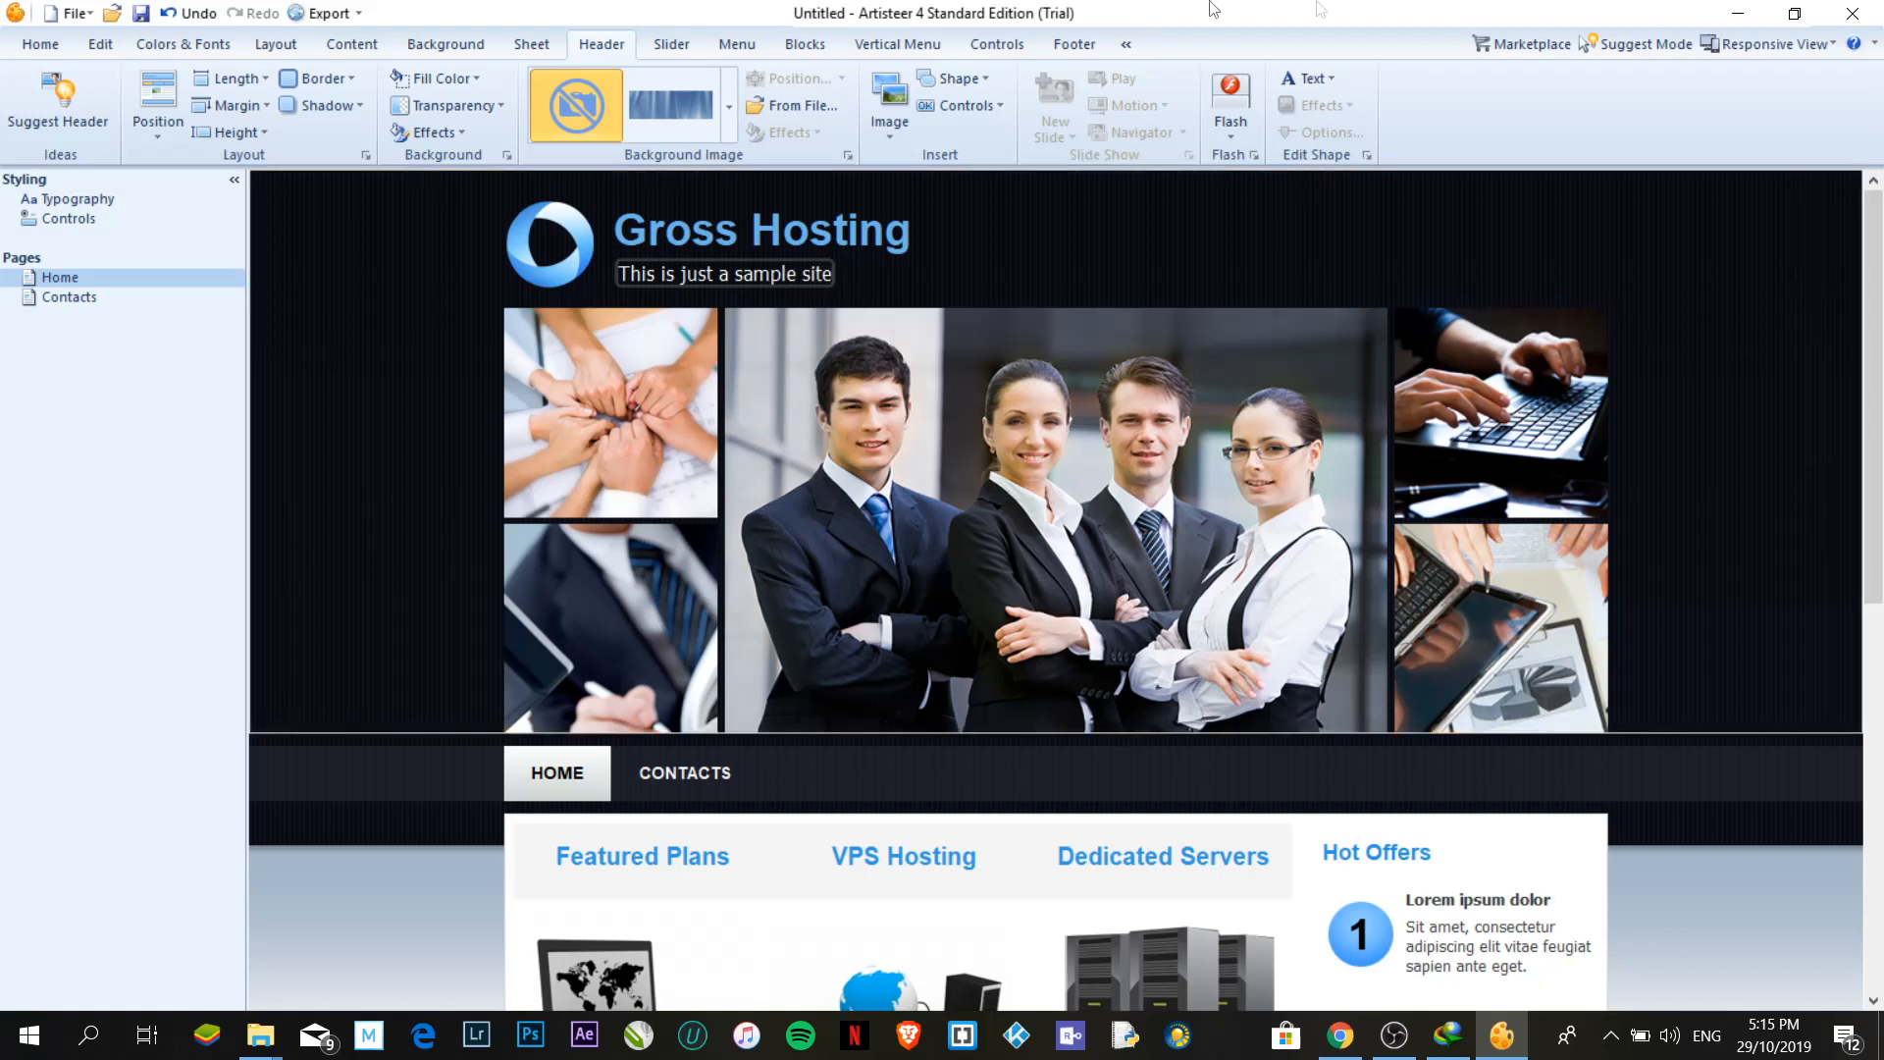
# Replace the site title in the header with "ABC Company"
pyautogui.doubleClick(797, 228)
pyautogui.tripleClick(796, 228)
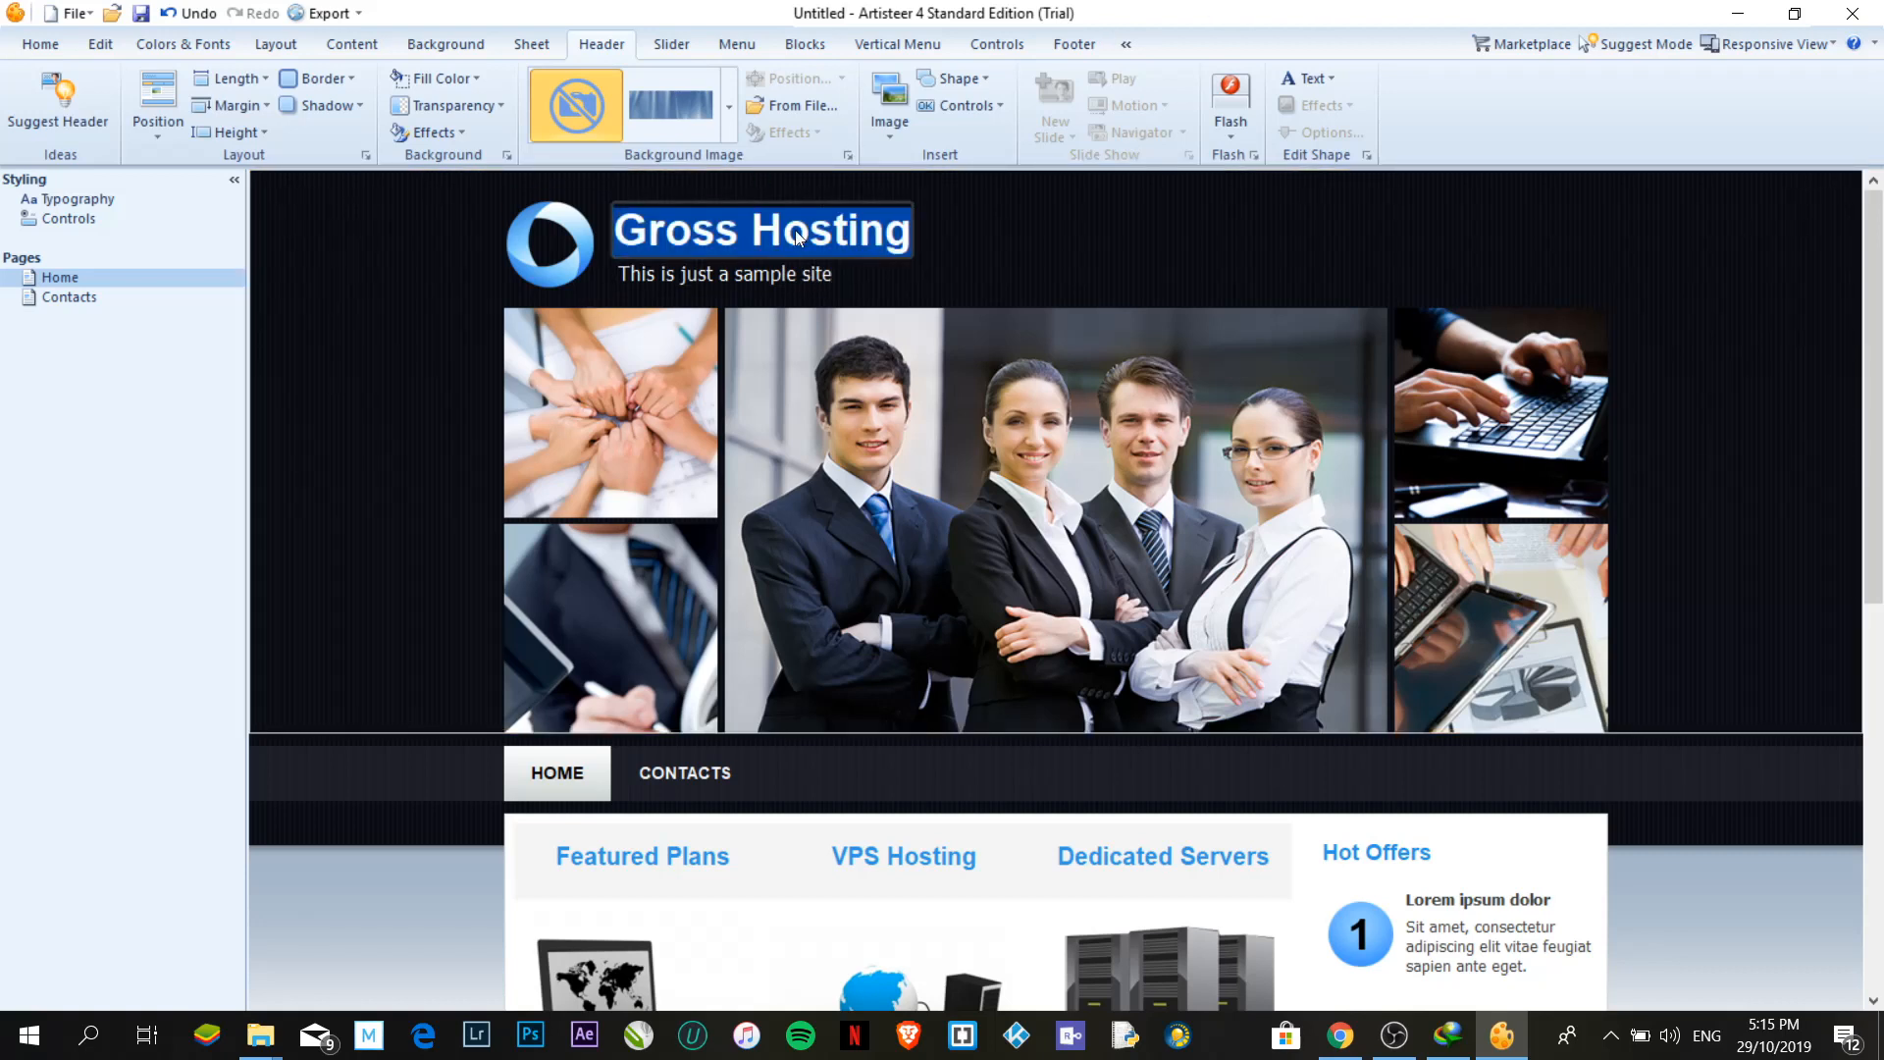
pyautogui.write('ABC Company')
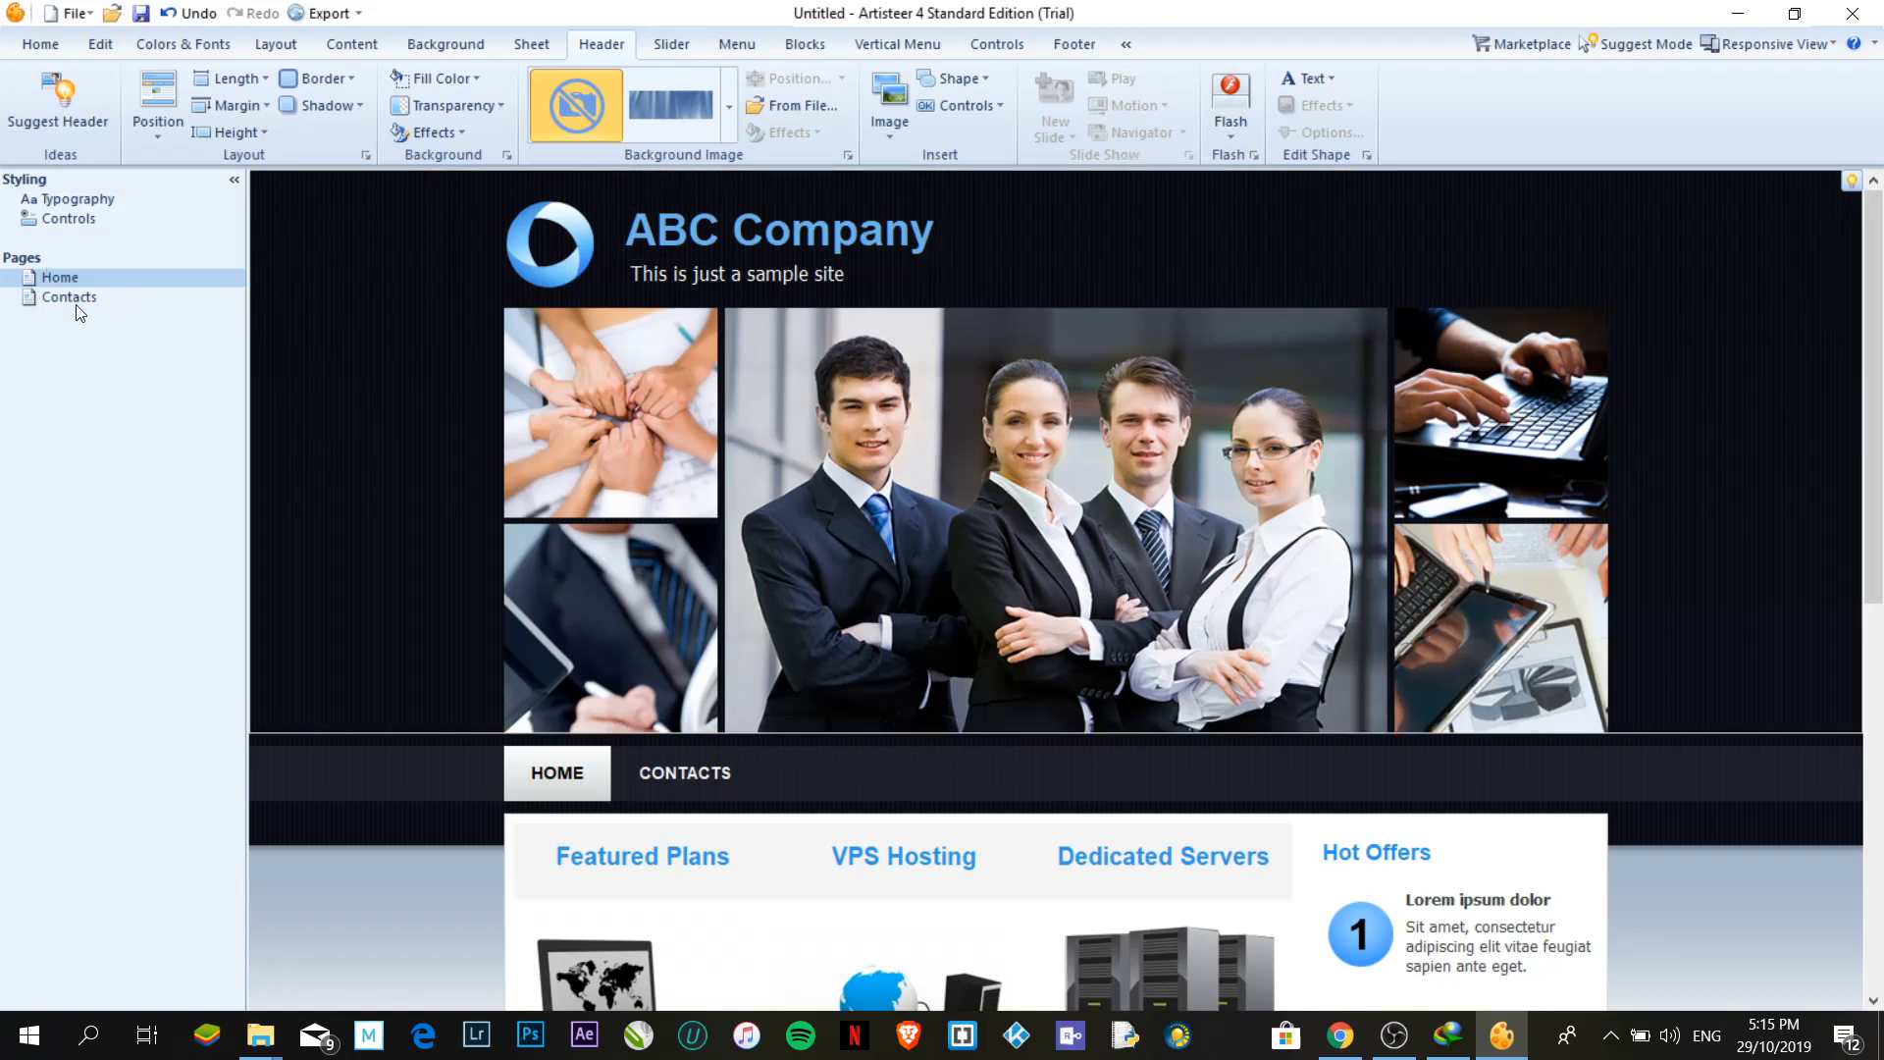
# Add a new page to the site and name it "About Us"
pyautogui.rightClick(57, 327)
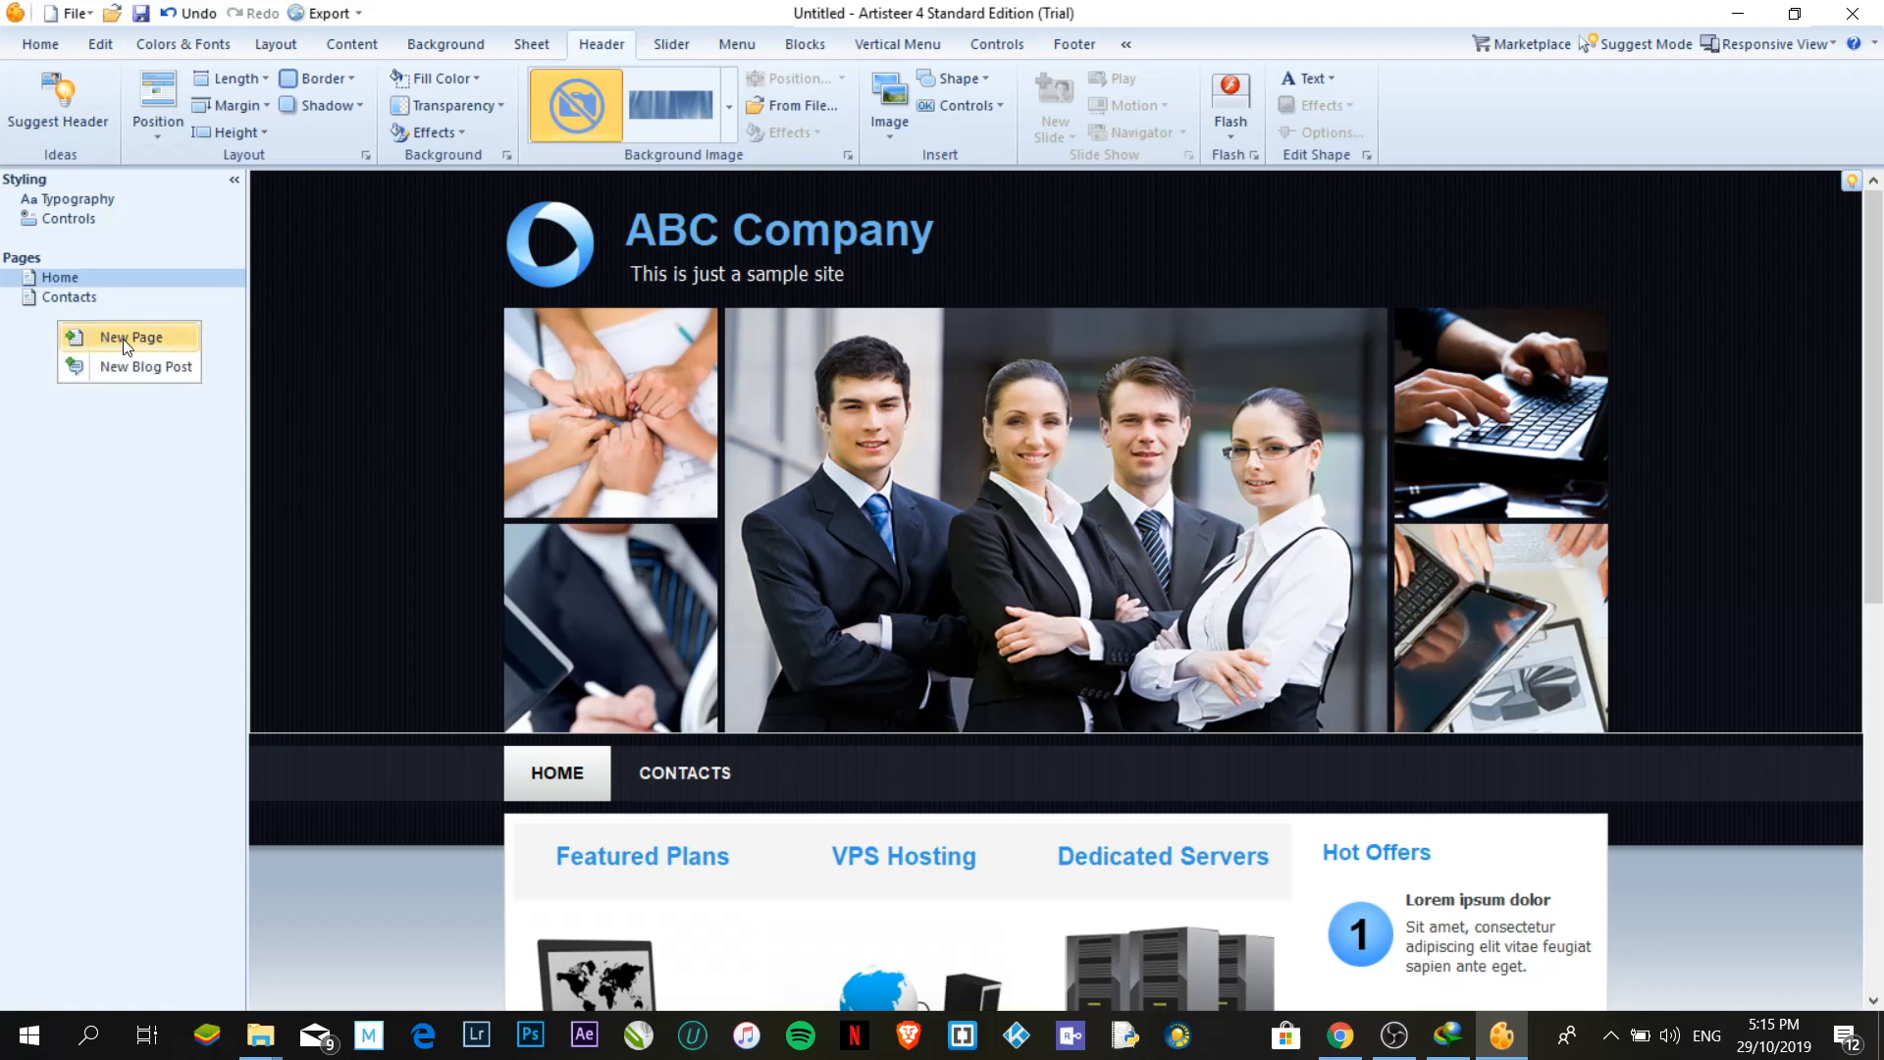
pyautogui.click(125, 337)
pyautogui.click(86, 318)
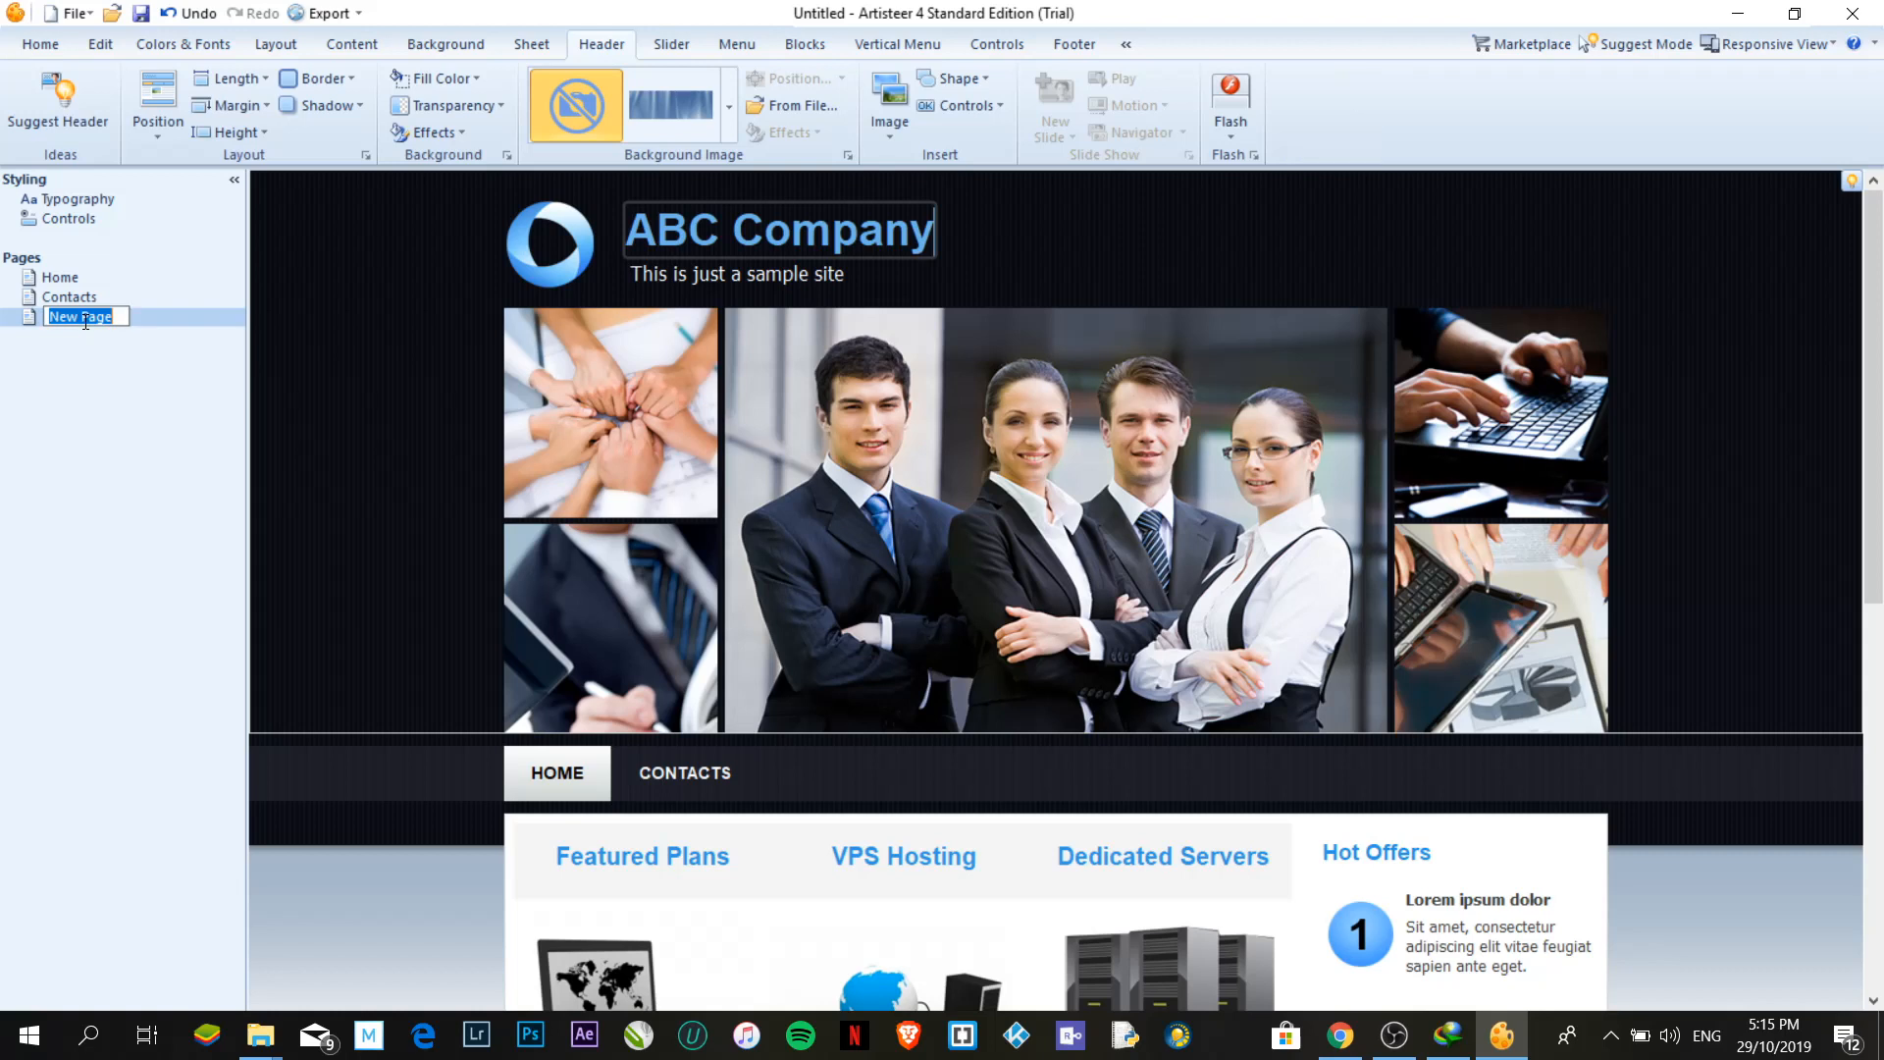
pyautogui.write('About Us')
pyautogui.press('Return')
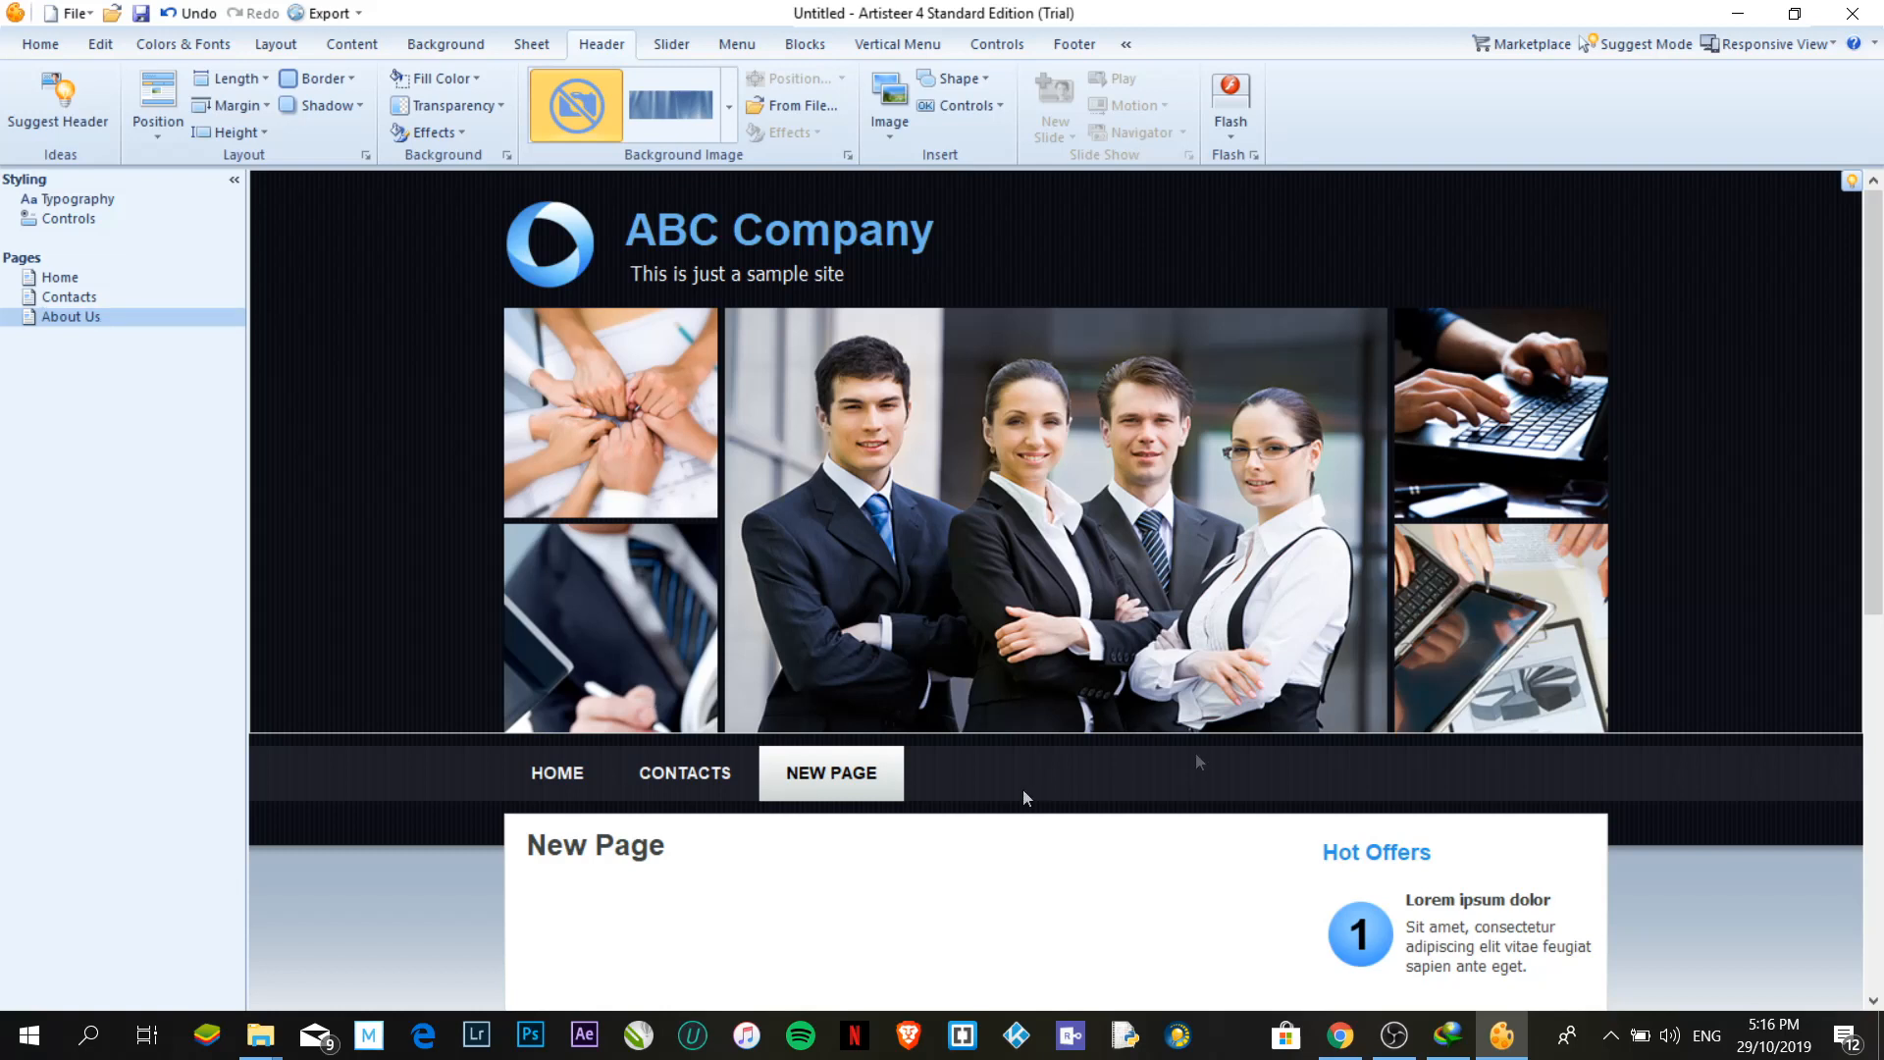
pyautogui.scroll(-3, 1872, 320)
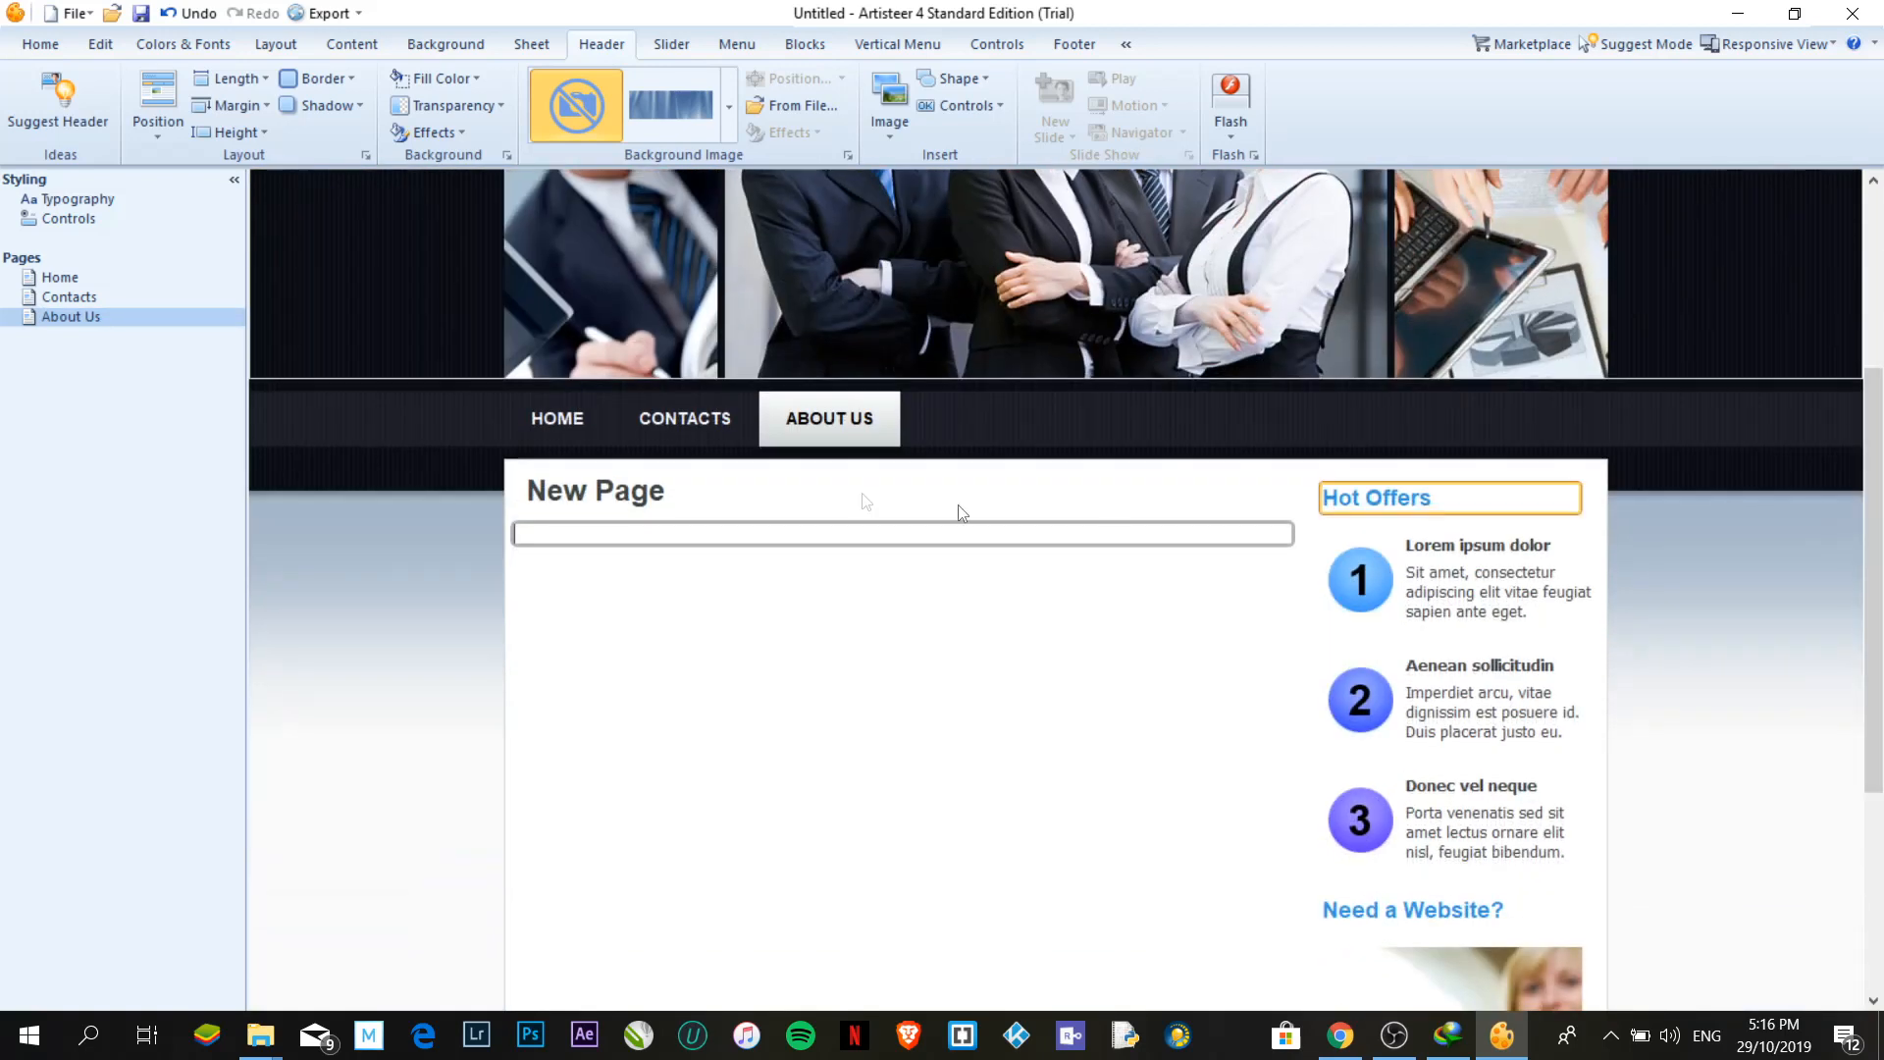
# Replace the "New Page" heading on the About Us page with "About us"
pyautogui.click(645, 493)
pyautogui.hotkey('ctrl', 'a')
pyautogui.click(559, 494)
pyautogui.hotkey('shift', 'End')
pyautogui.hotkey('ctrl', 'a')
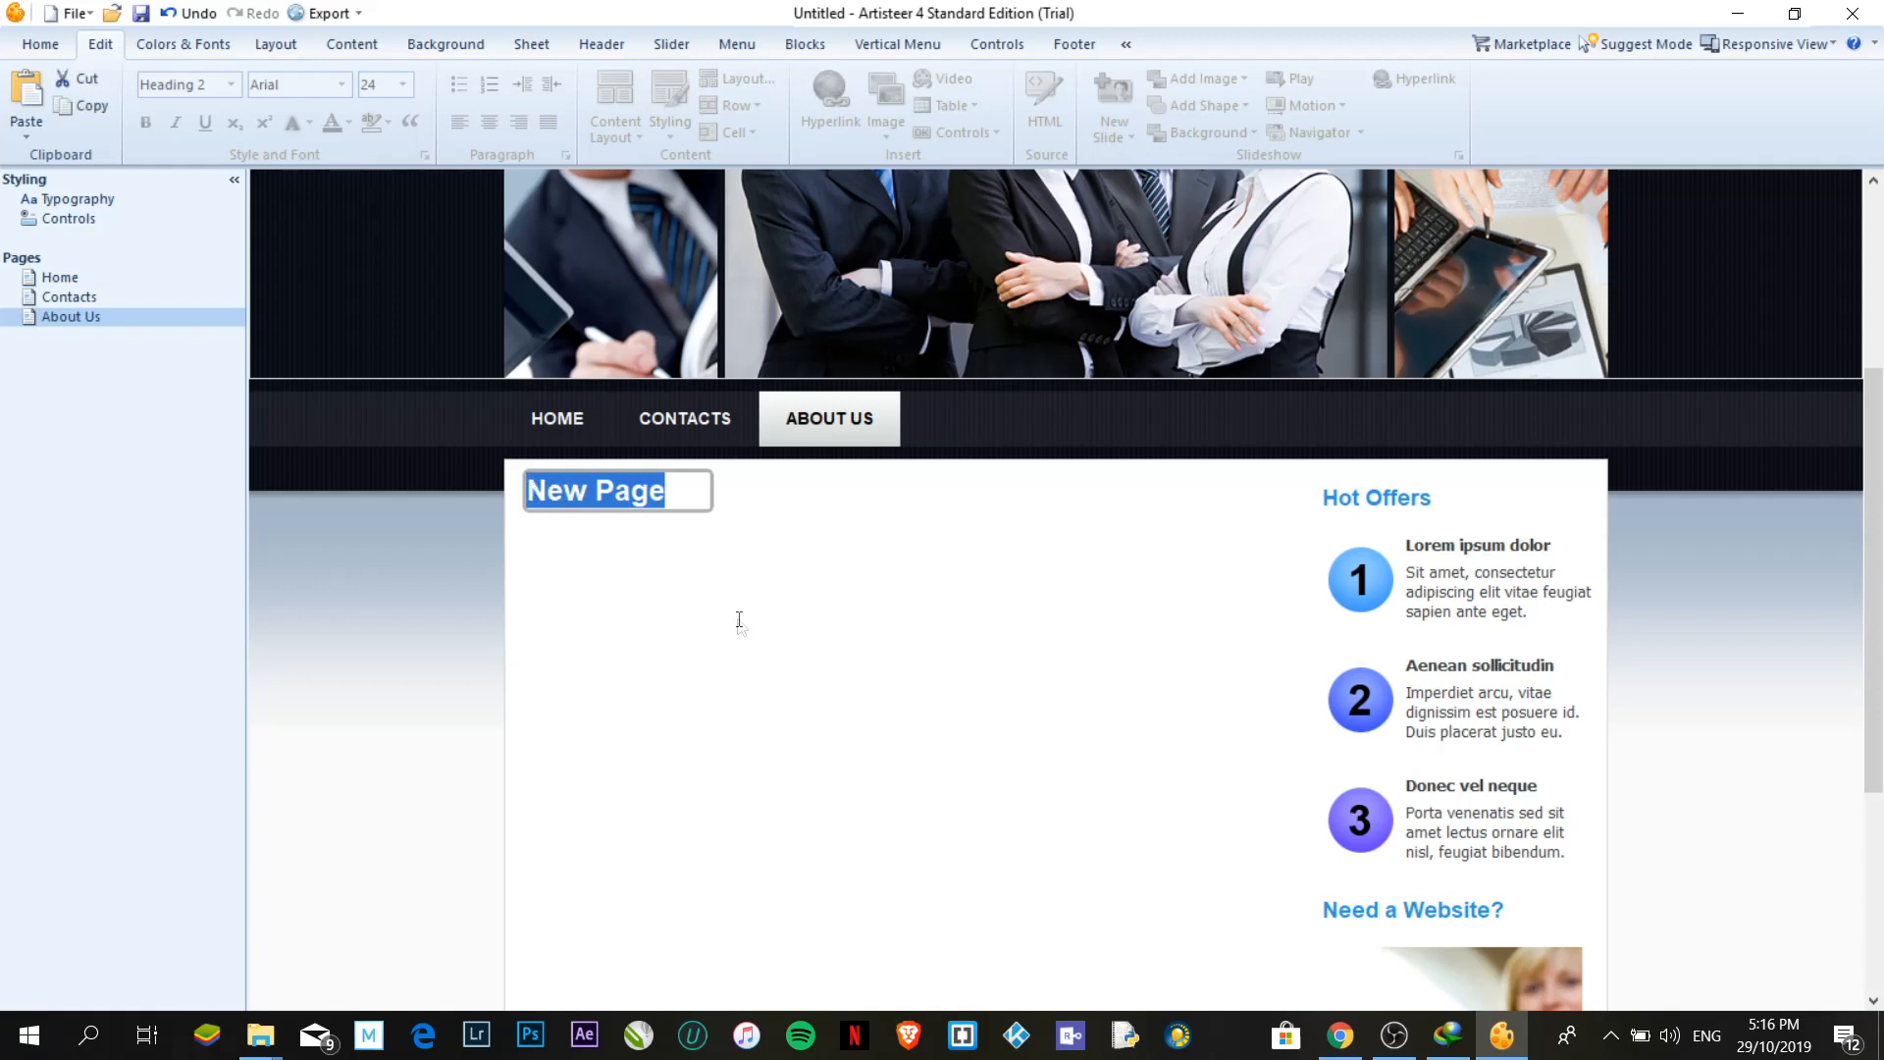
pyautogui.write('About us')
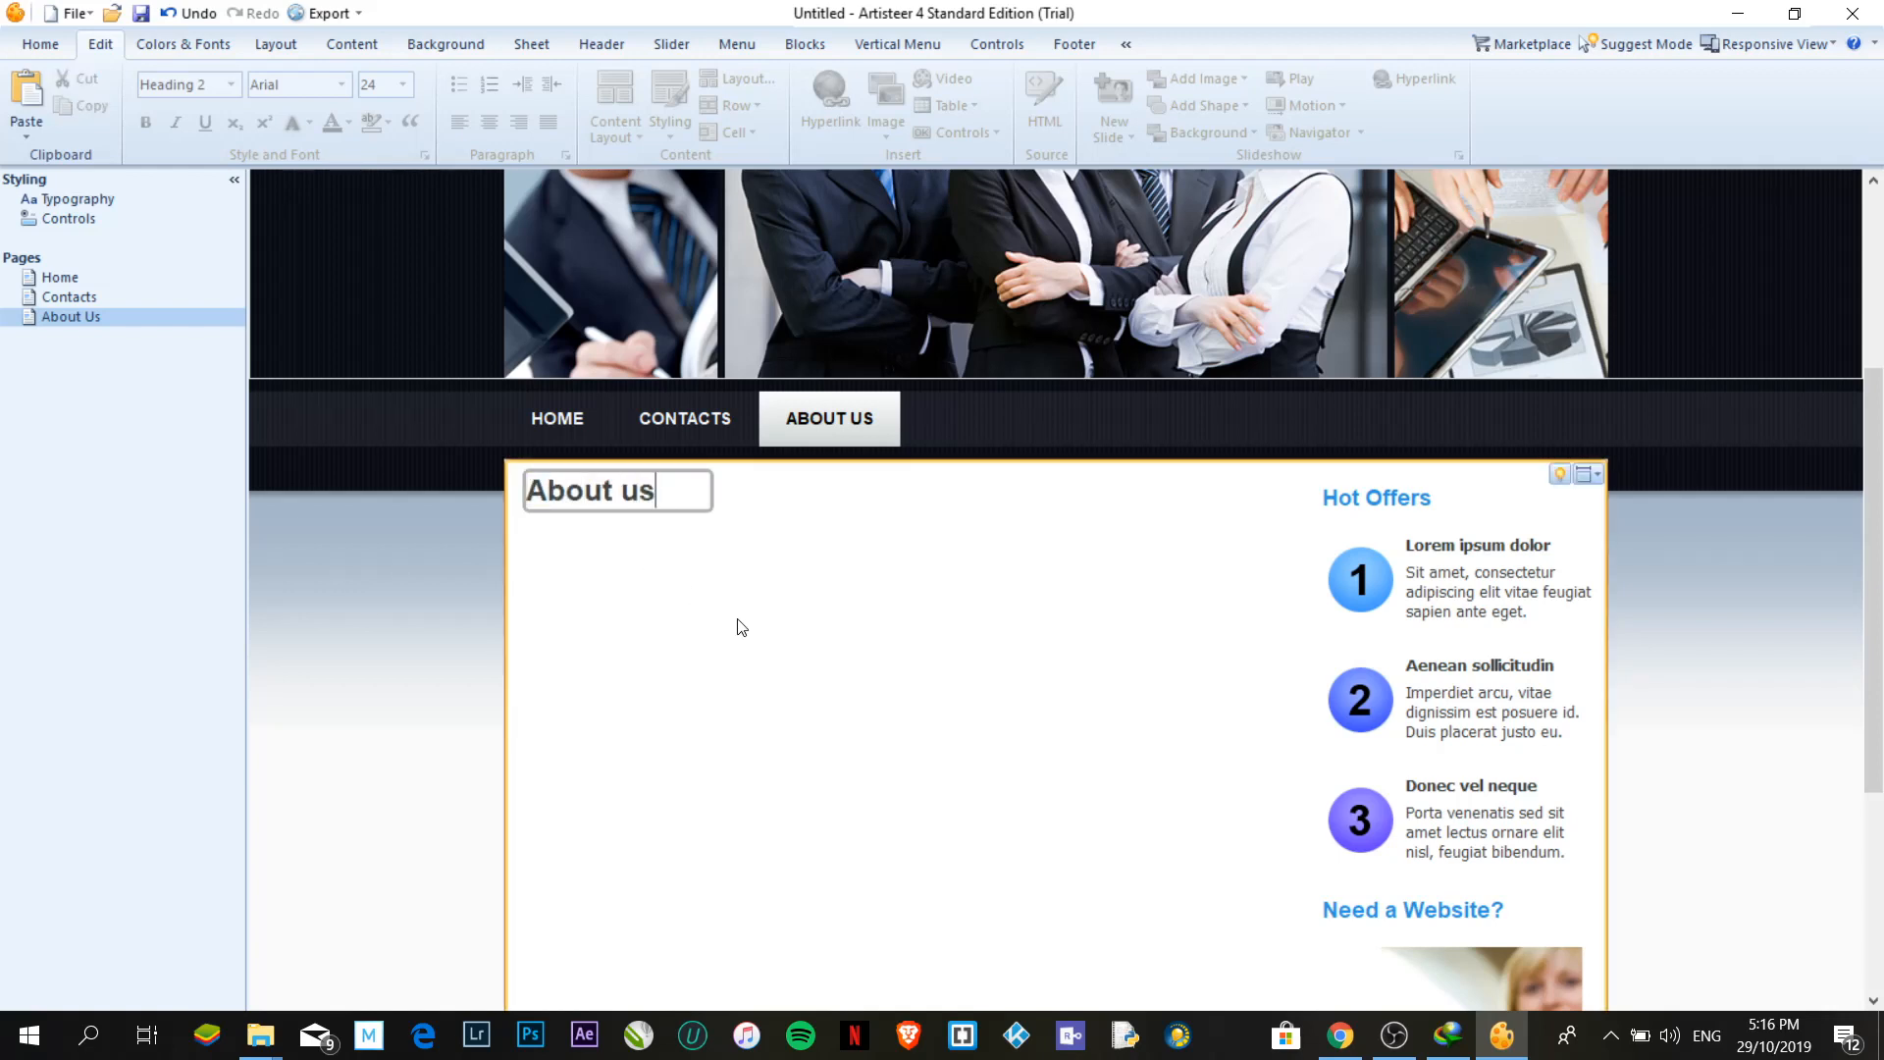
# Fill the body of the About Us page with three short paragraphs of random placeholder text
pyautogui.click(624, 532)
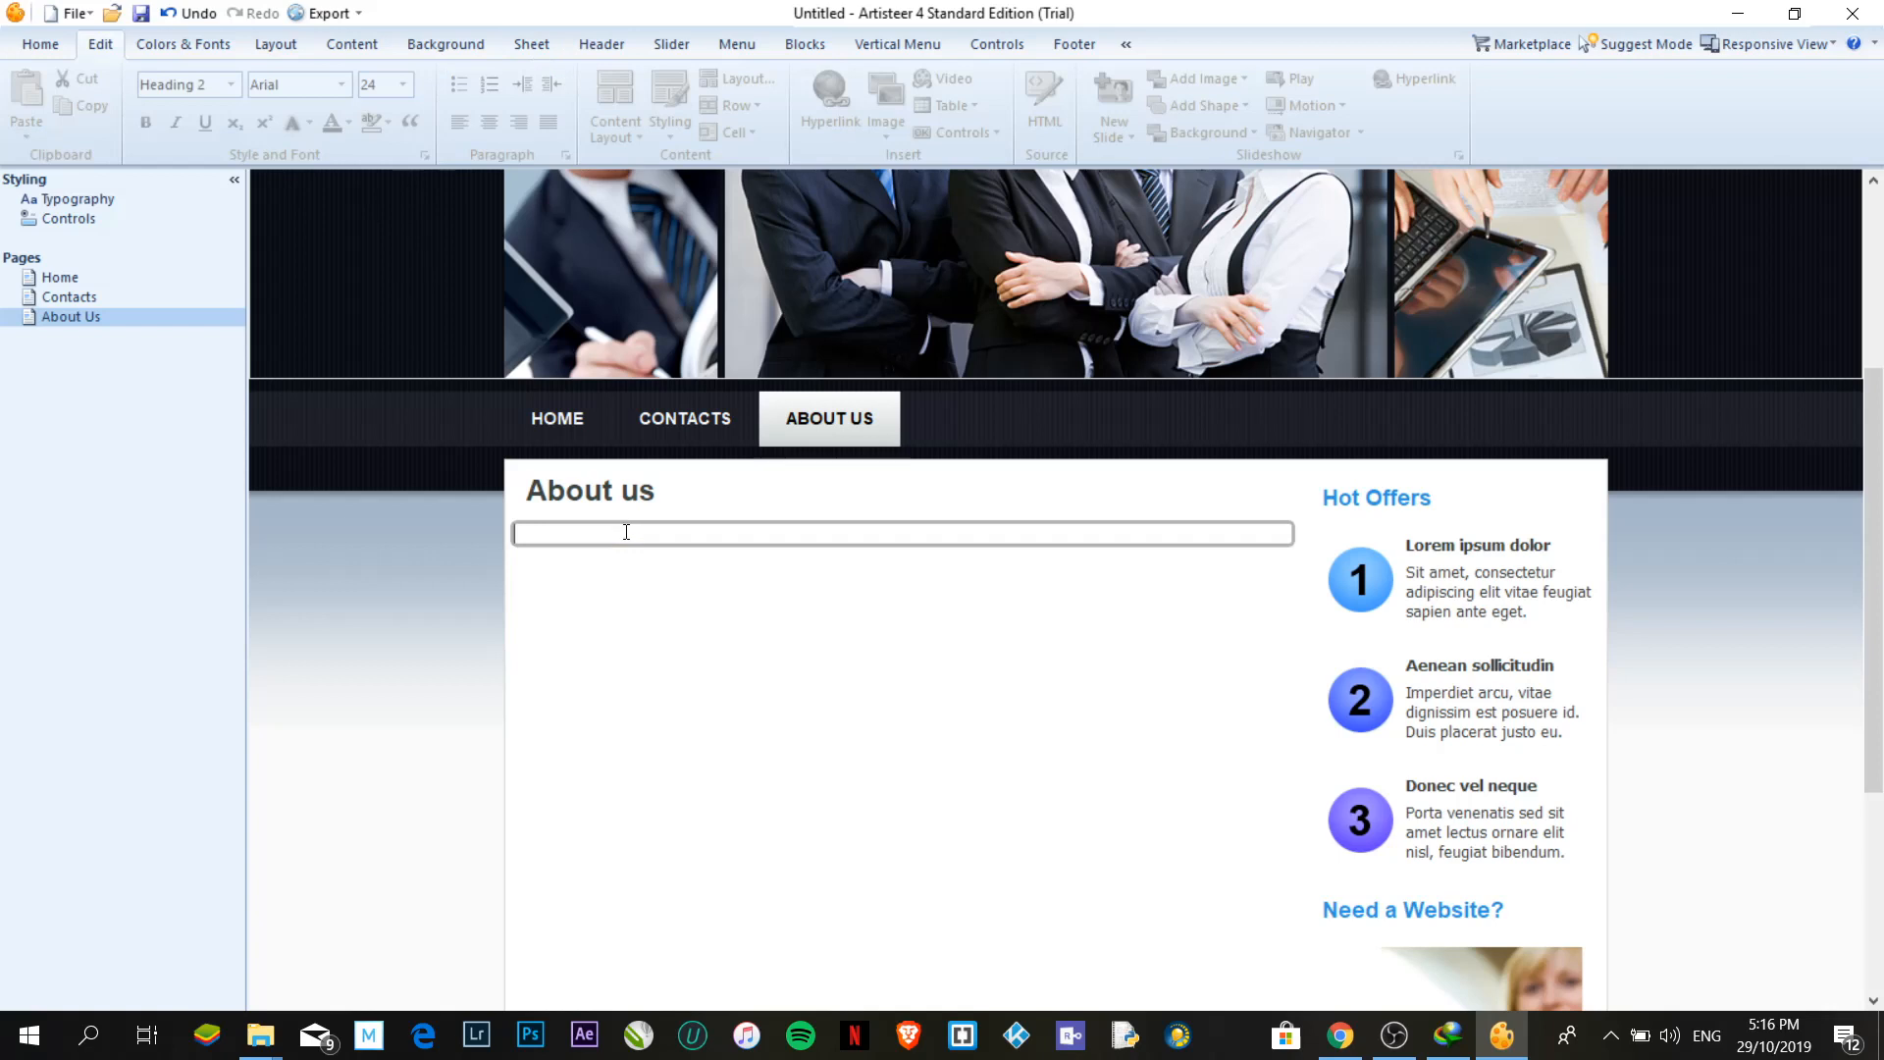
pyautogui.write('Hf;laksjdfl;aksdf;lakjdfs;asdf')
pyautogui.press('Return')
pyautogui.write('asdfasdfasdfasdfasdfasdf')
pyautogui.press('Return')
pyautogui.write('asdfasdfasdf')
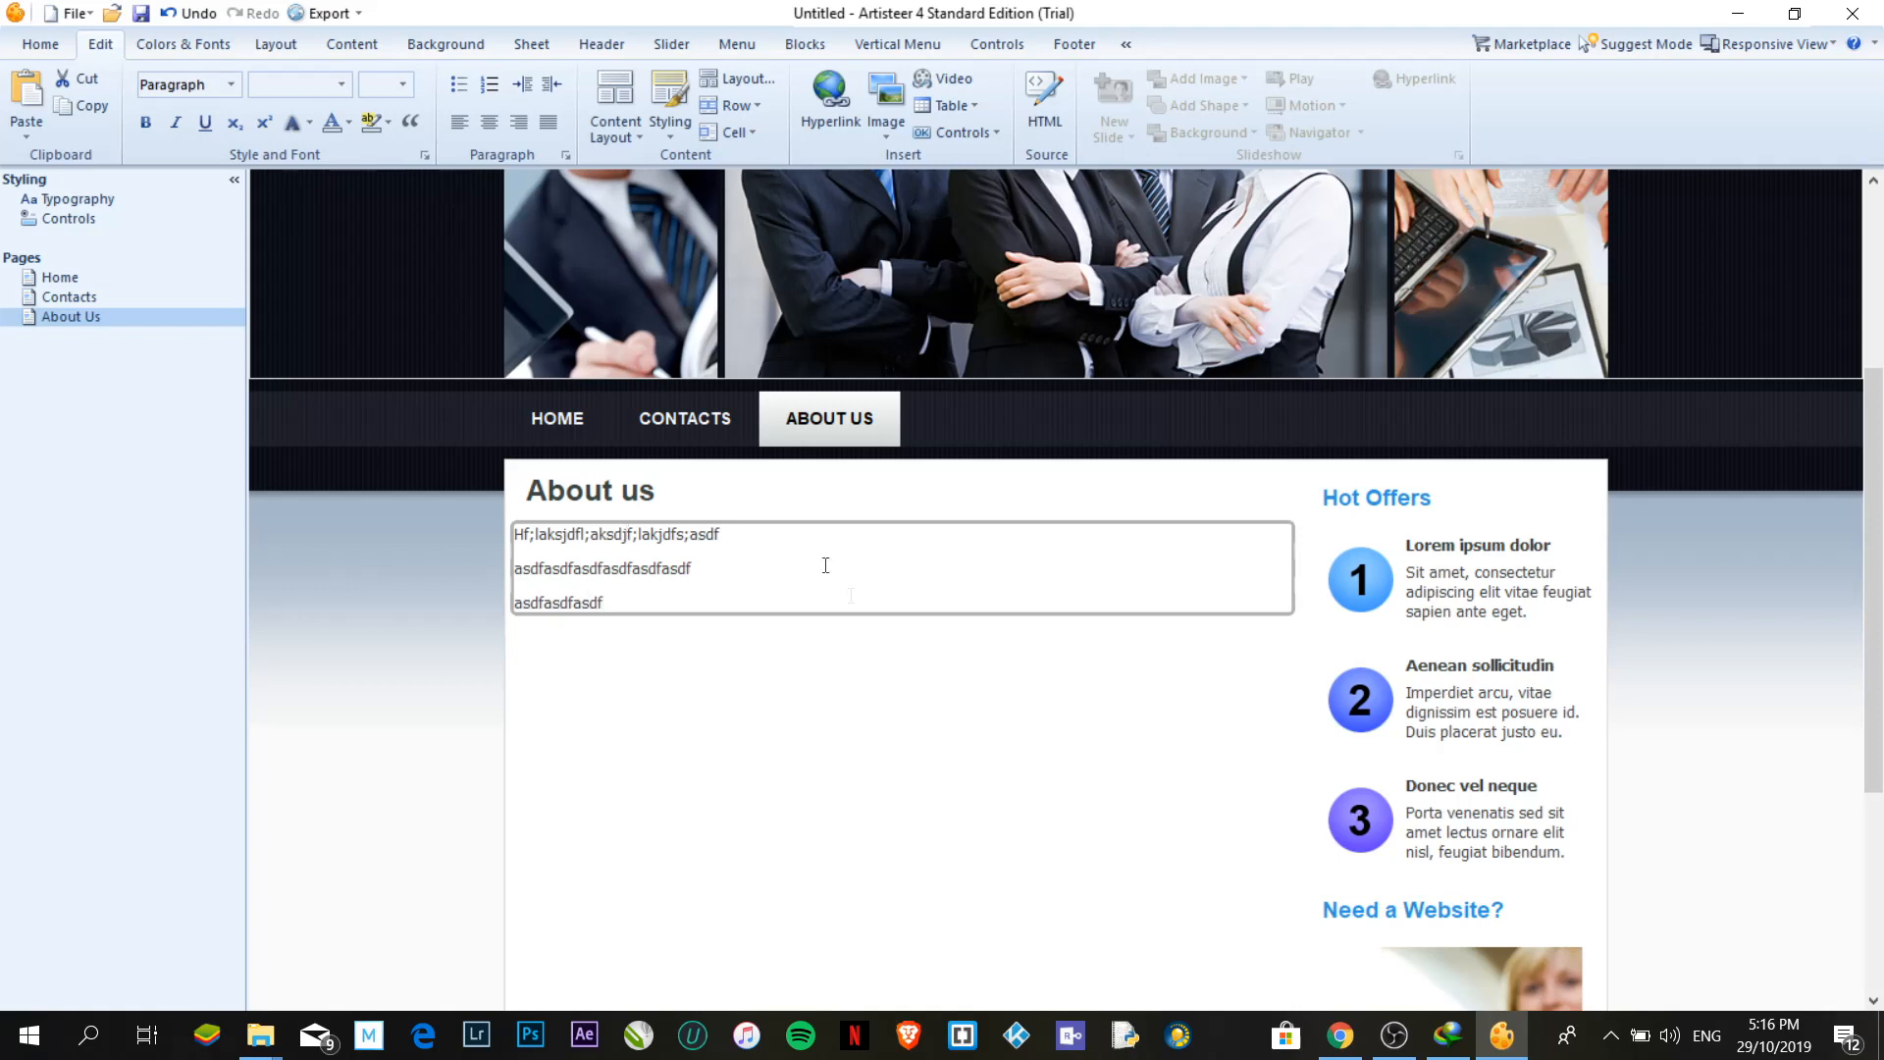
# Insert the picture of the embracing couple from the Family category of the built-in image gallery into the header
pyautogui.scroll(3, 826, 566)
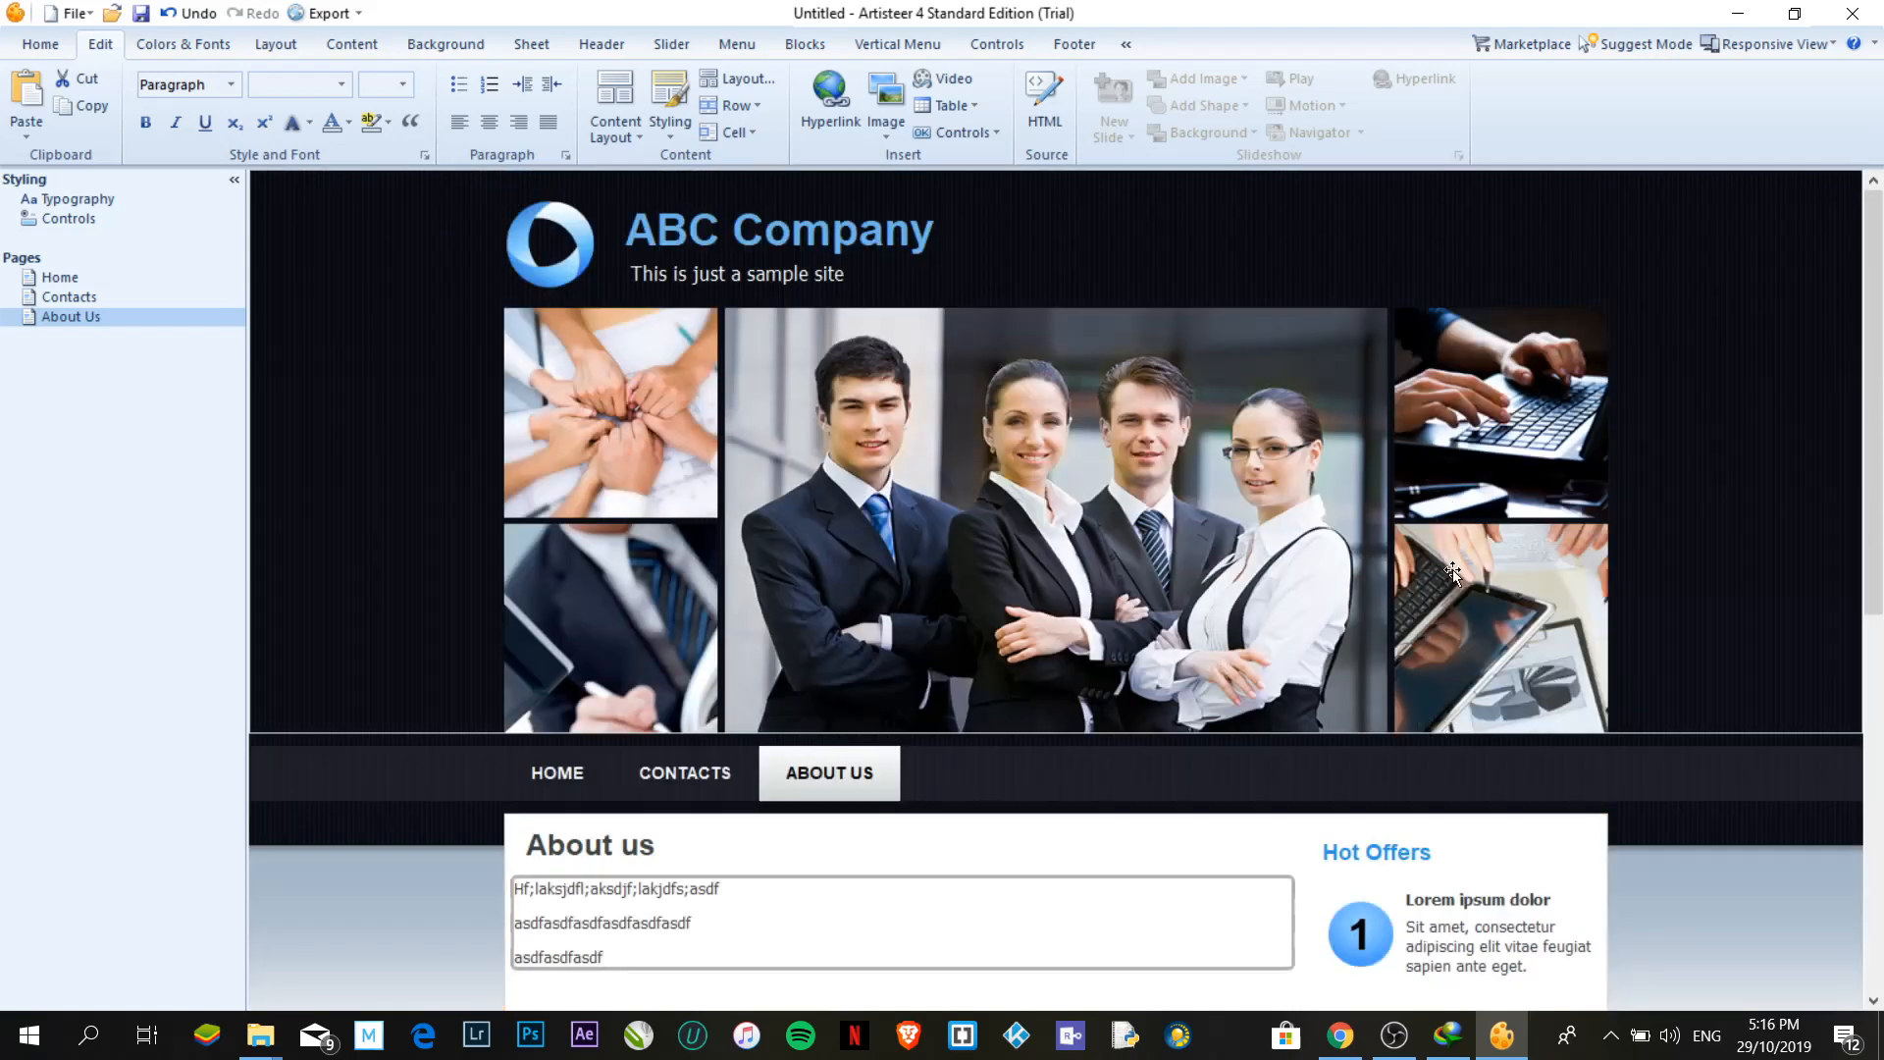
pyautogui.click(744, 510)
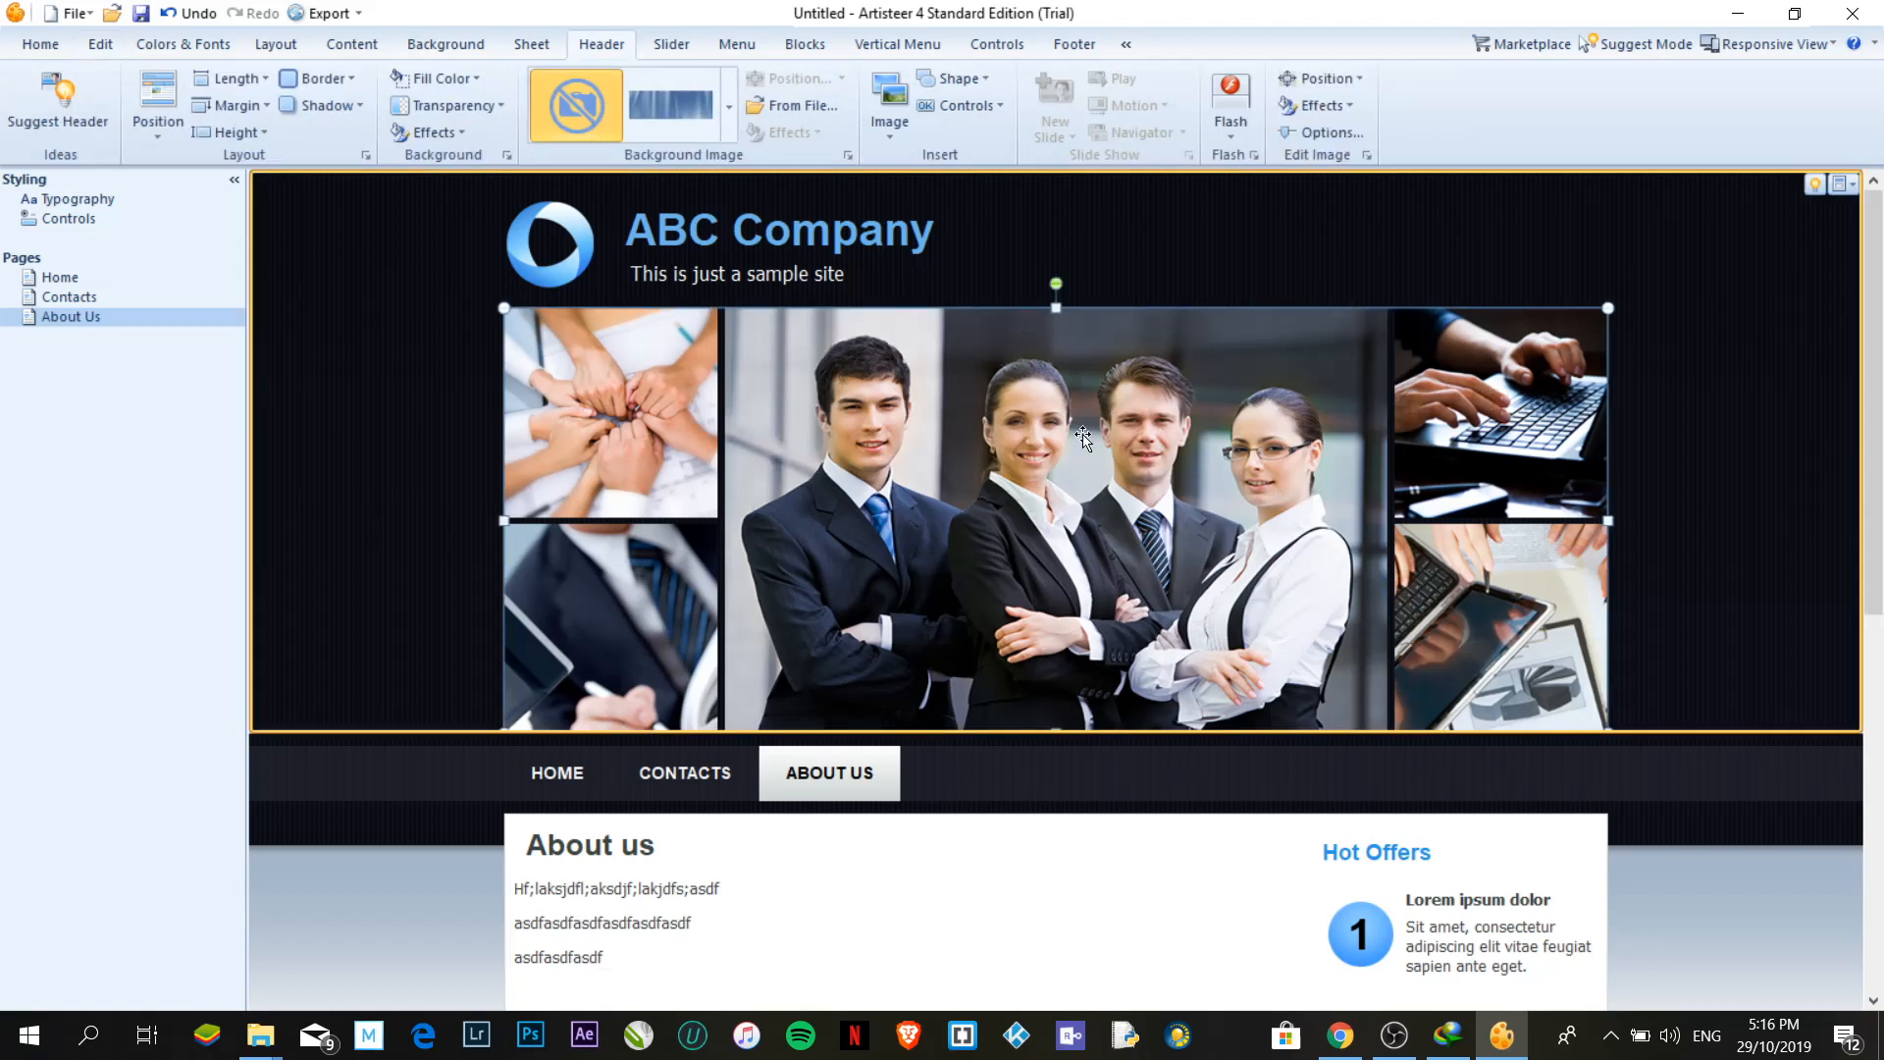
pyautogui.click(891, 126)
pyautogui.moveTo(1232, 223); pyautogui.dragTo(1234, 316)
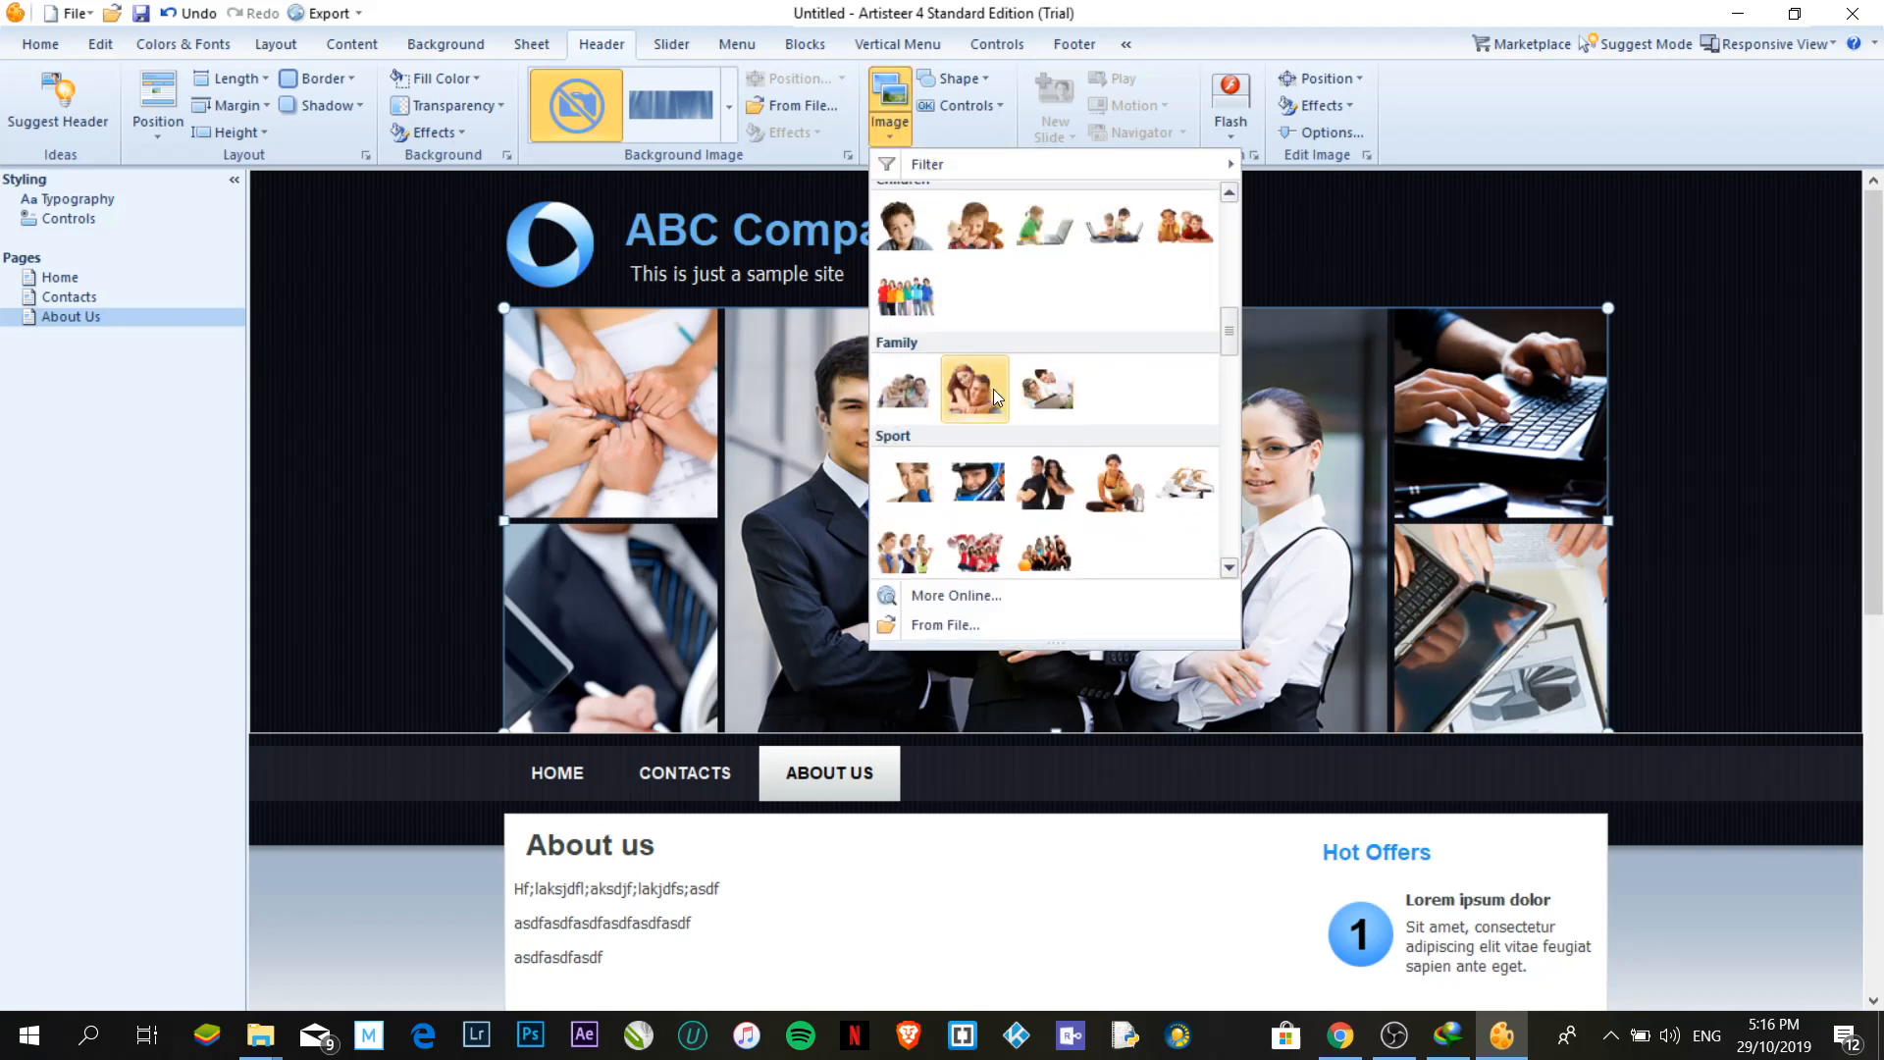
pyautogui.click(948, 502)
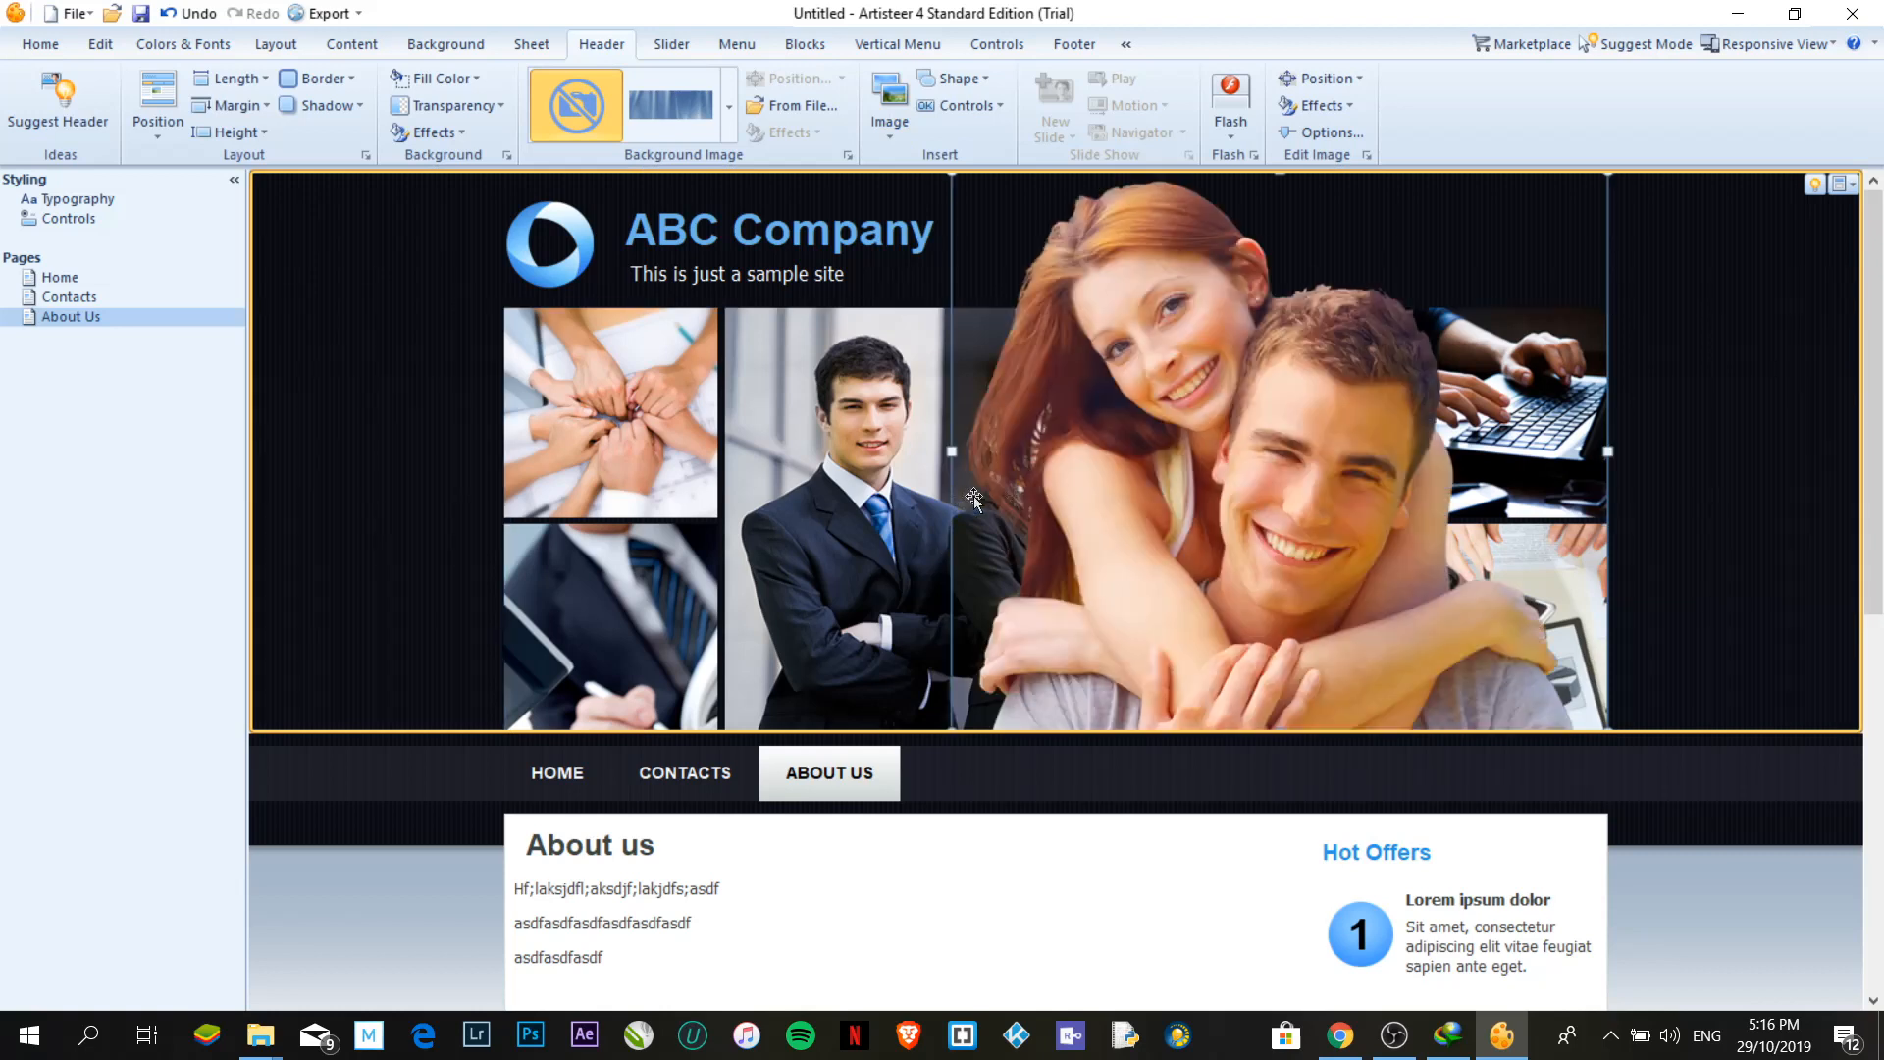
# Shrink the couple picture and place it in the lower-right part of the header's photo collage
pyautogui.moveTo(1294, 461); pyautogui.dragTo(1208, 461)
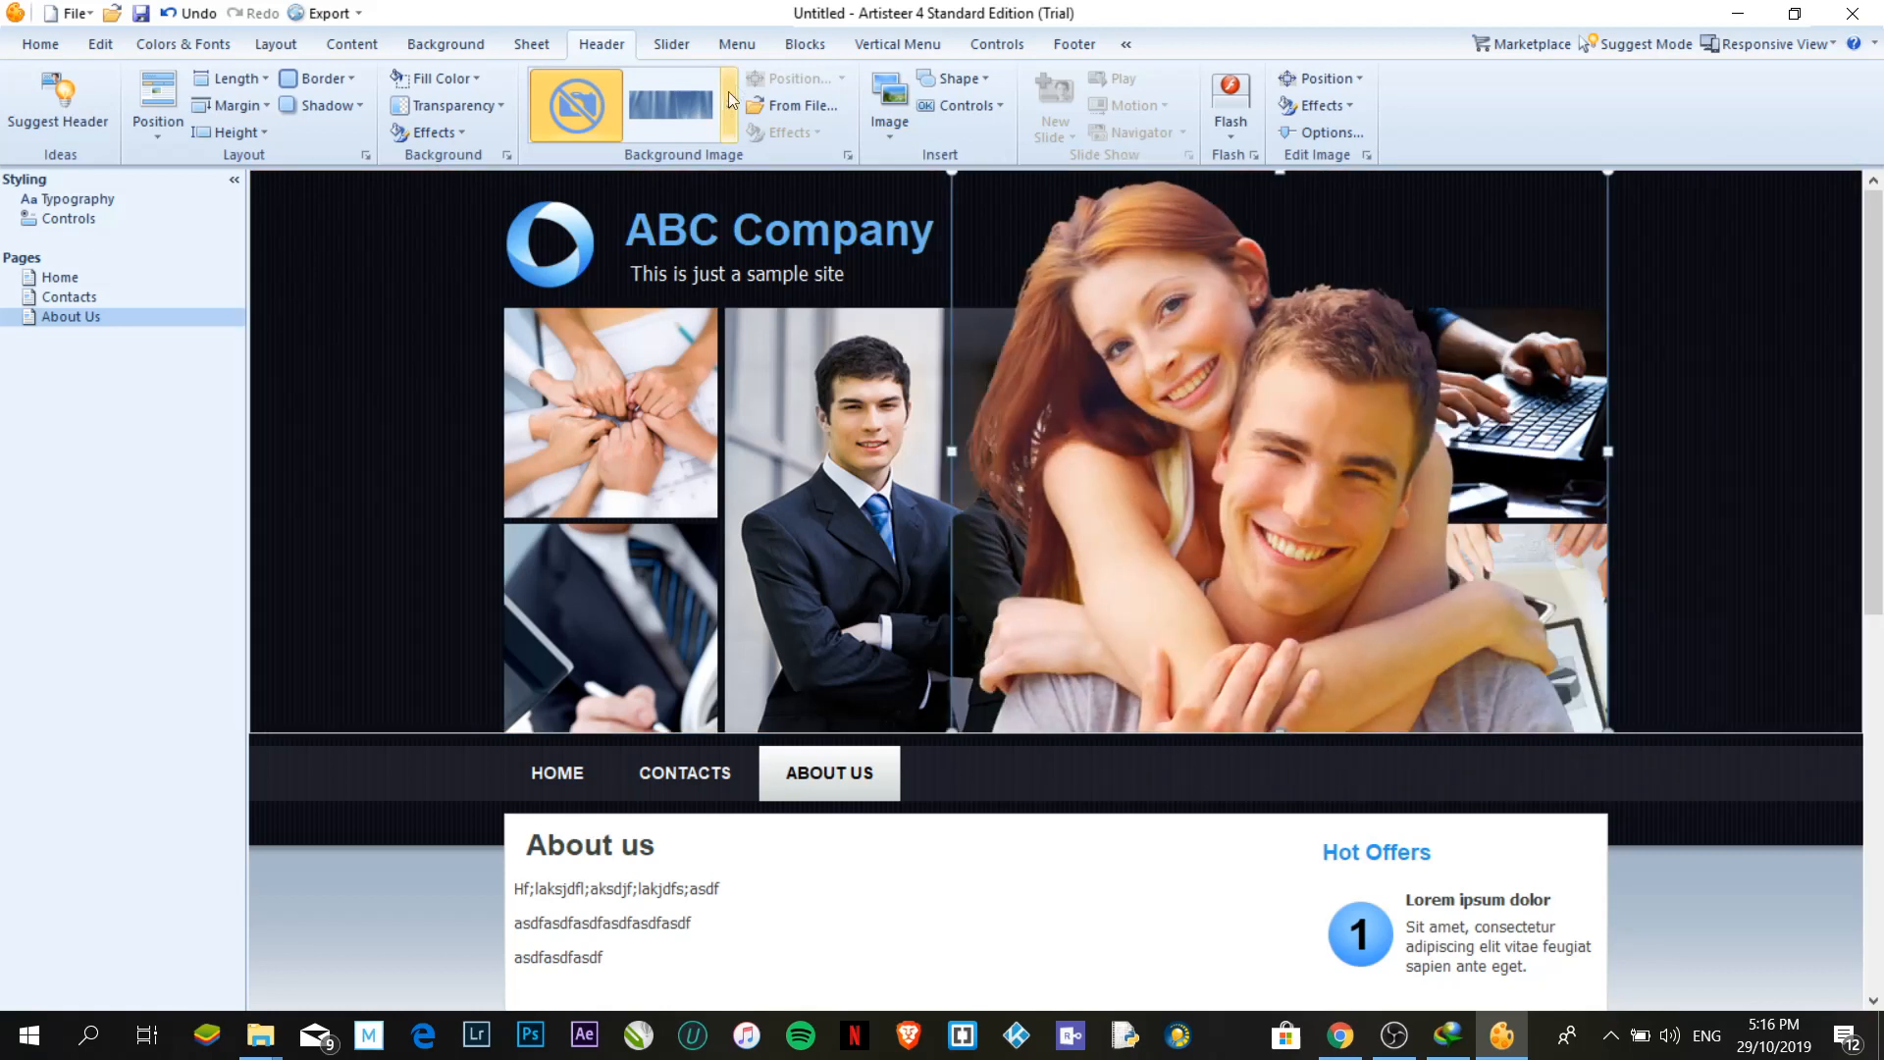
pyautogui.click(769, 106)
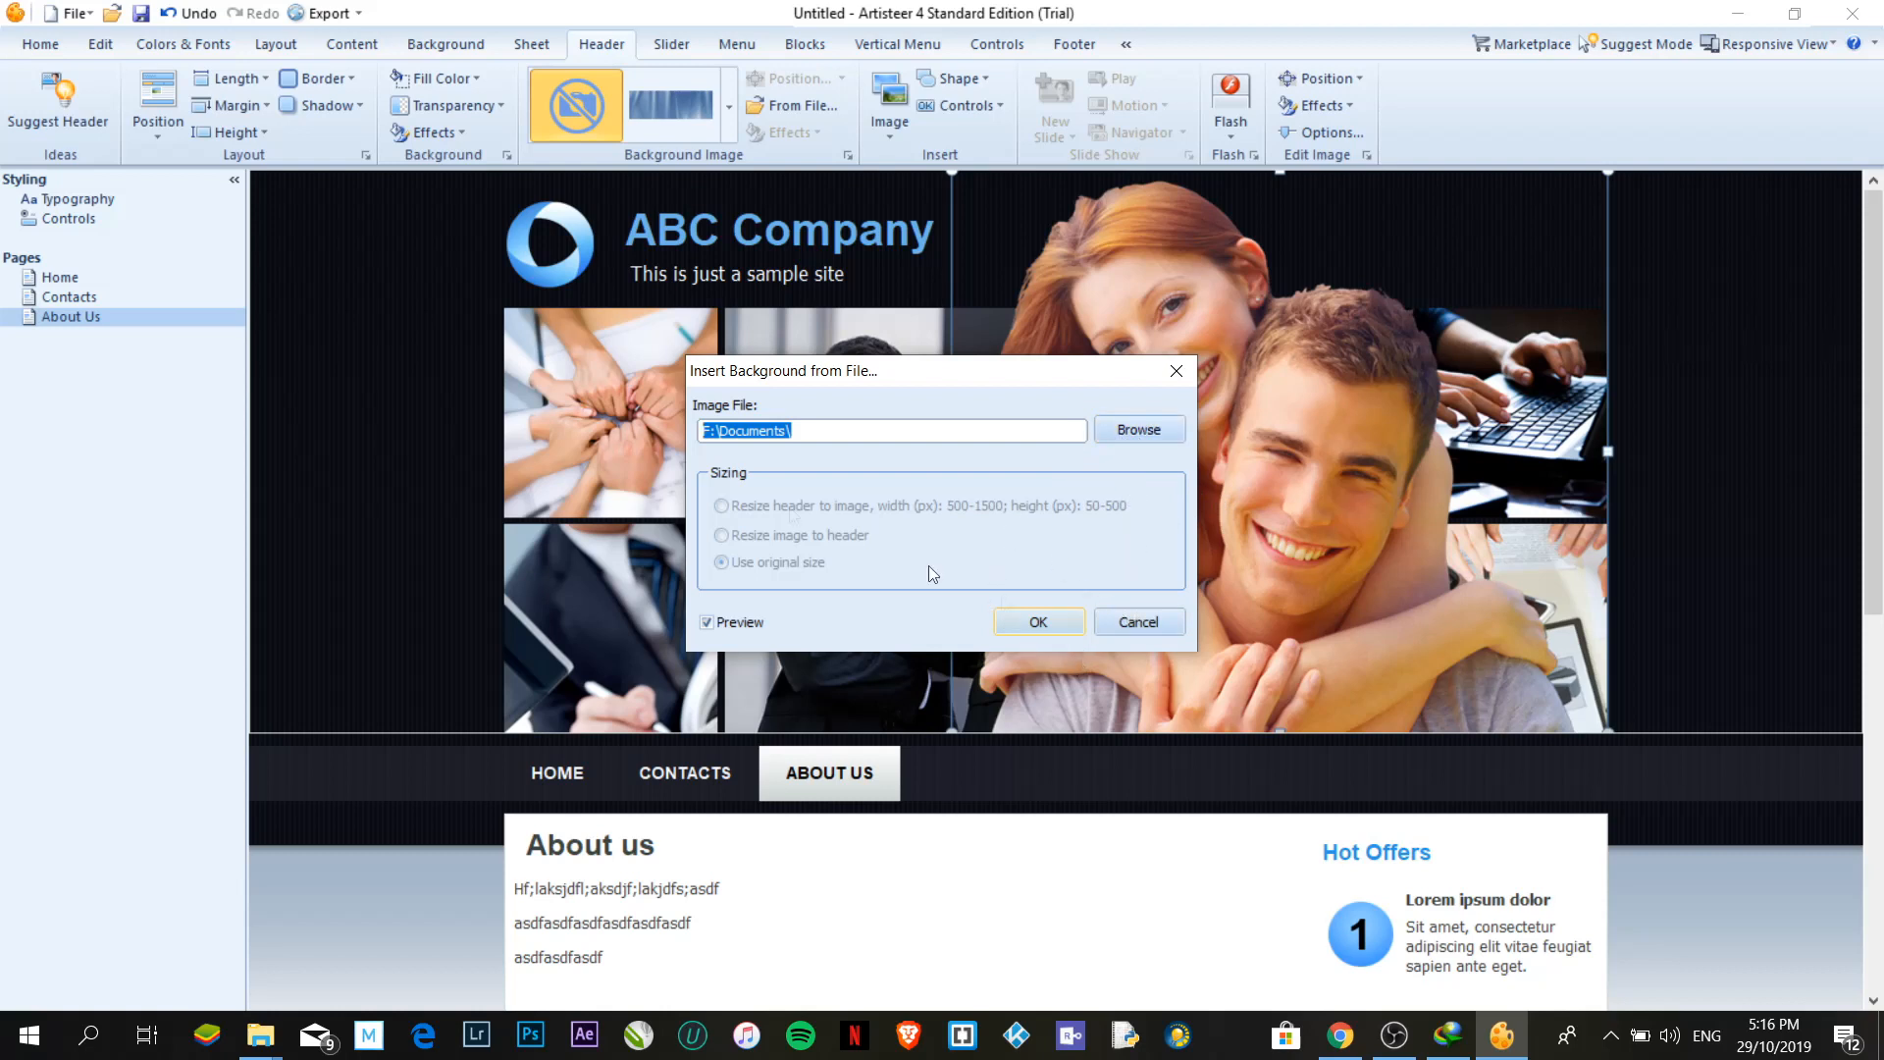
pyautogui.click(1139, 621)
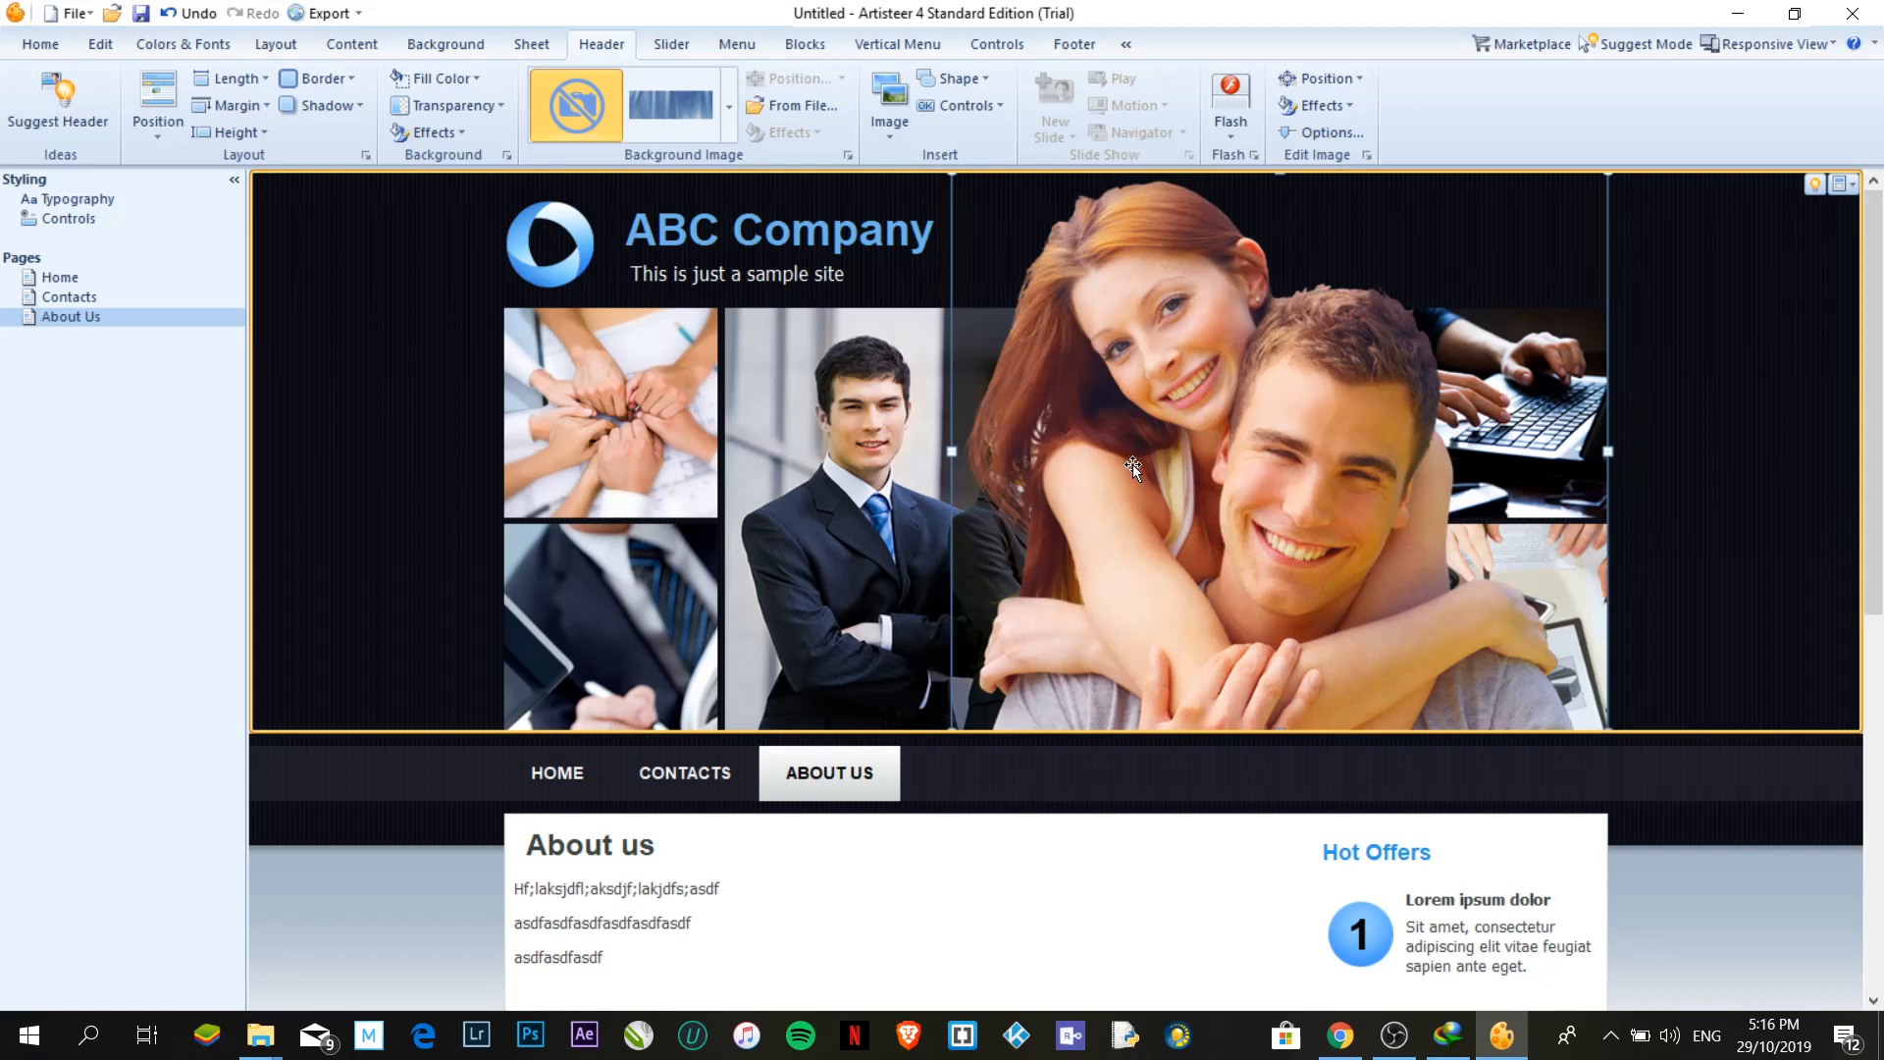
pyautogui.moveTo(1140, 463); pyautogui.dragTo(1216, 467)
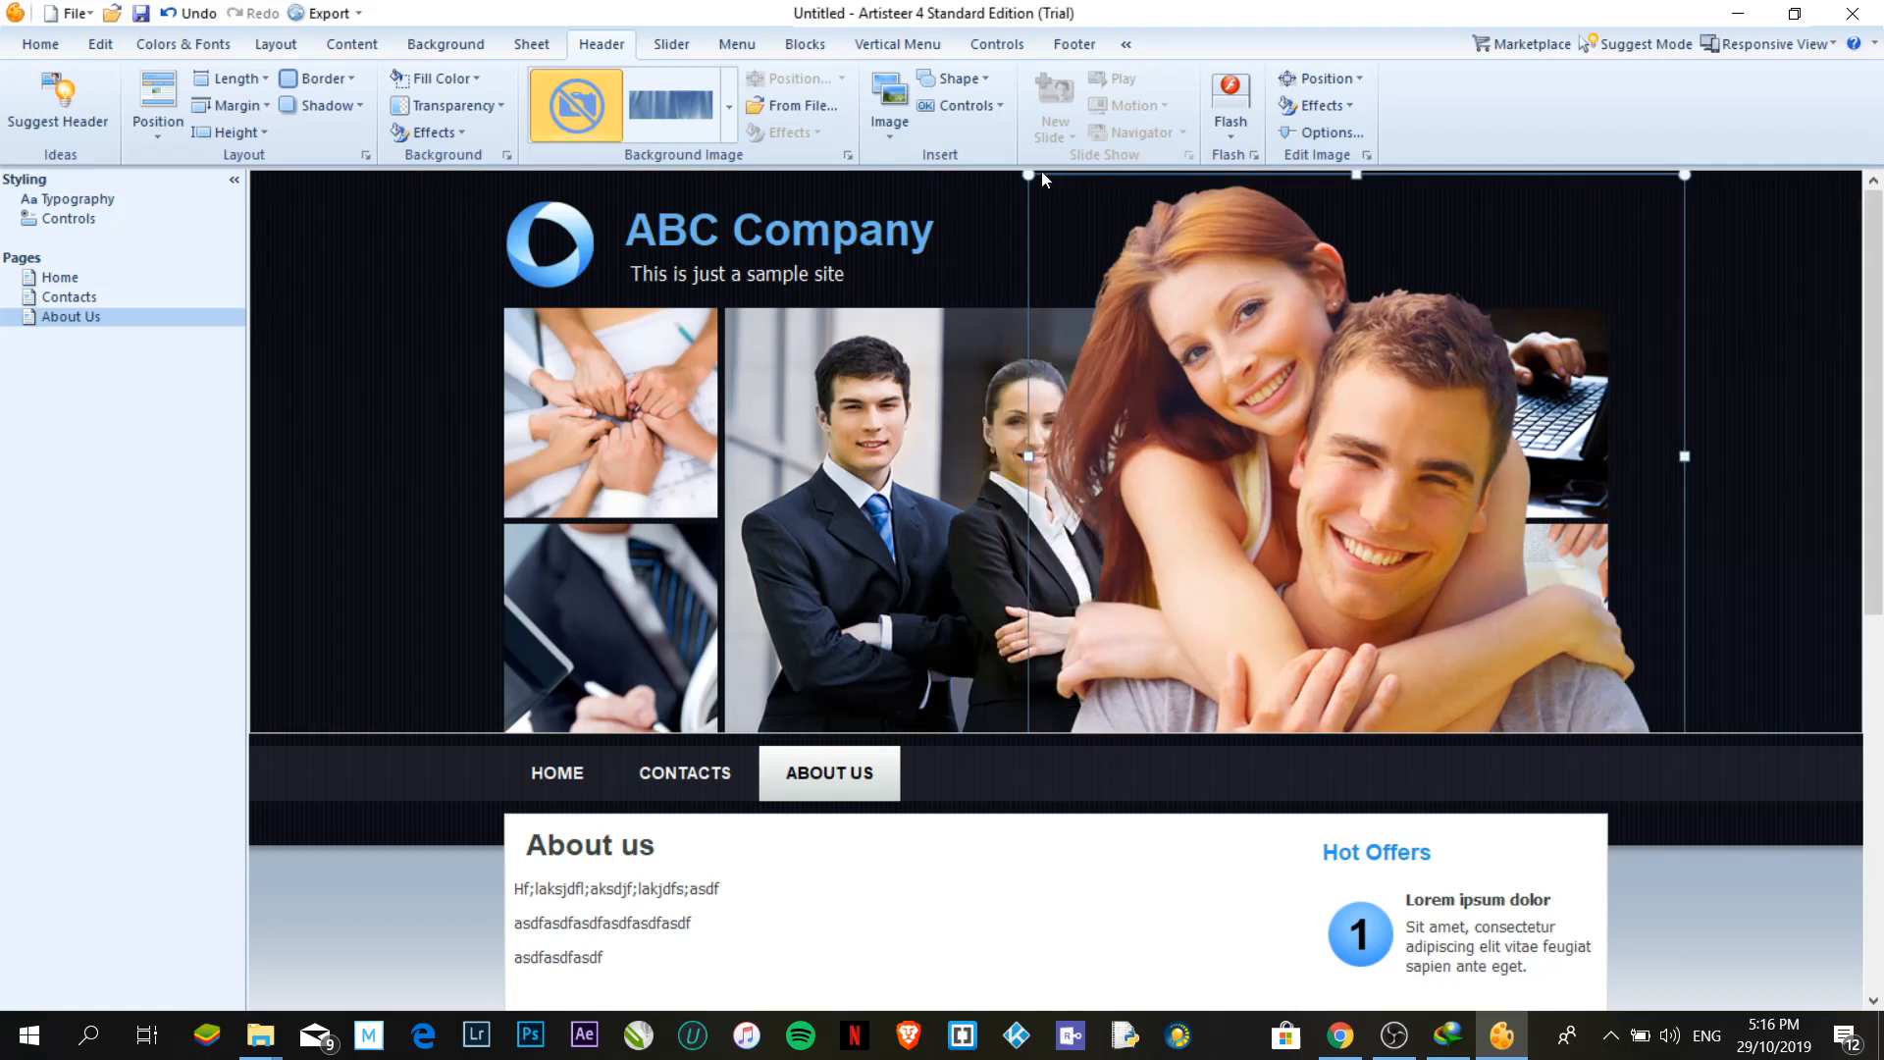
pyautogui.moveTo(947, 169); pyautogui.dragTo(1165, 336)
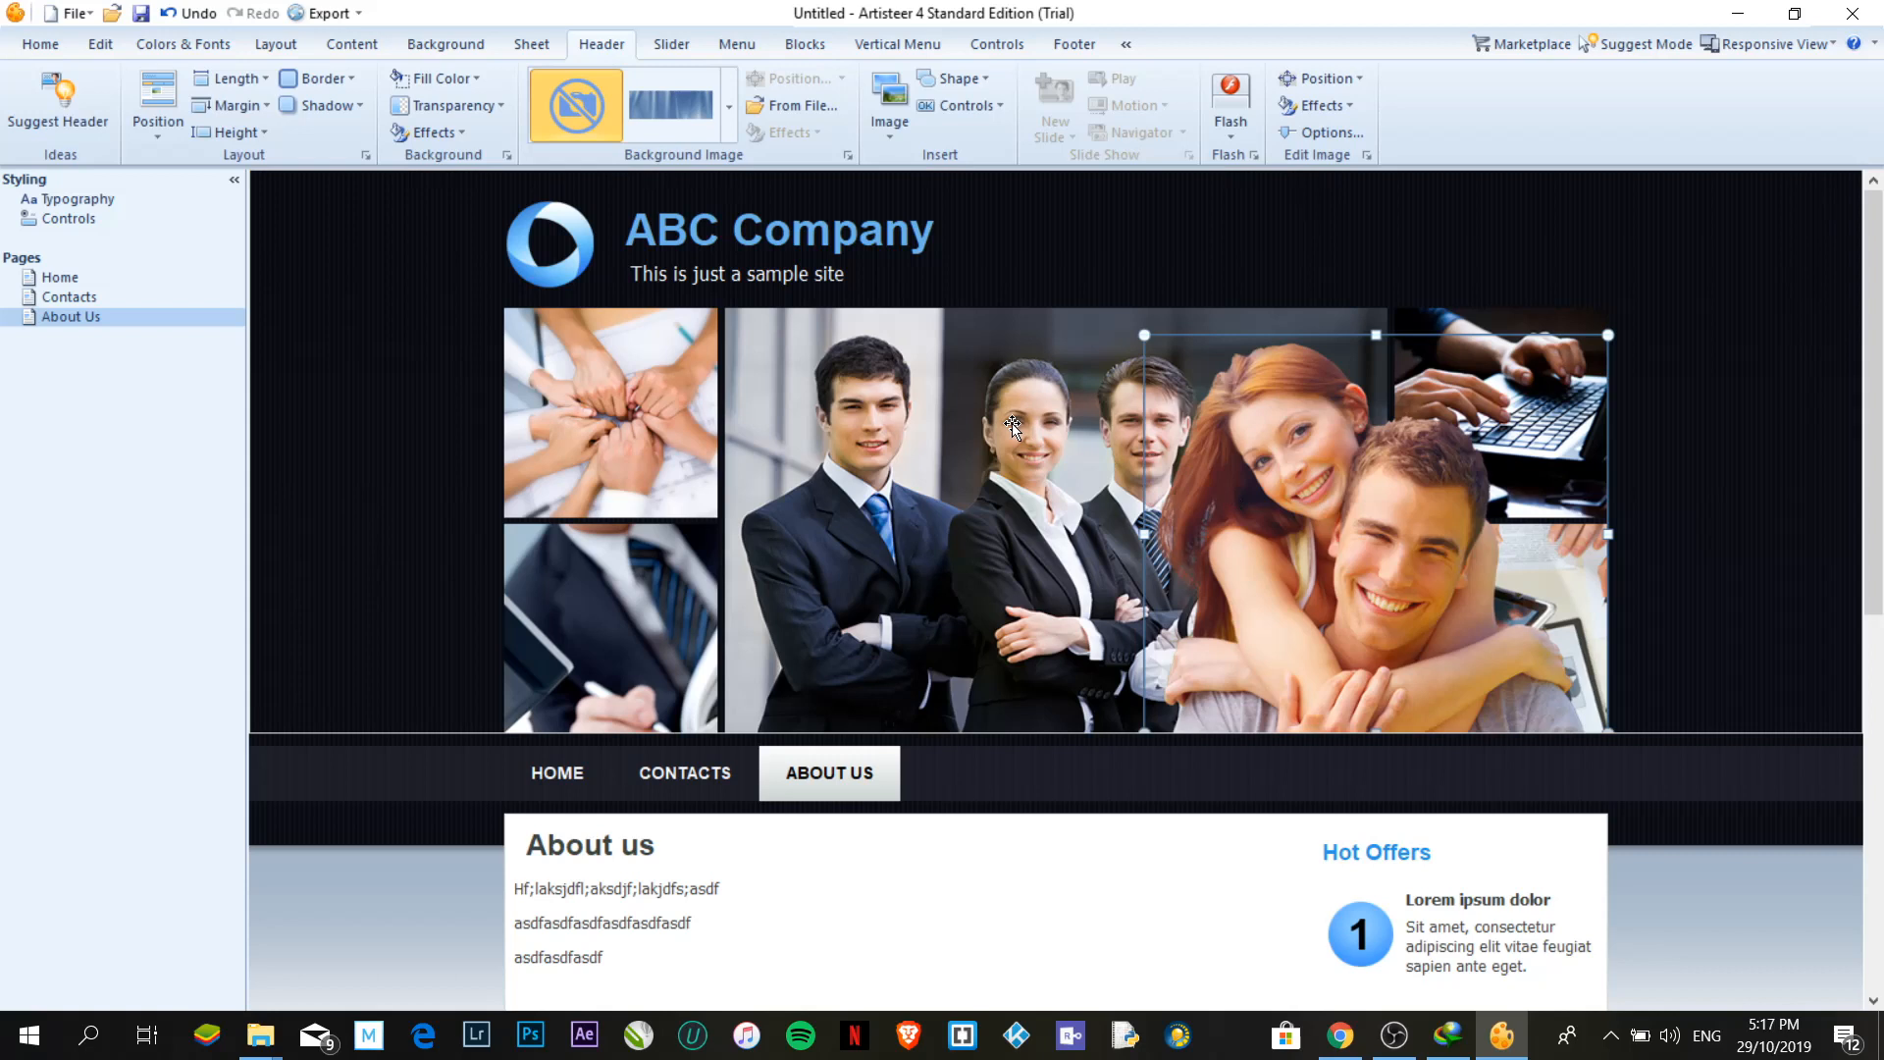
pyautogui.click(358, 15)
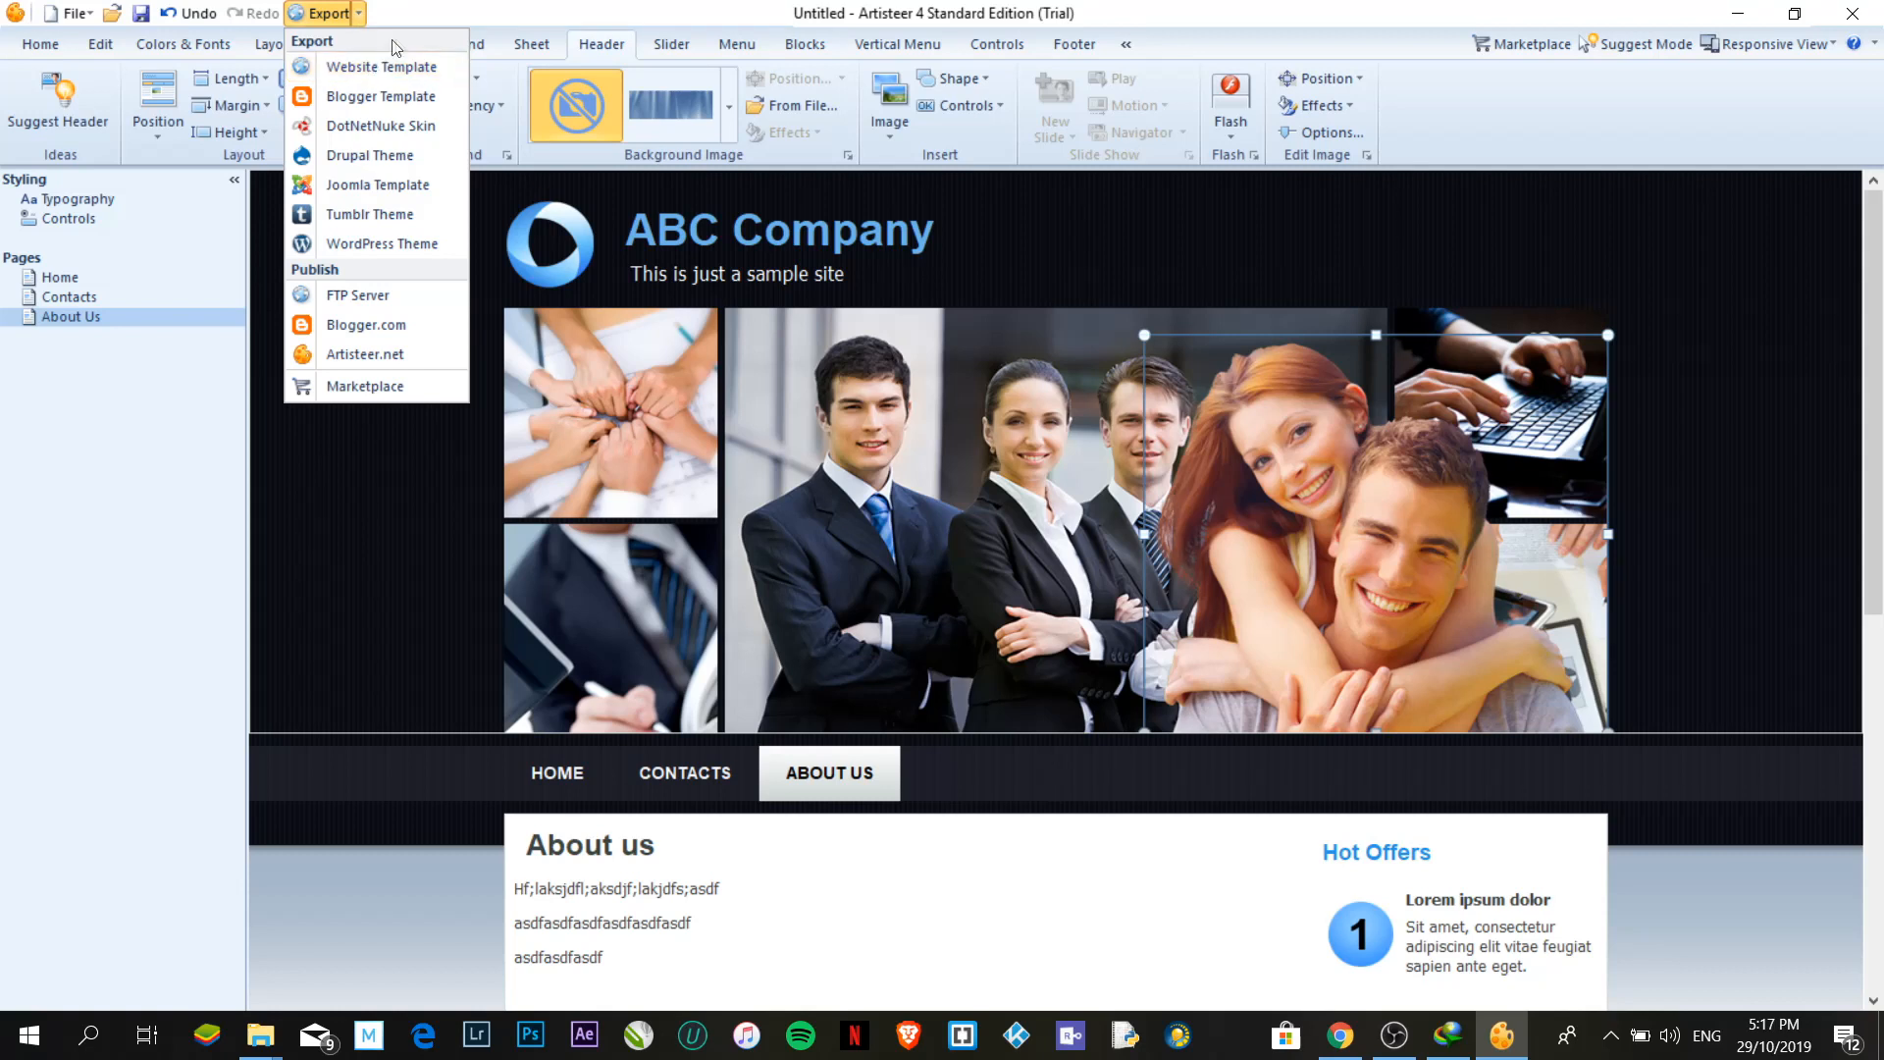
pyautogui.click(415, 15)
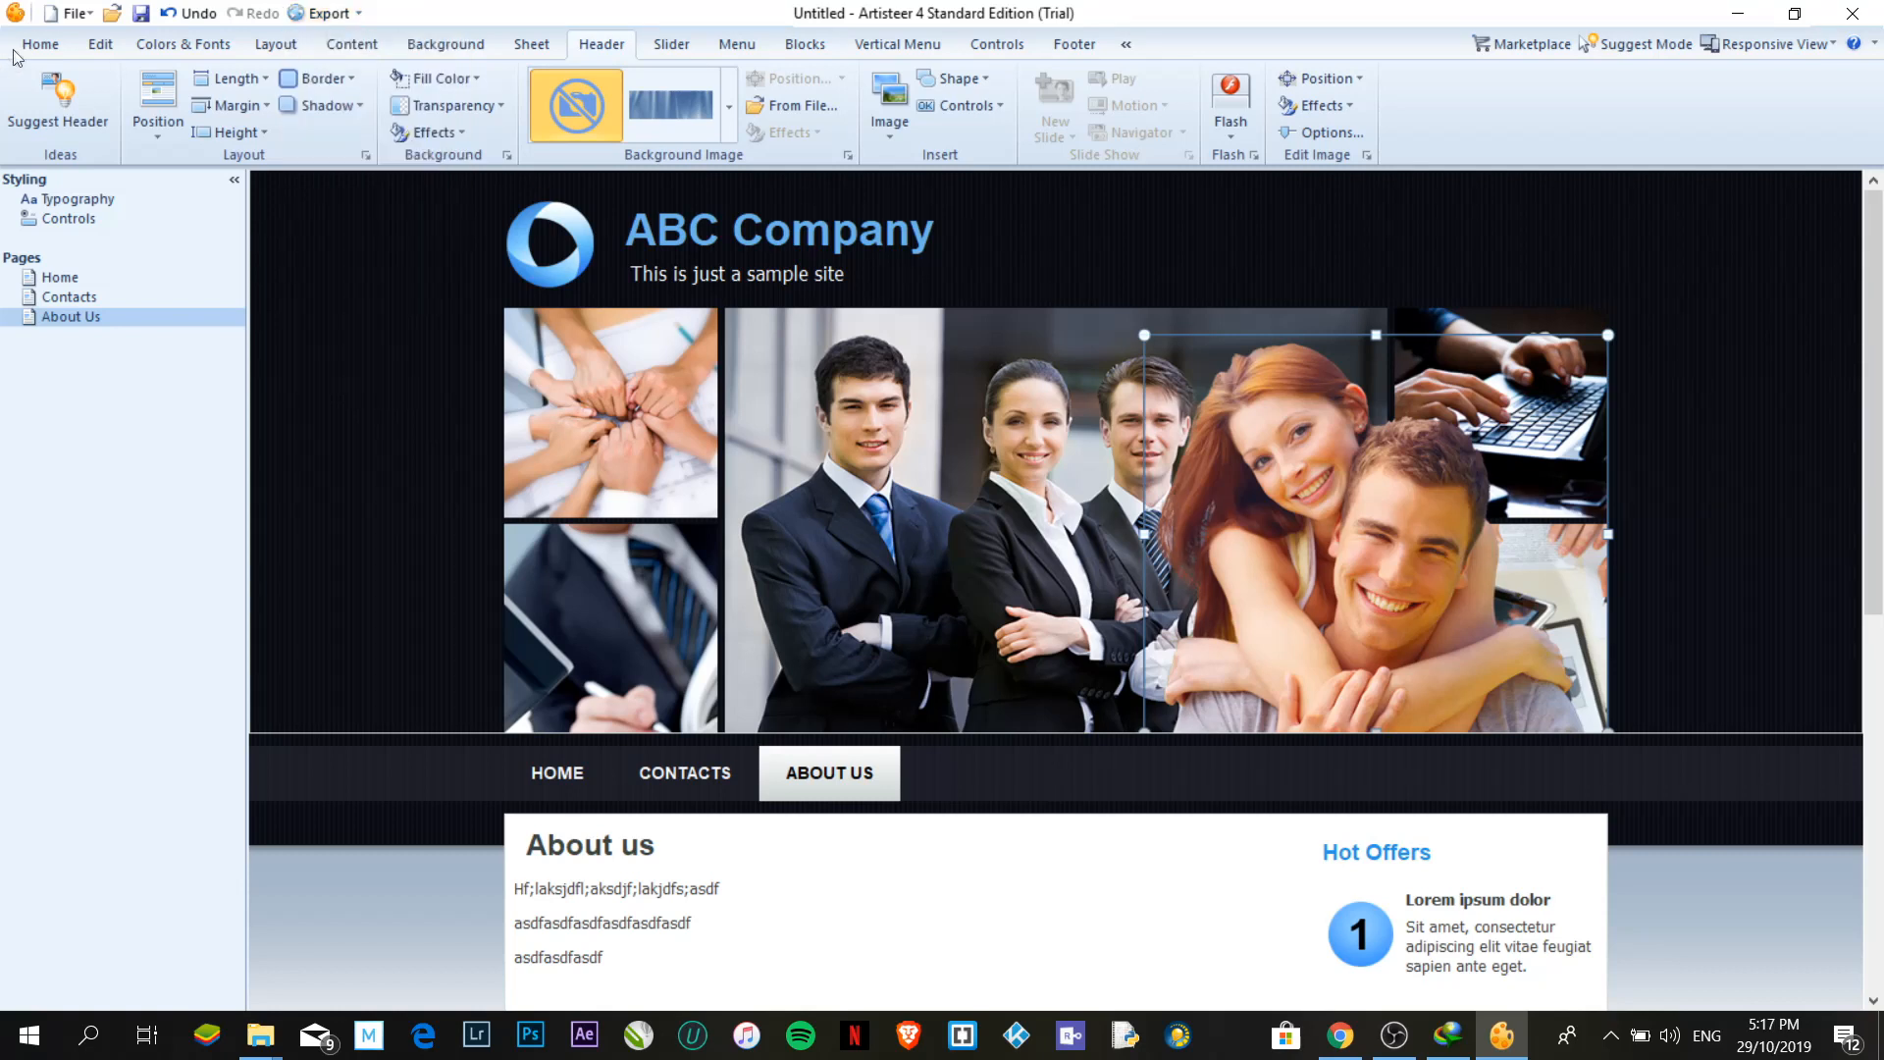
pyautogui.click(360, 15)
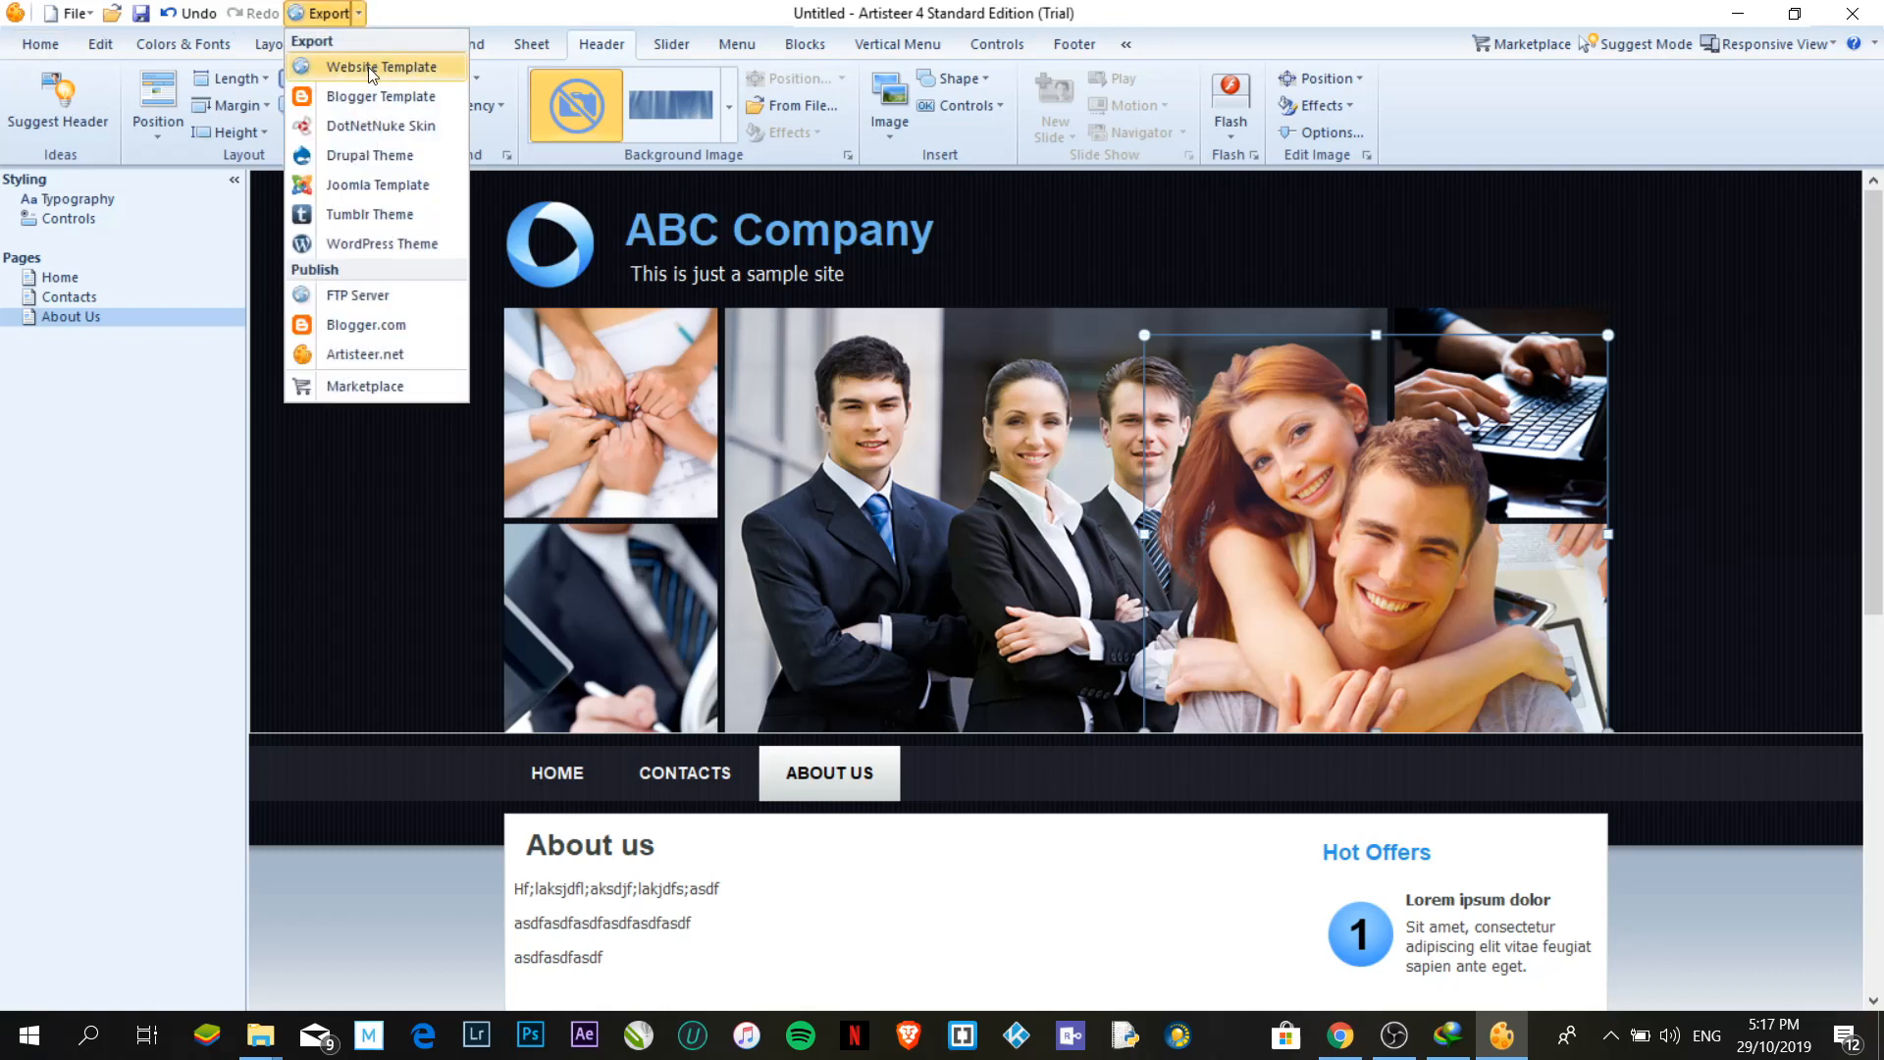
pyautogui.click(42, 54)
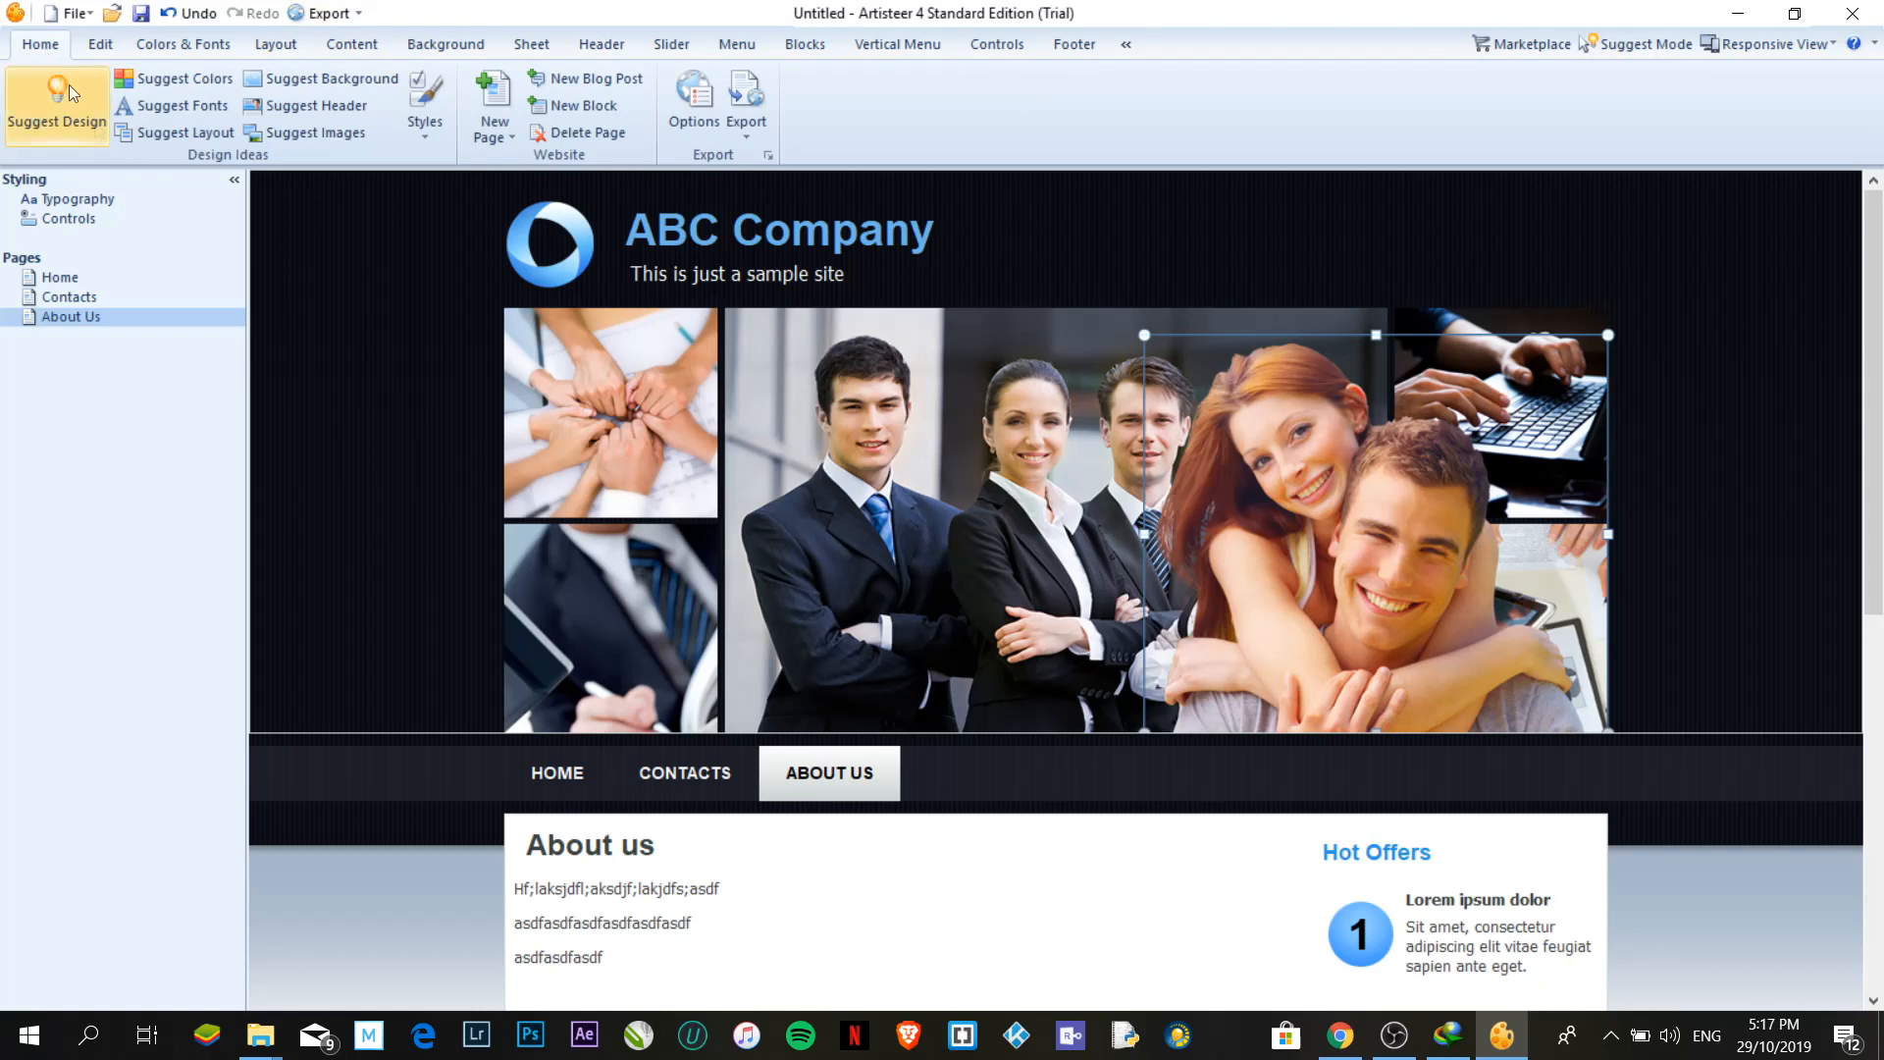
pyautogui.click(648, 426)
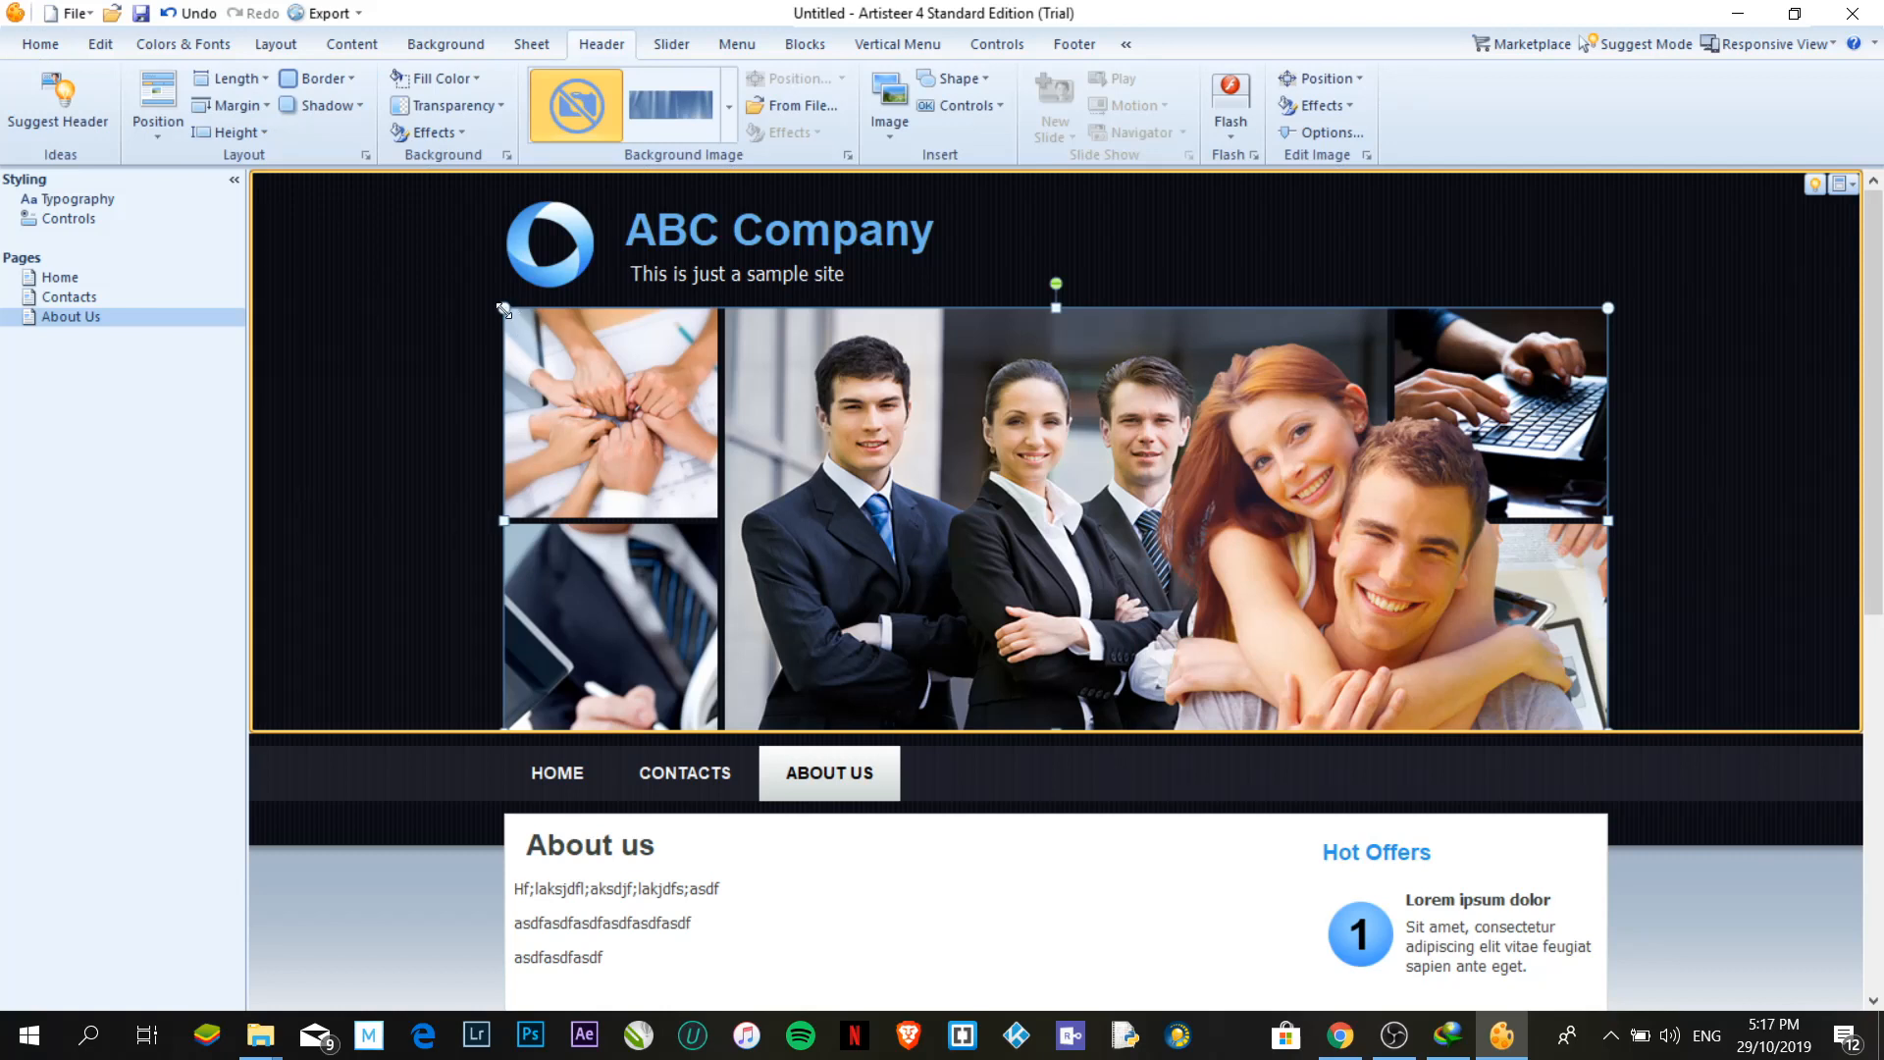
# Start exporting the site as a Website Template, with a new desktop folder named "My First Site" as the destination path
pyautogui.click(360, 14)
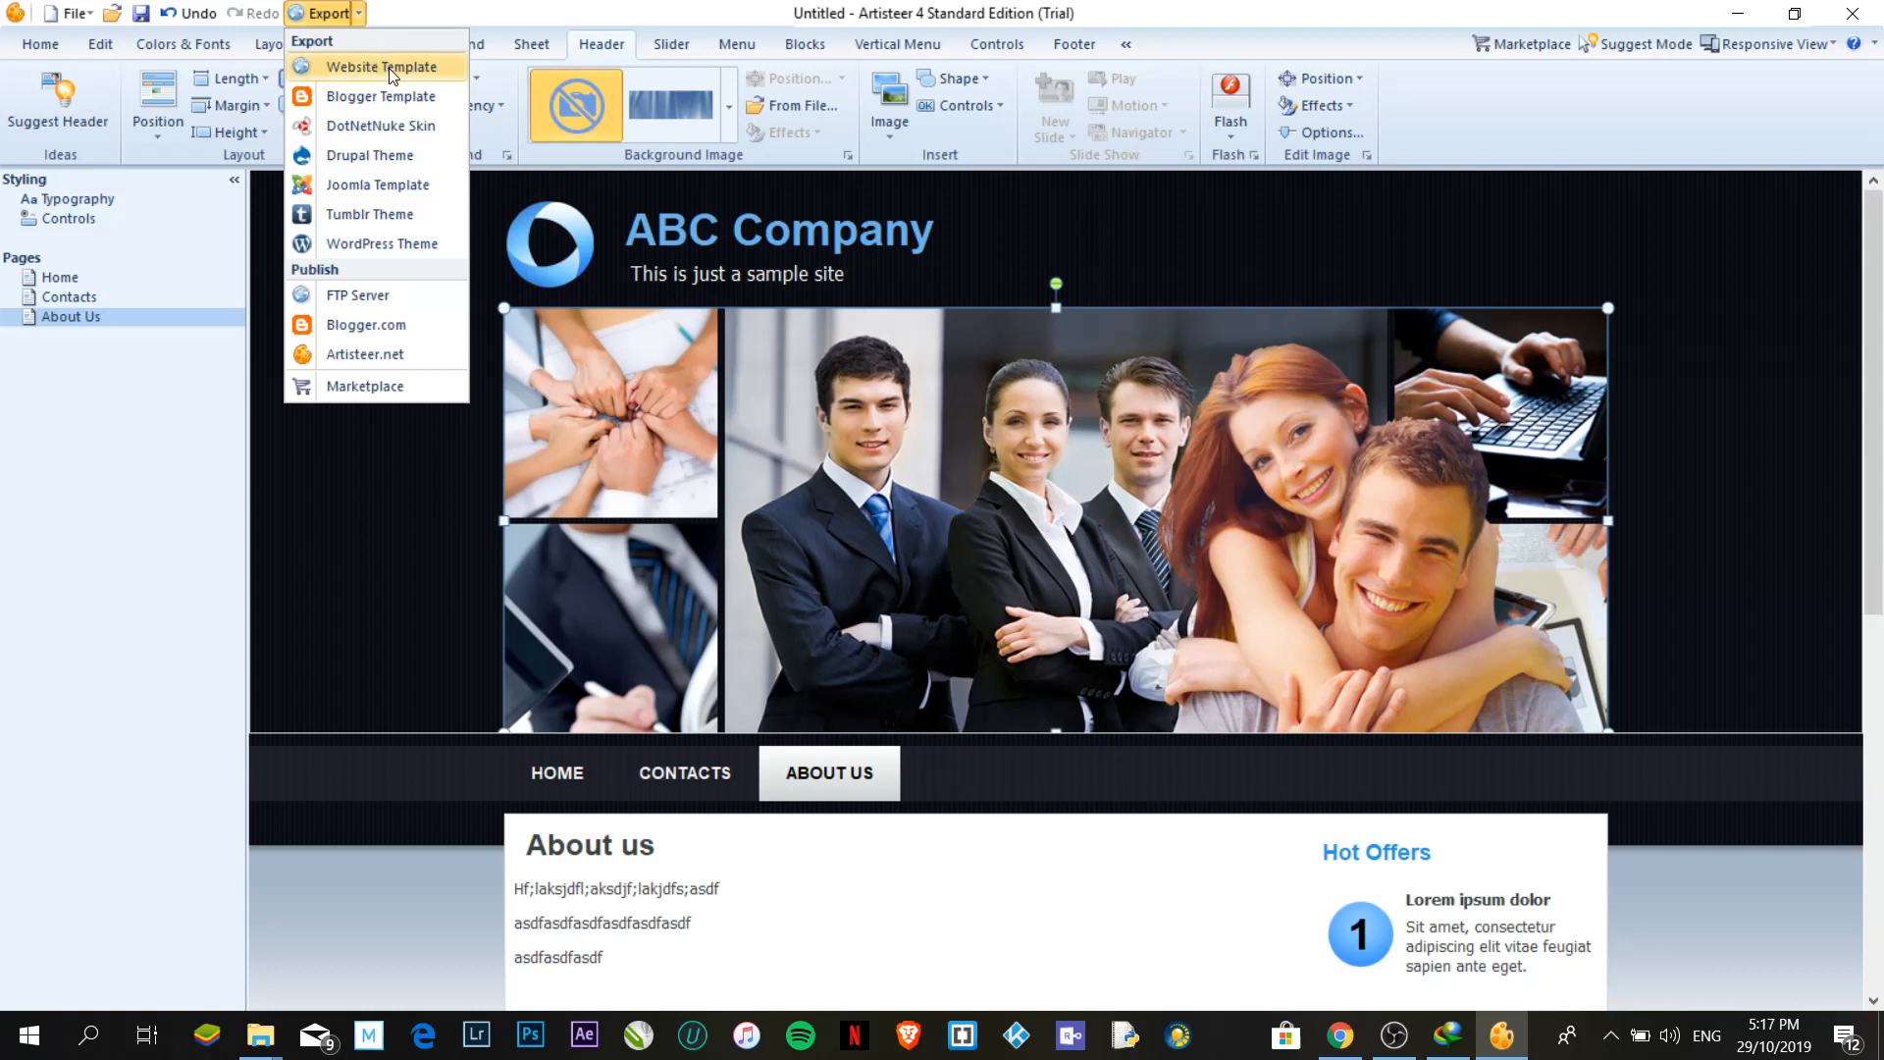
pyautogui.click(360, 16)
pyautogui.click(360, 14)
pyautogui.click(363, 66)
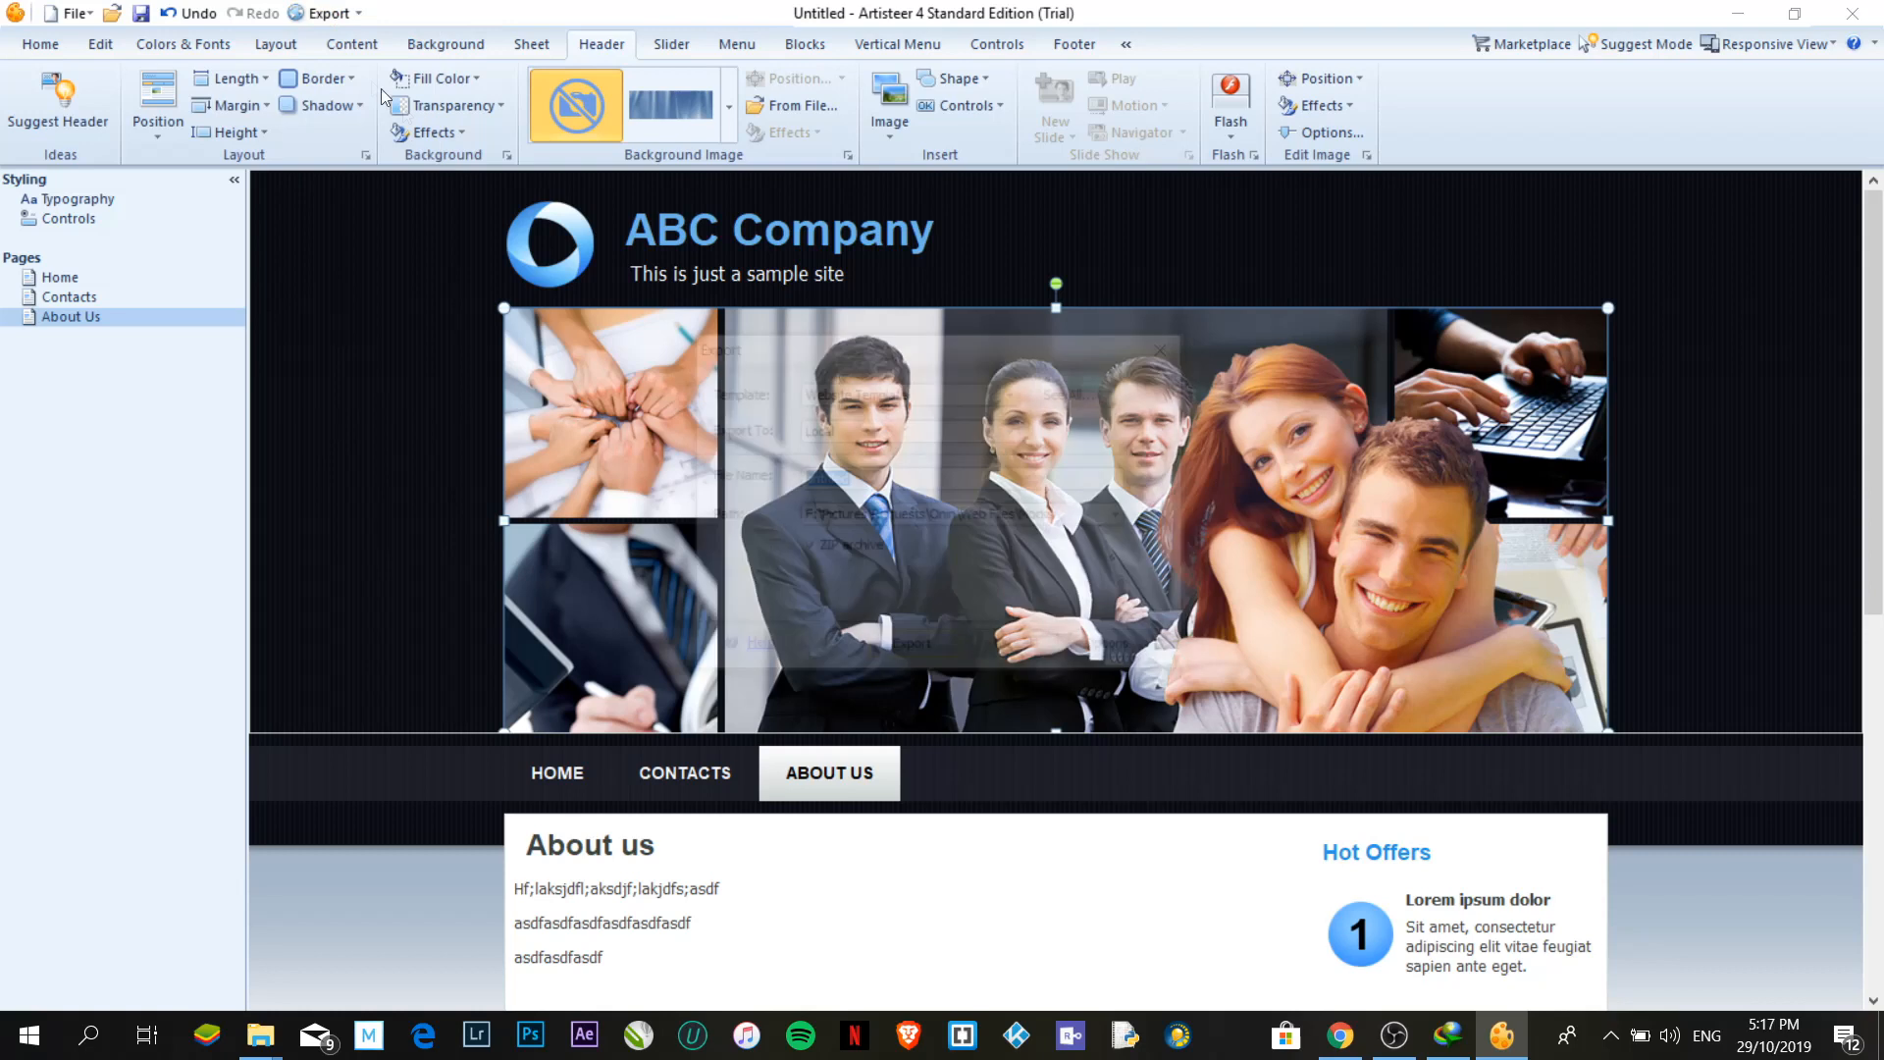
pyautogui.click(1158, 518)
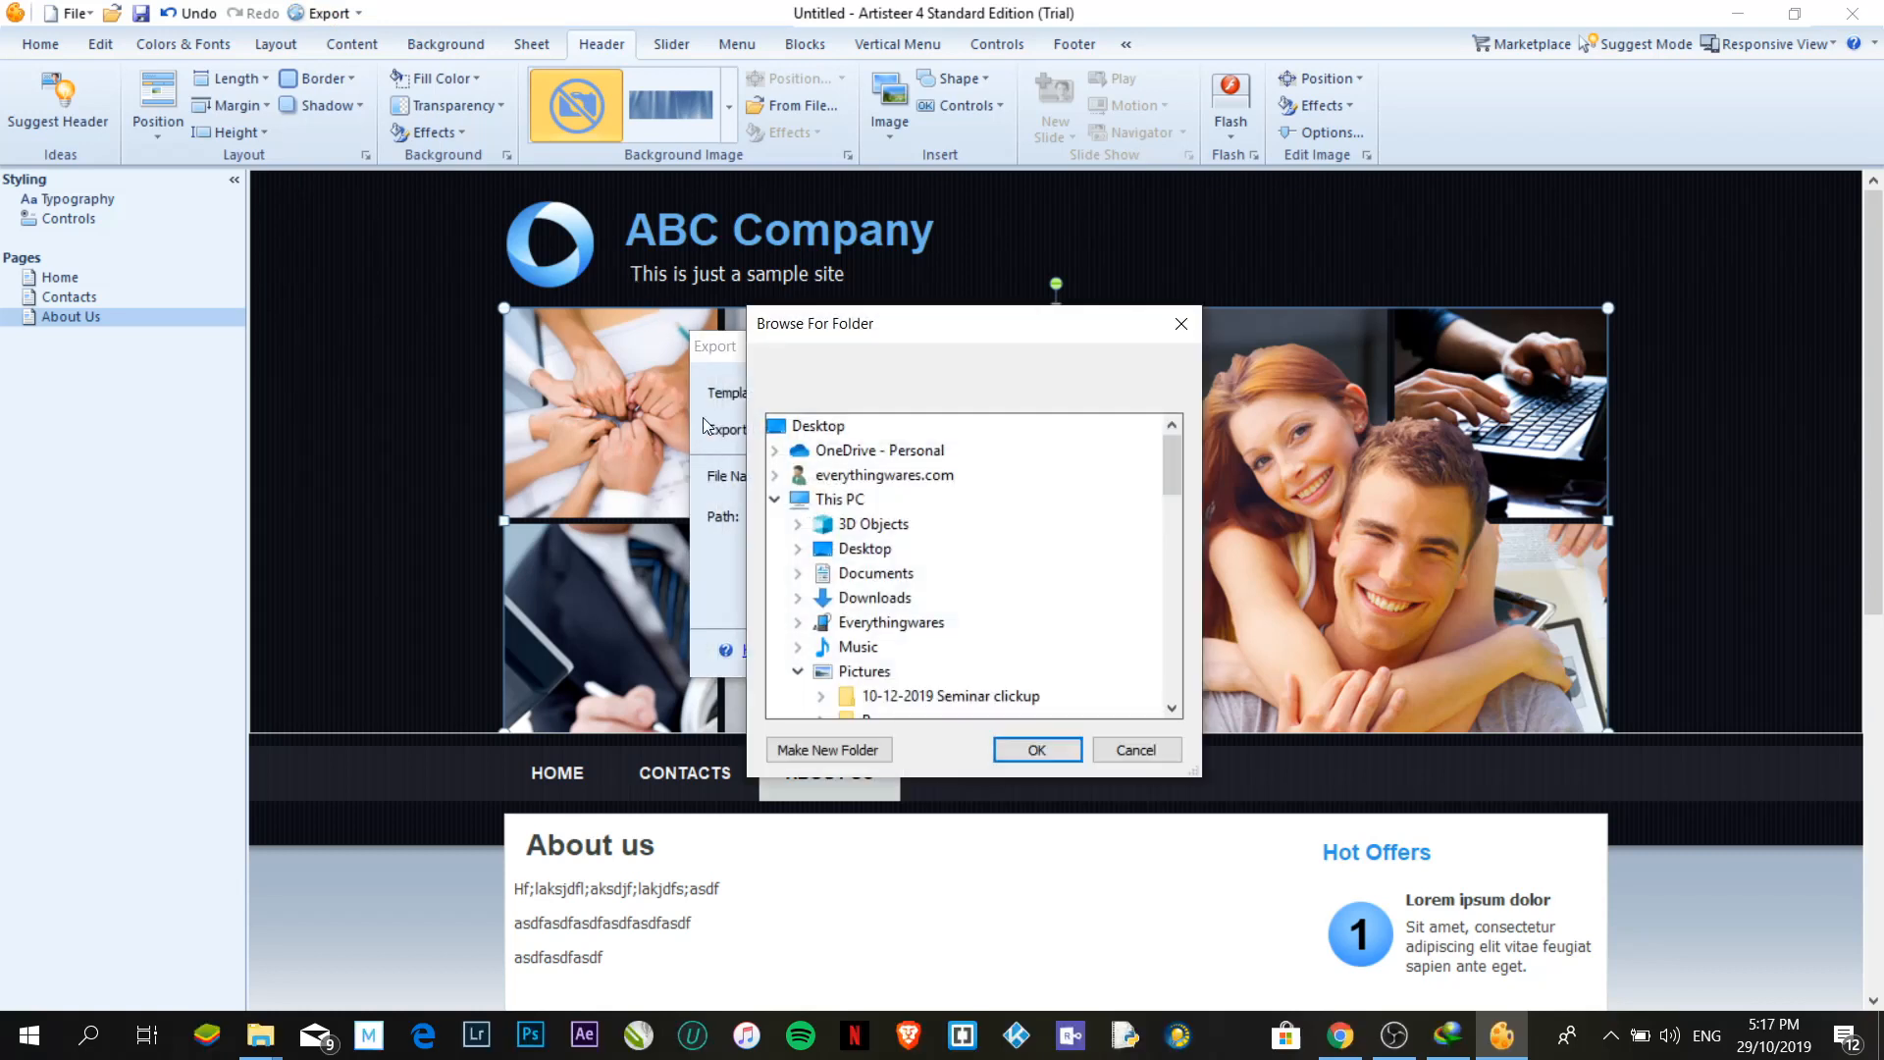
pyautogui.click(774, 498)
pyautogui.click(815, 430)
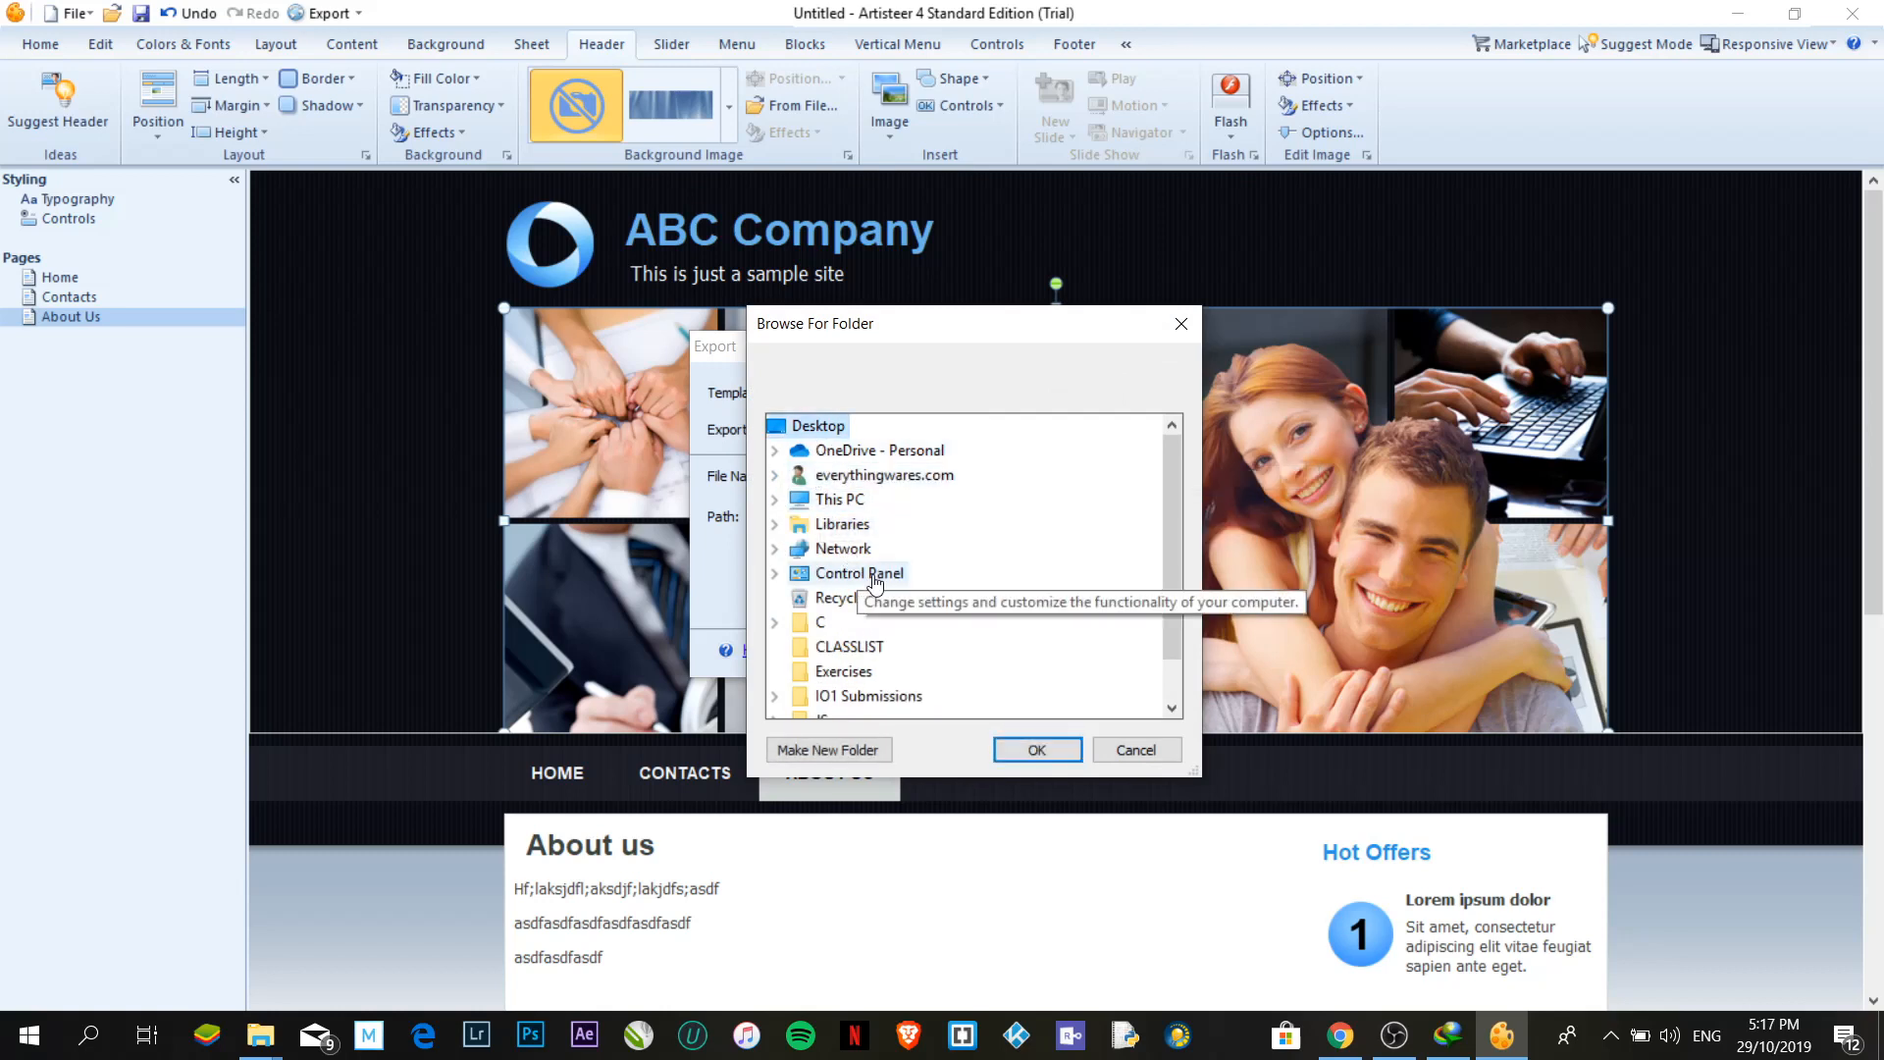
pyautogui.click(849, 754)
pyautogui.write('My First Site')
pyautogui.press('Return')
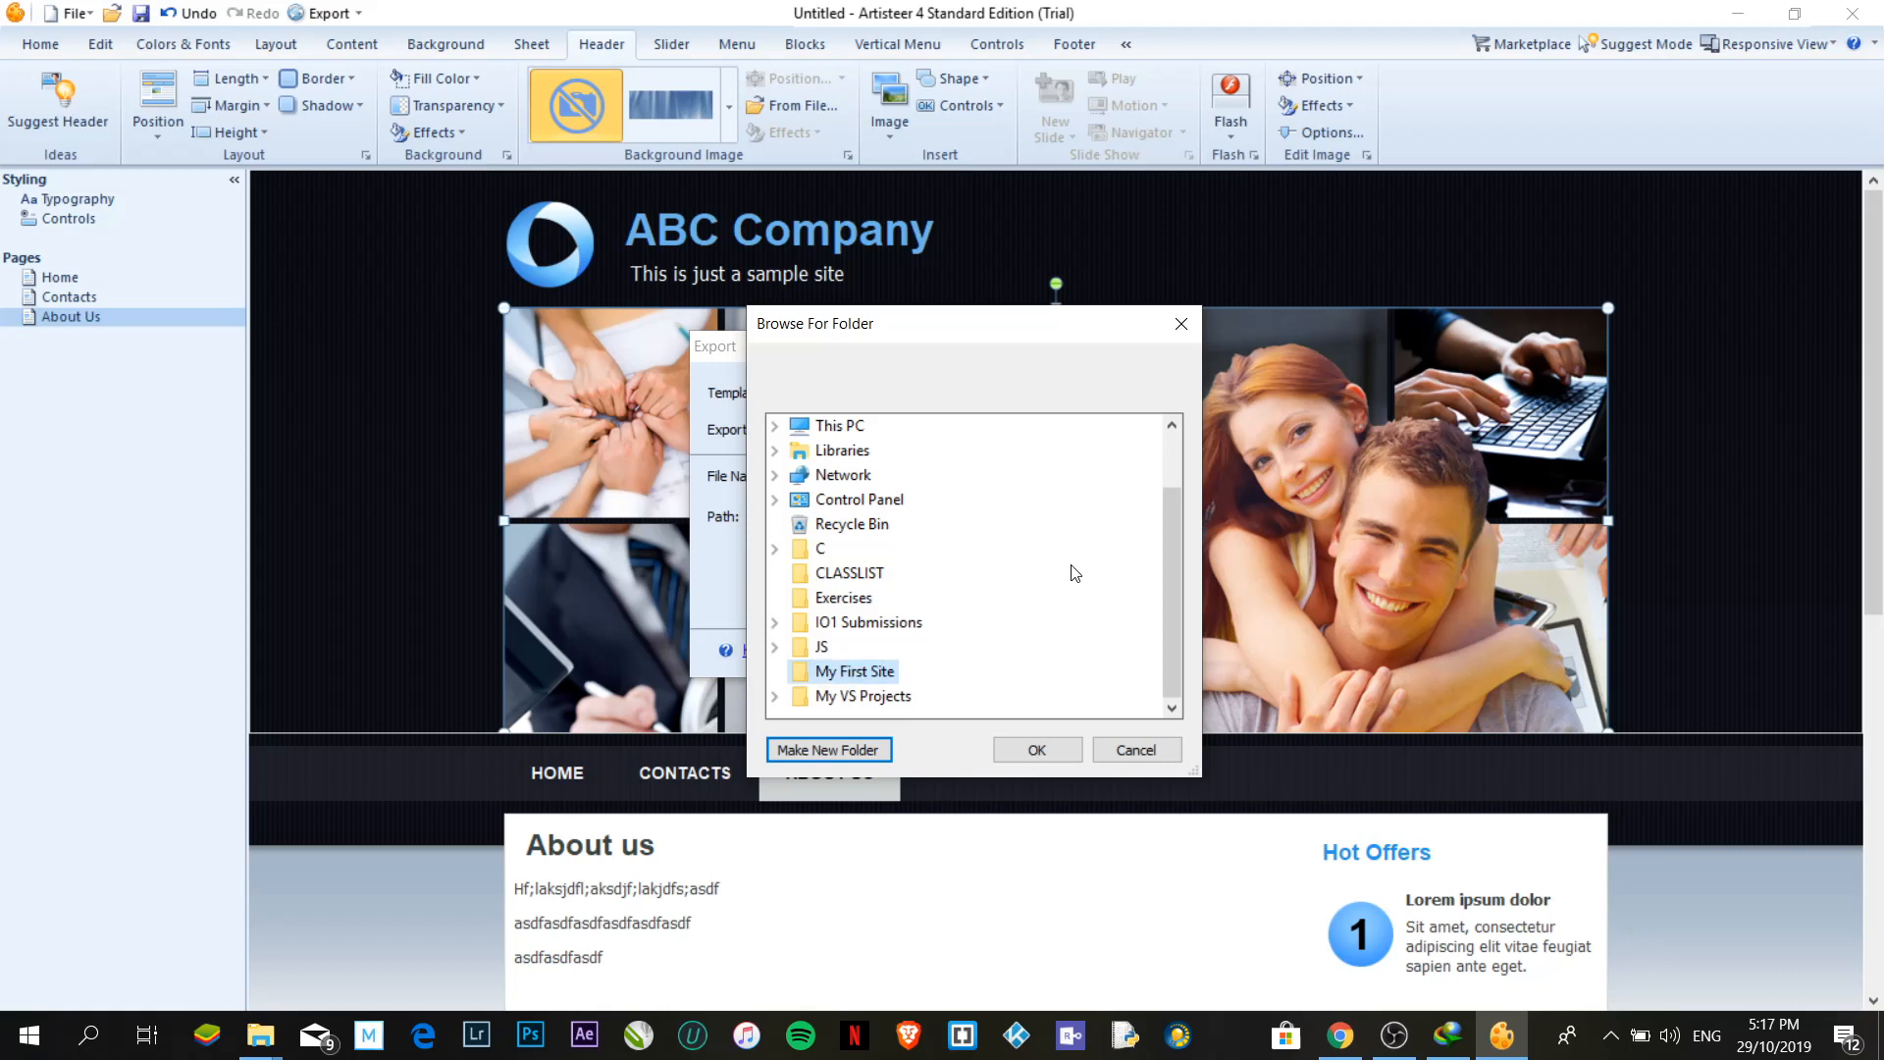
pyautogui.click(1049, 750)
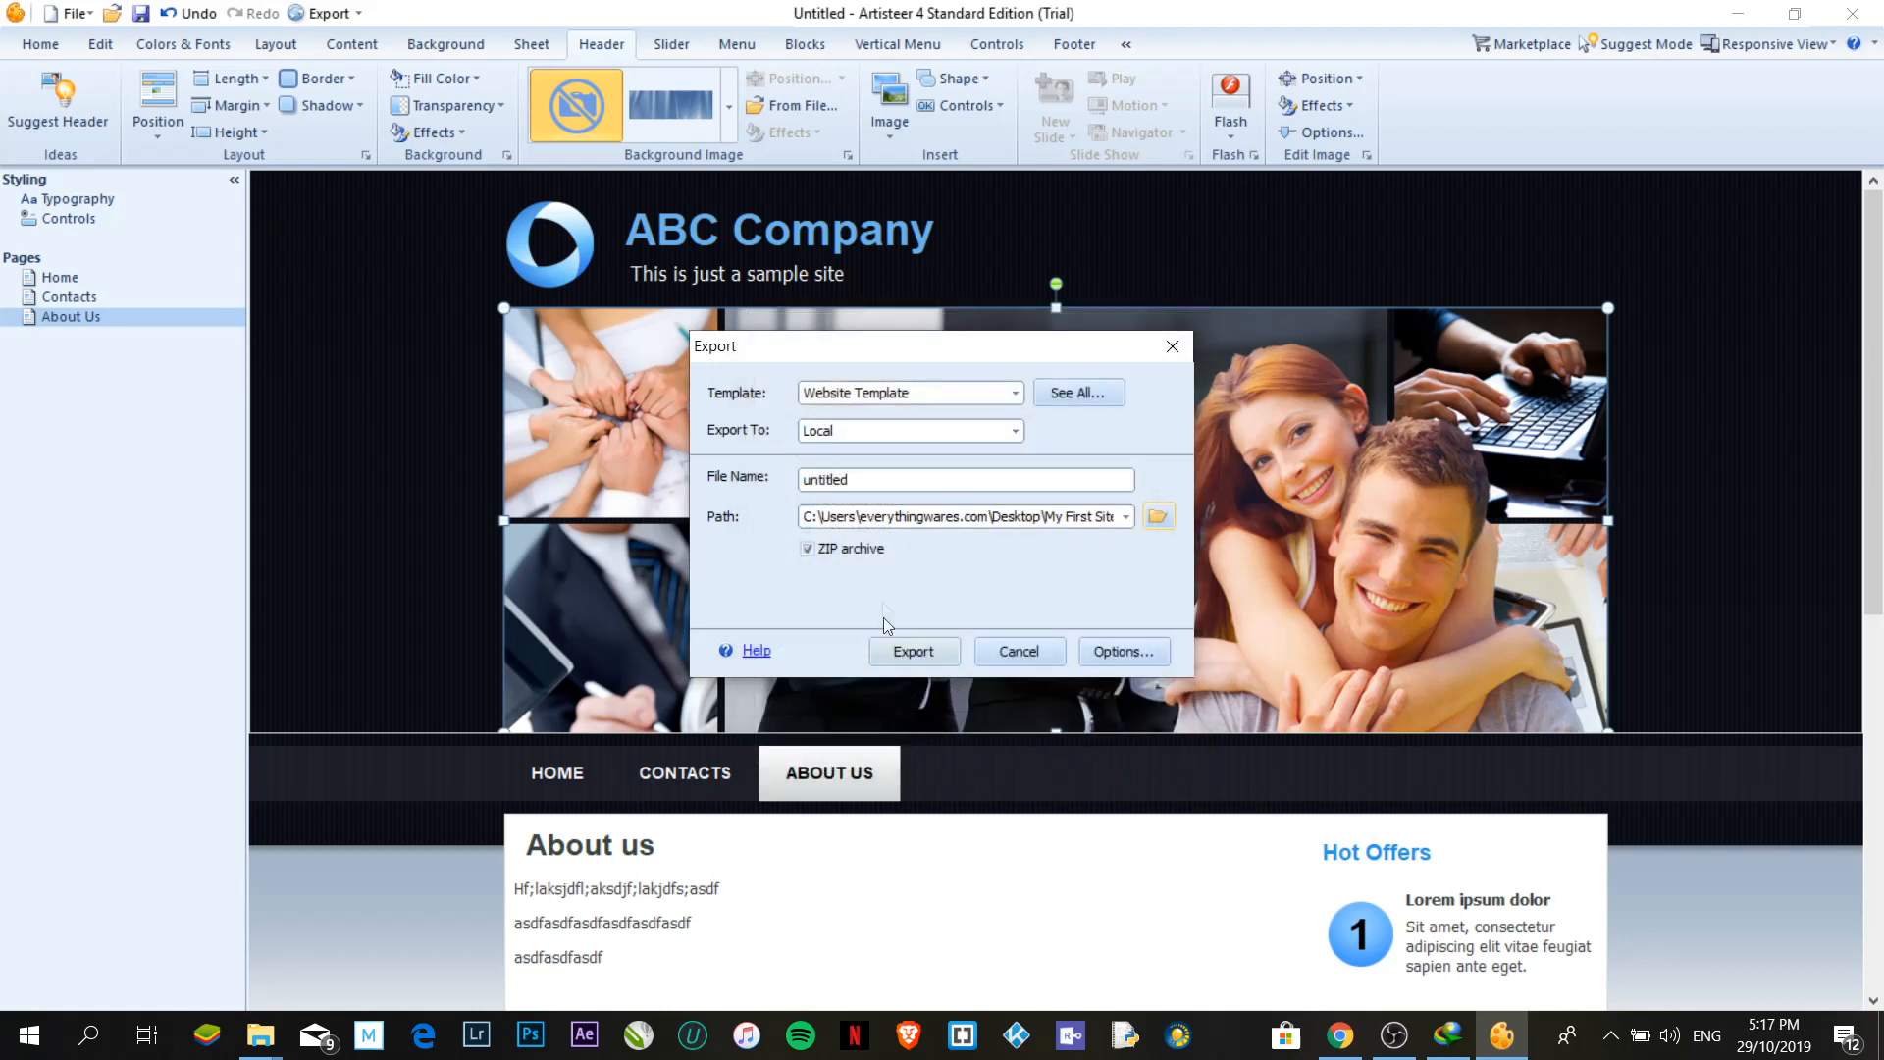
# Name the export file "FirstSite" and export it as a ZIP archive
pyautogui.moveTo(954, 479); pyautogui.dragTo(668, 479)
pyautogui.write('FirstS')
pyautogui.click(914, 652)
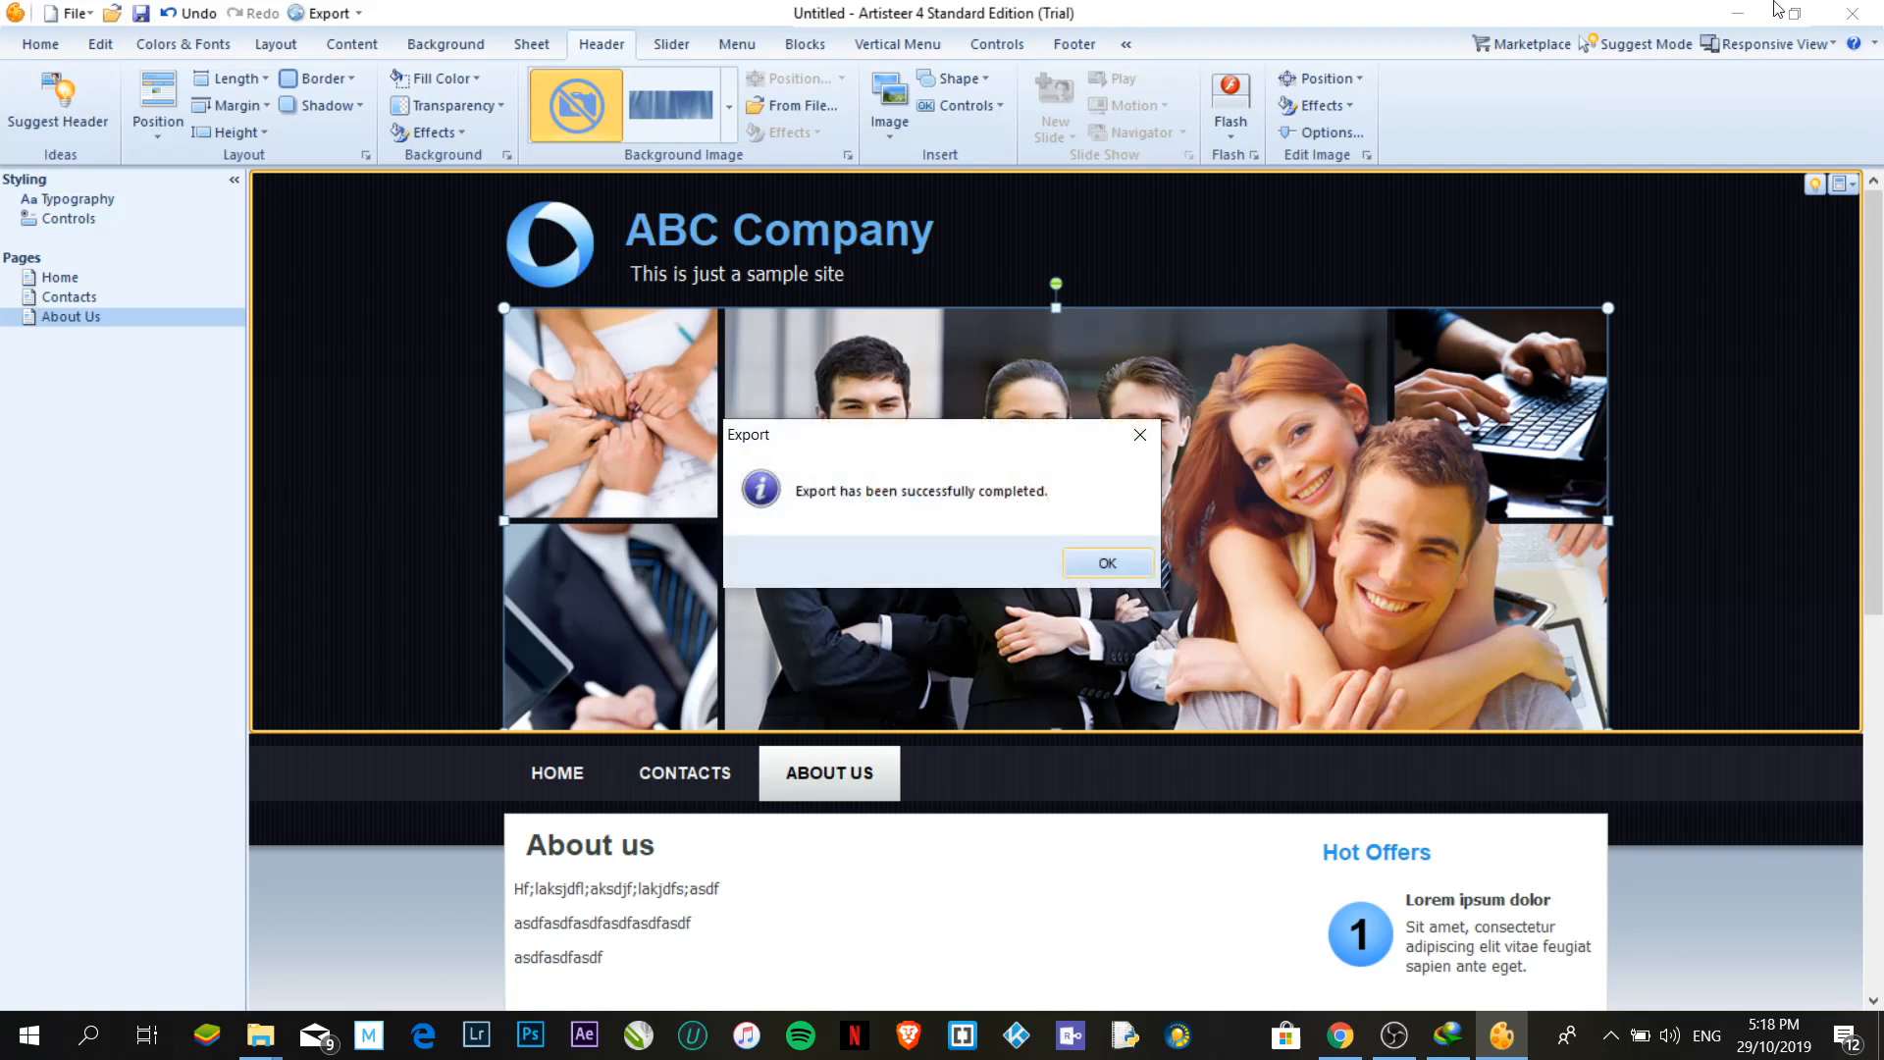
pyautogui.click(1106, 564)
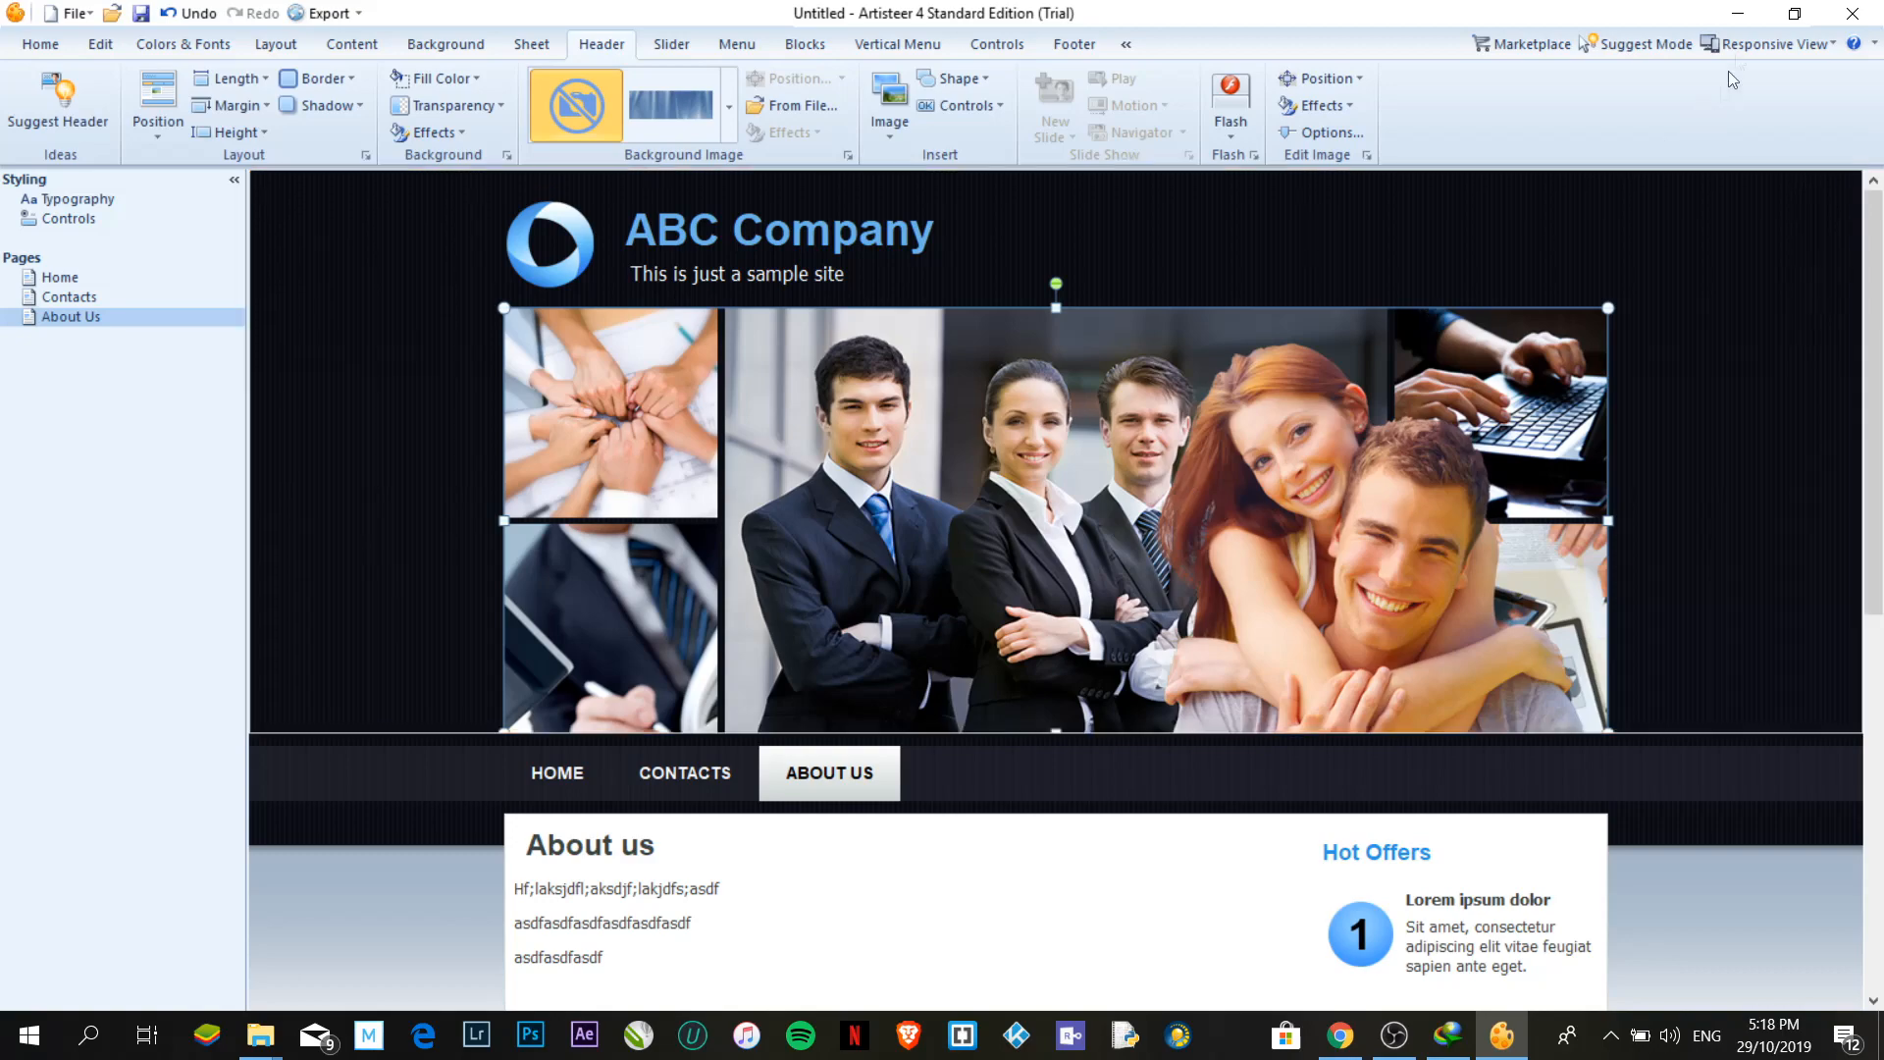
# Switch to the desktop's My First Site folder and extract FirstSite.zip directly into it
pyautogui.click(1756, 20)
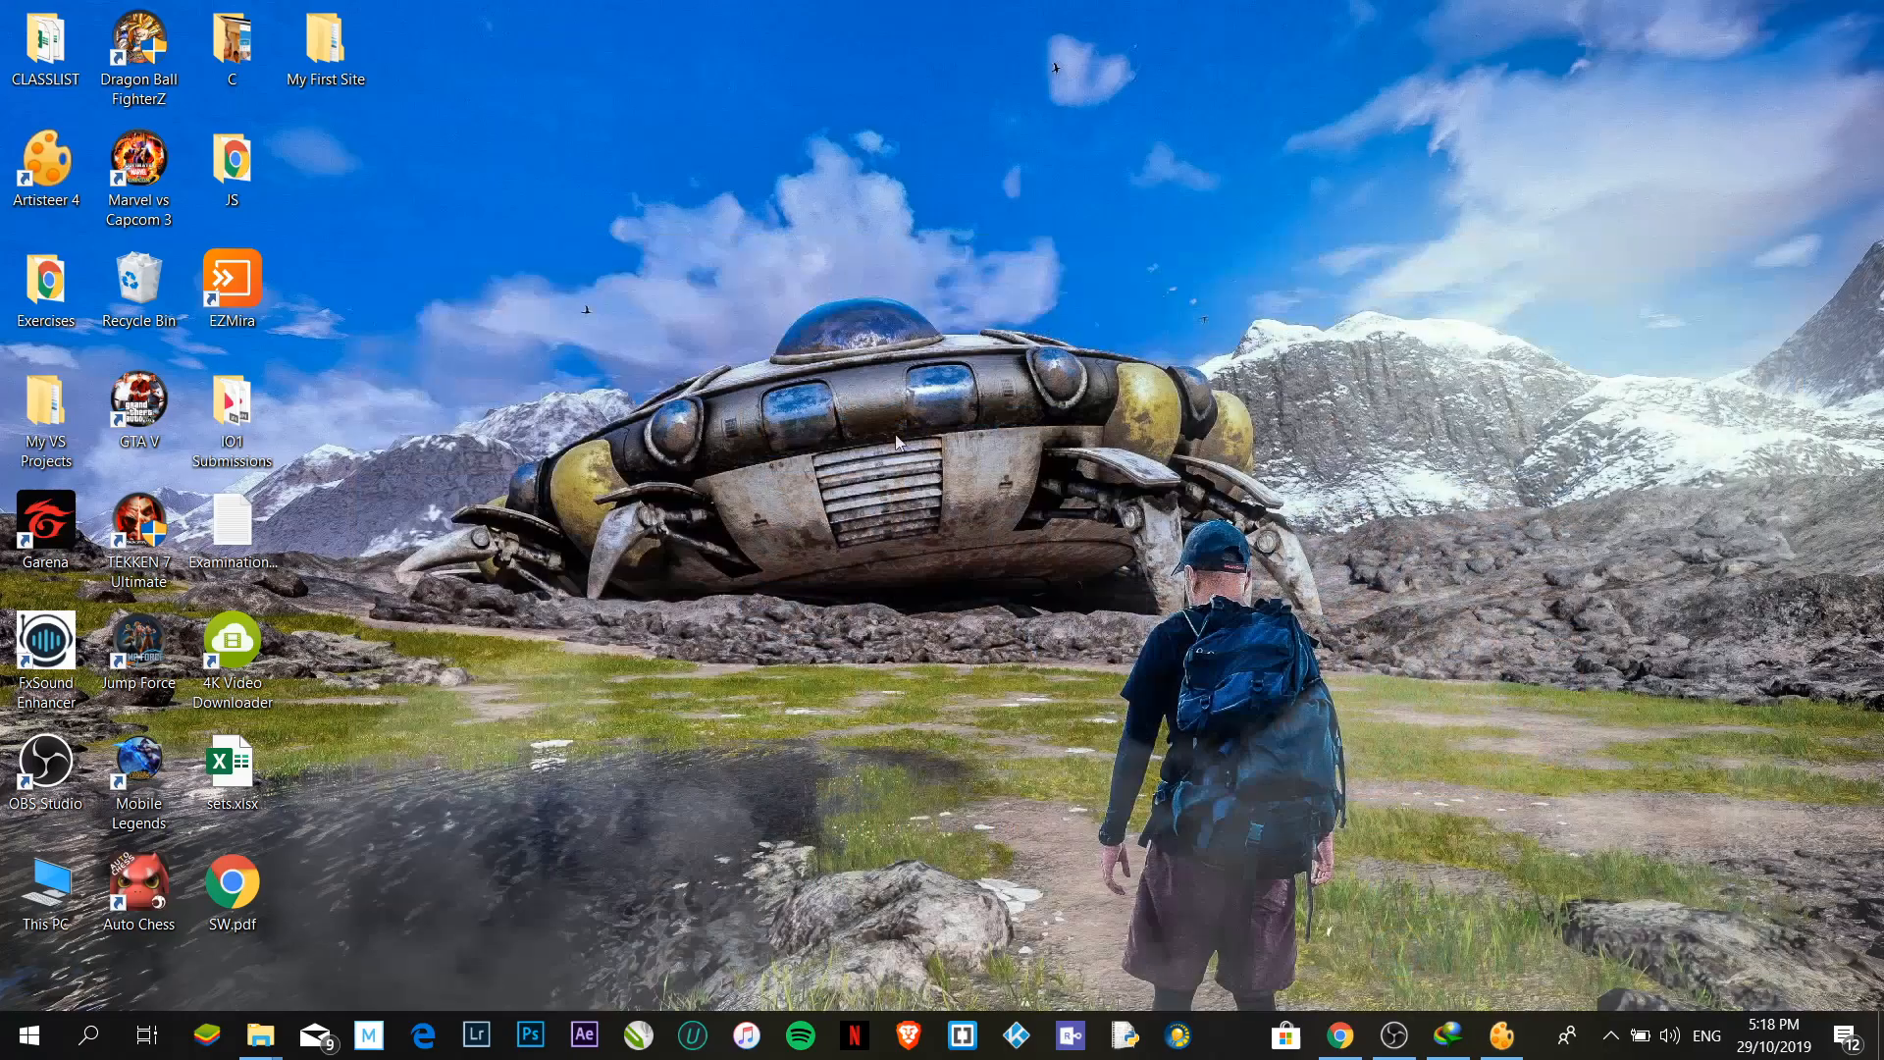
pyautogui.doubleClick(327, 49)
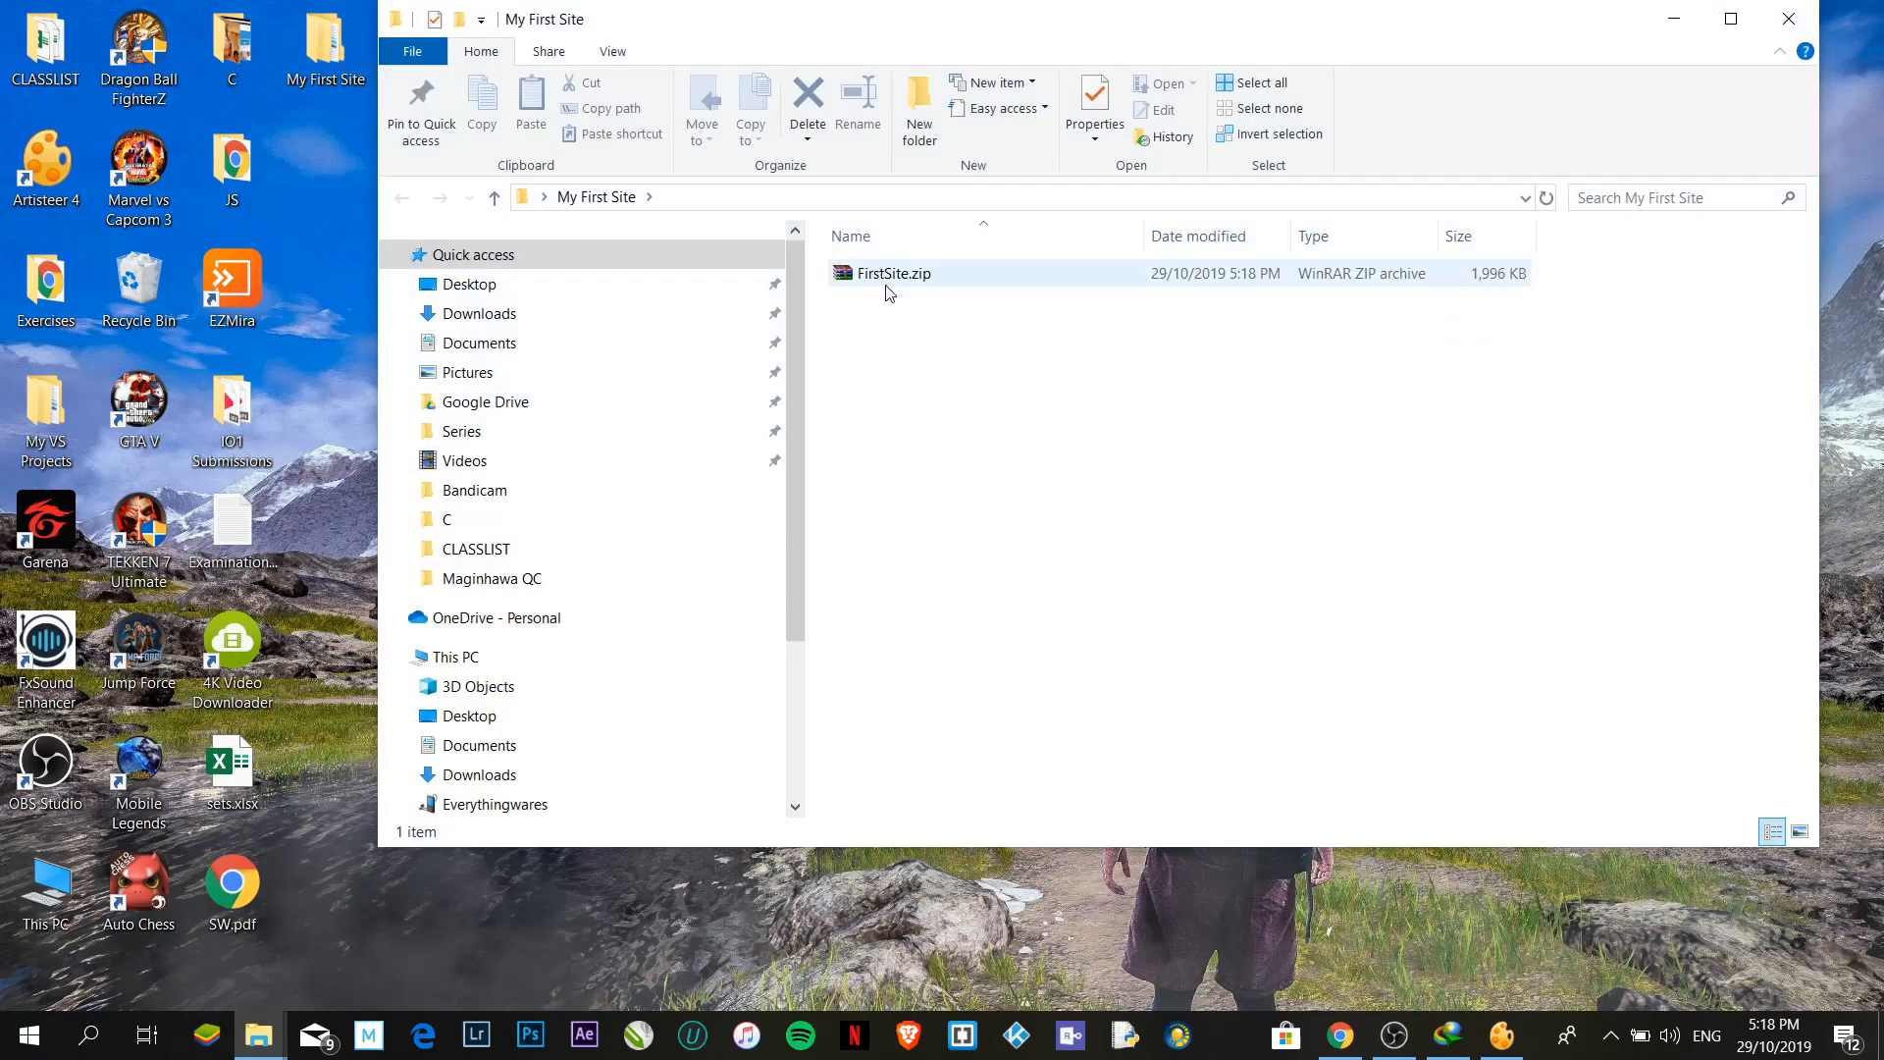
pyautogui.click(889, 281)
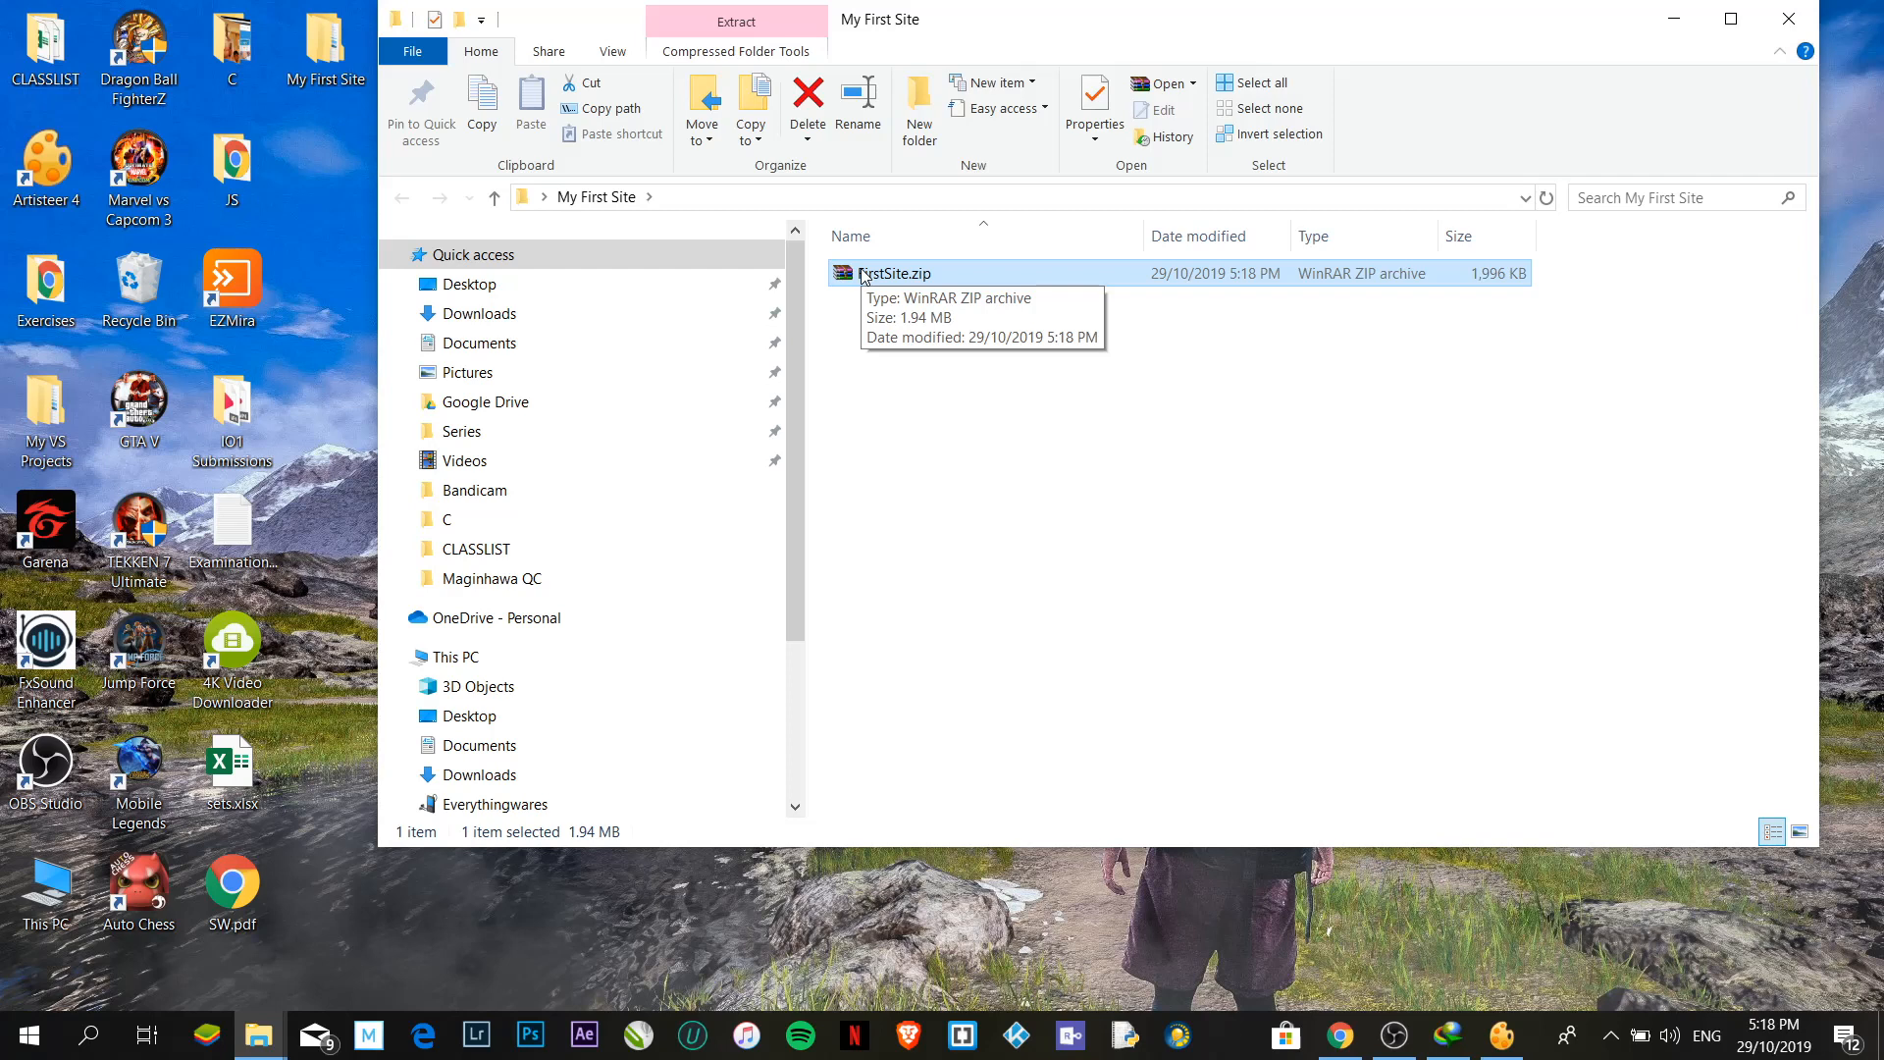
pyautogui.rightClick(862, 274)
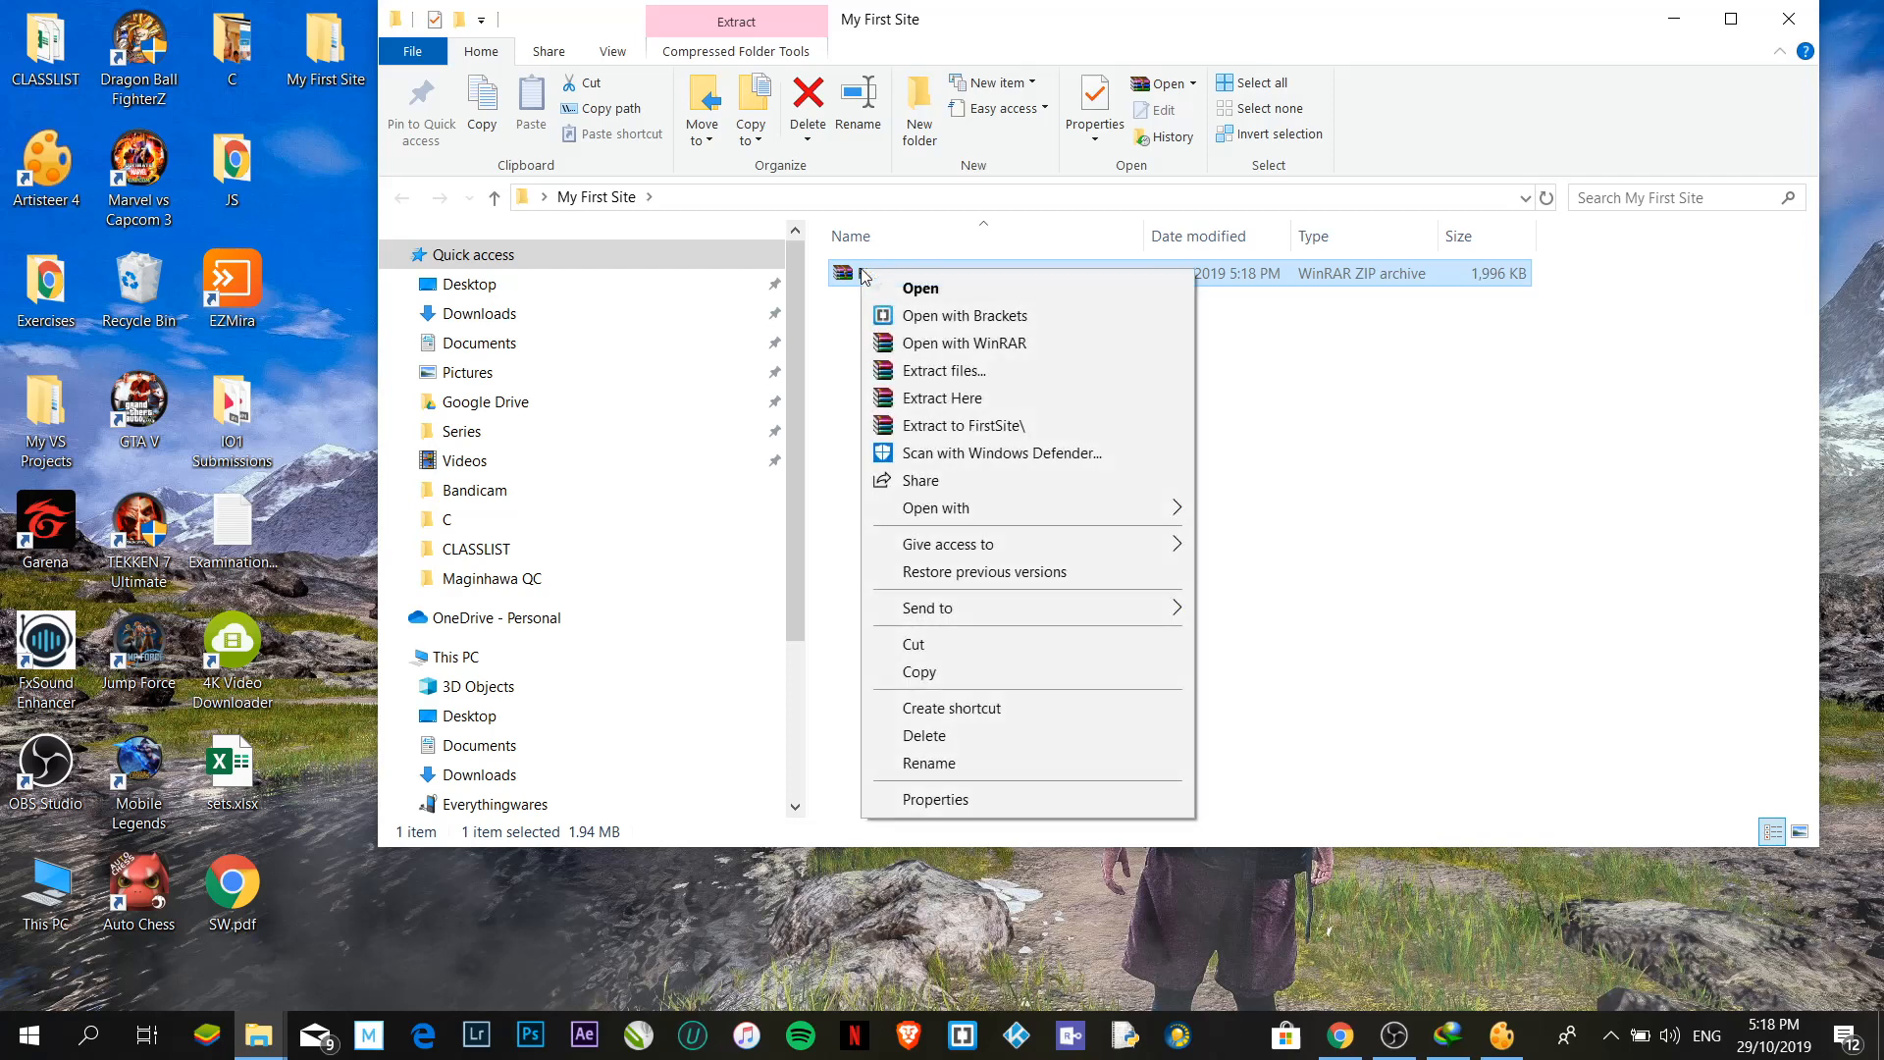
pyautogui.click(984, 399)
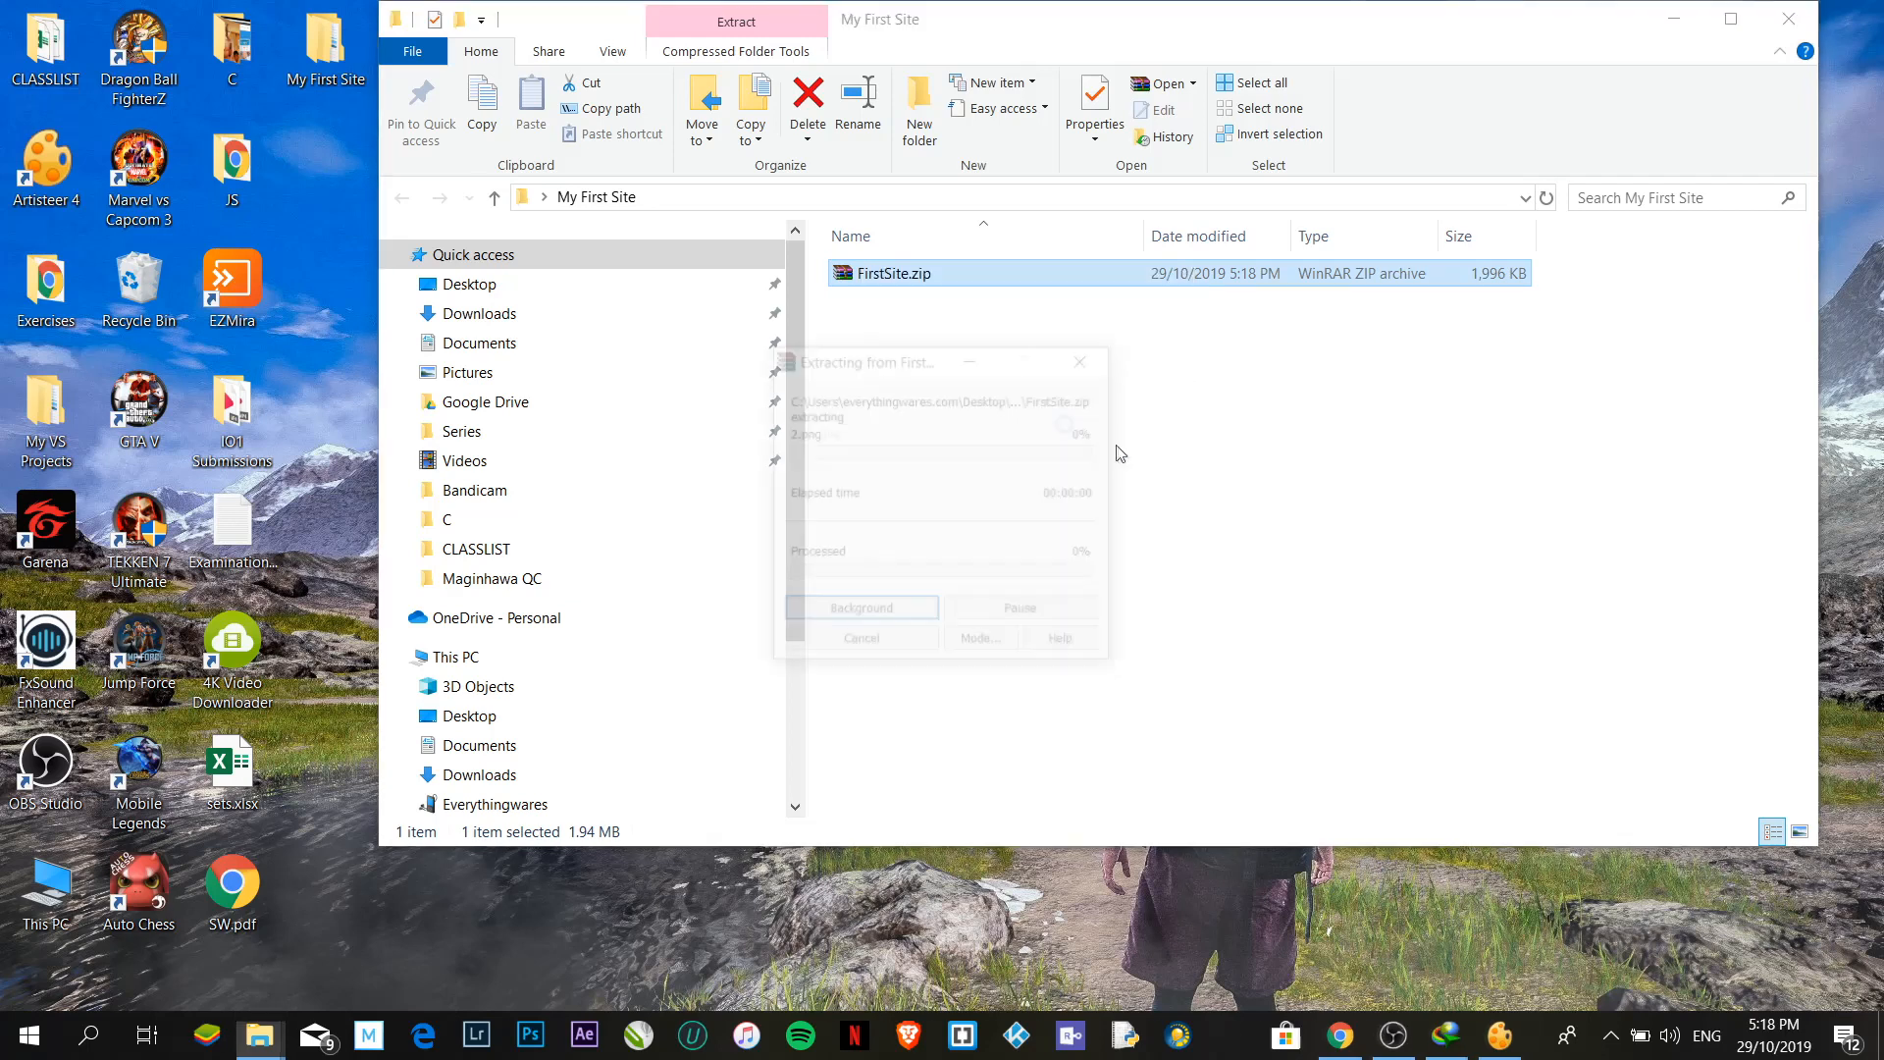
pyautogui.click(1231, 481)
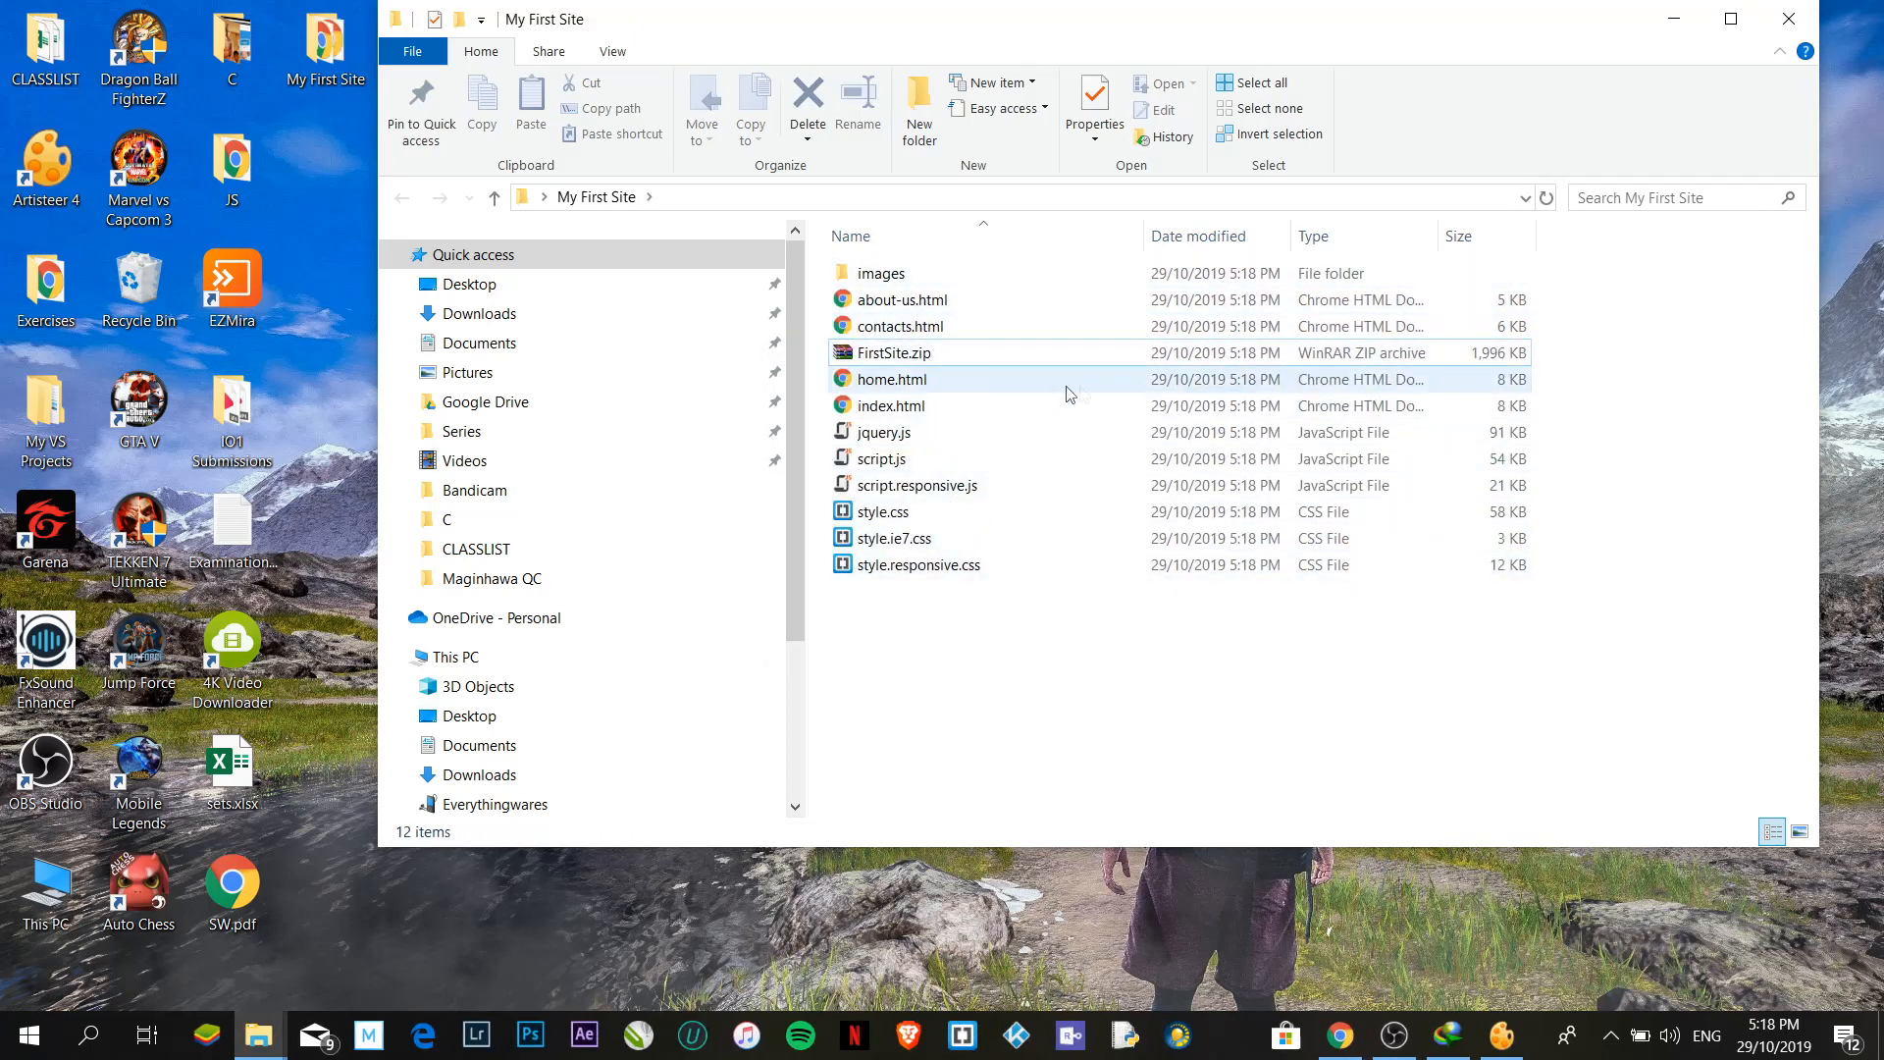
# Delete the FirstSite.zip archive from the My First Site folder
pyautogui.moveTo(1369, 689); pyautogui.dragTo(941, 358)
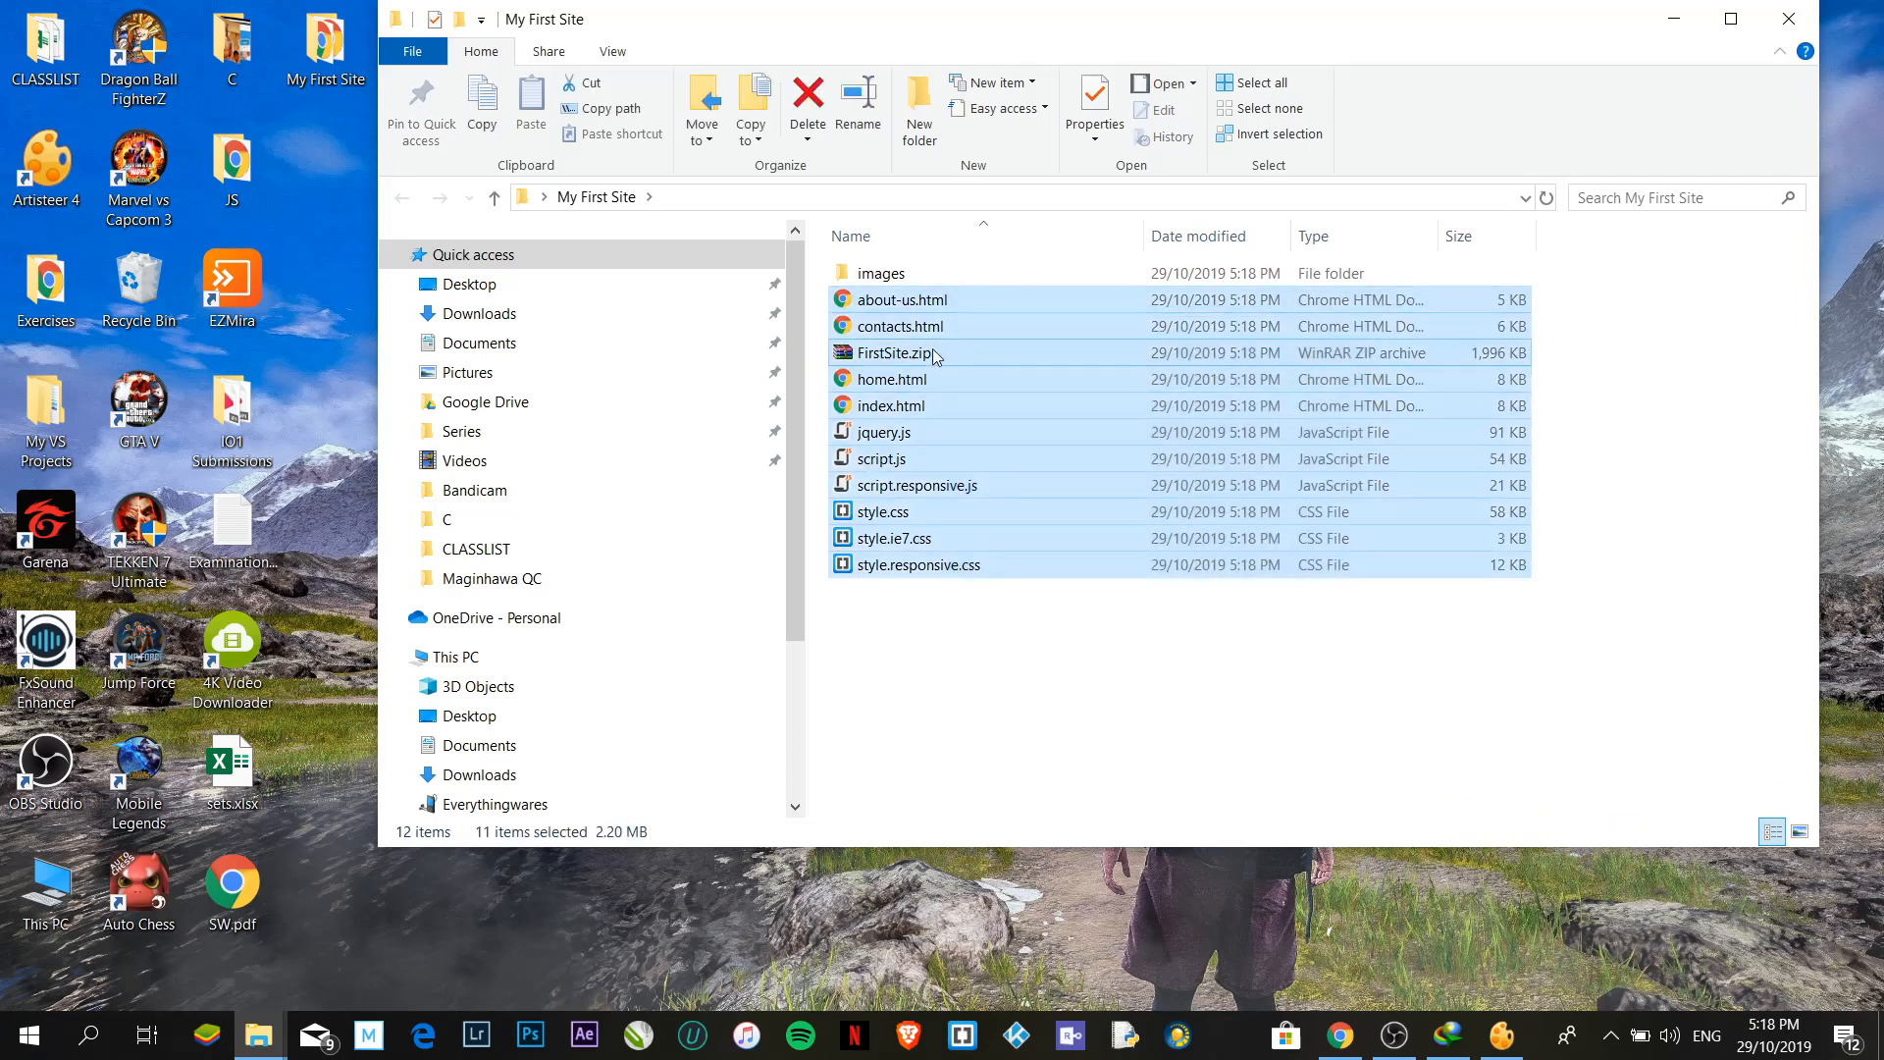
pyautogui.click(940, 357)
pyautogui.click(988, 363)
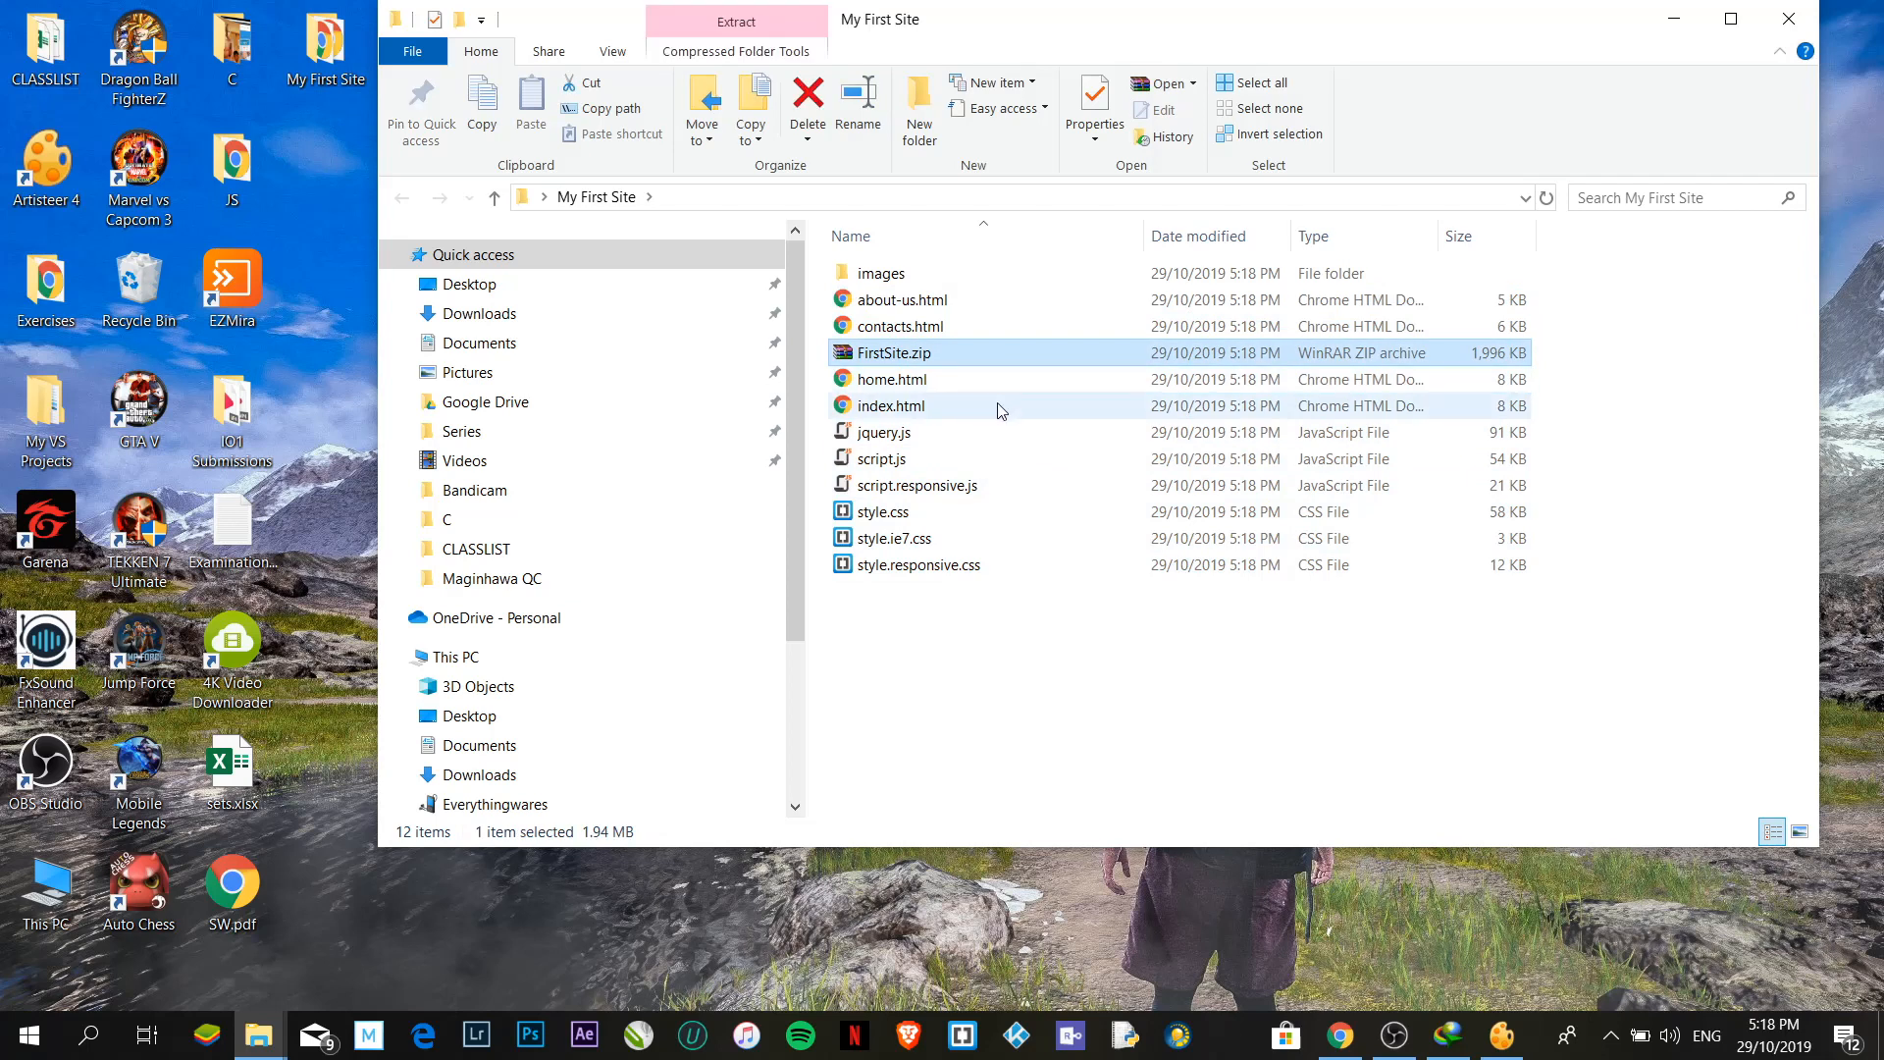
pyautogui.press('Delete')
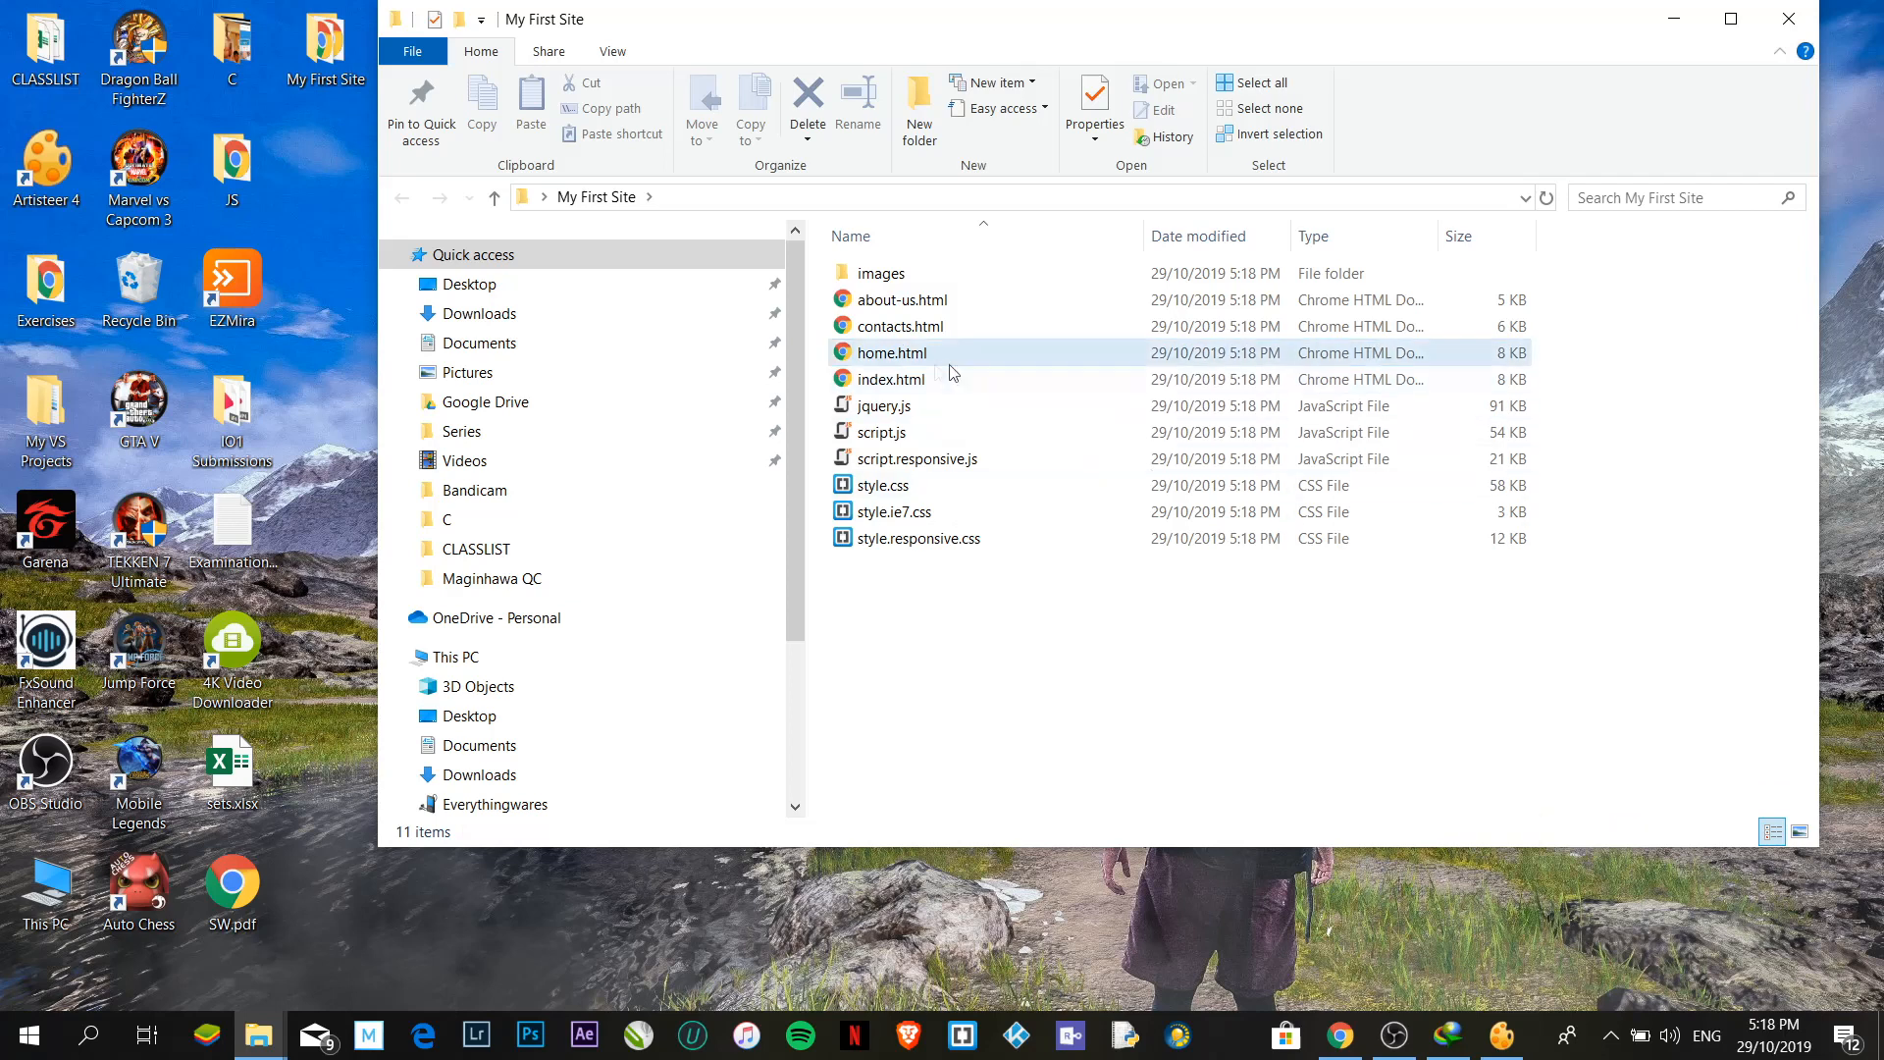
# Open index.html in the browser and look over the exported home page from header to footer
pyautogui.doubleClick(865, 382)
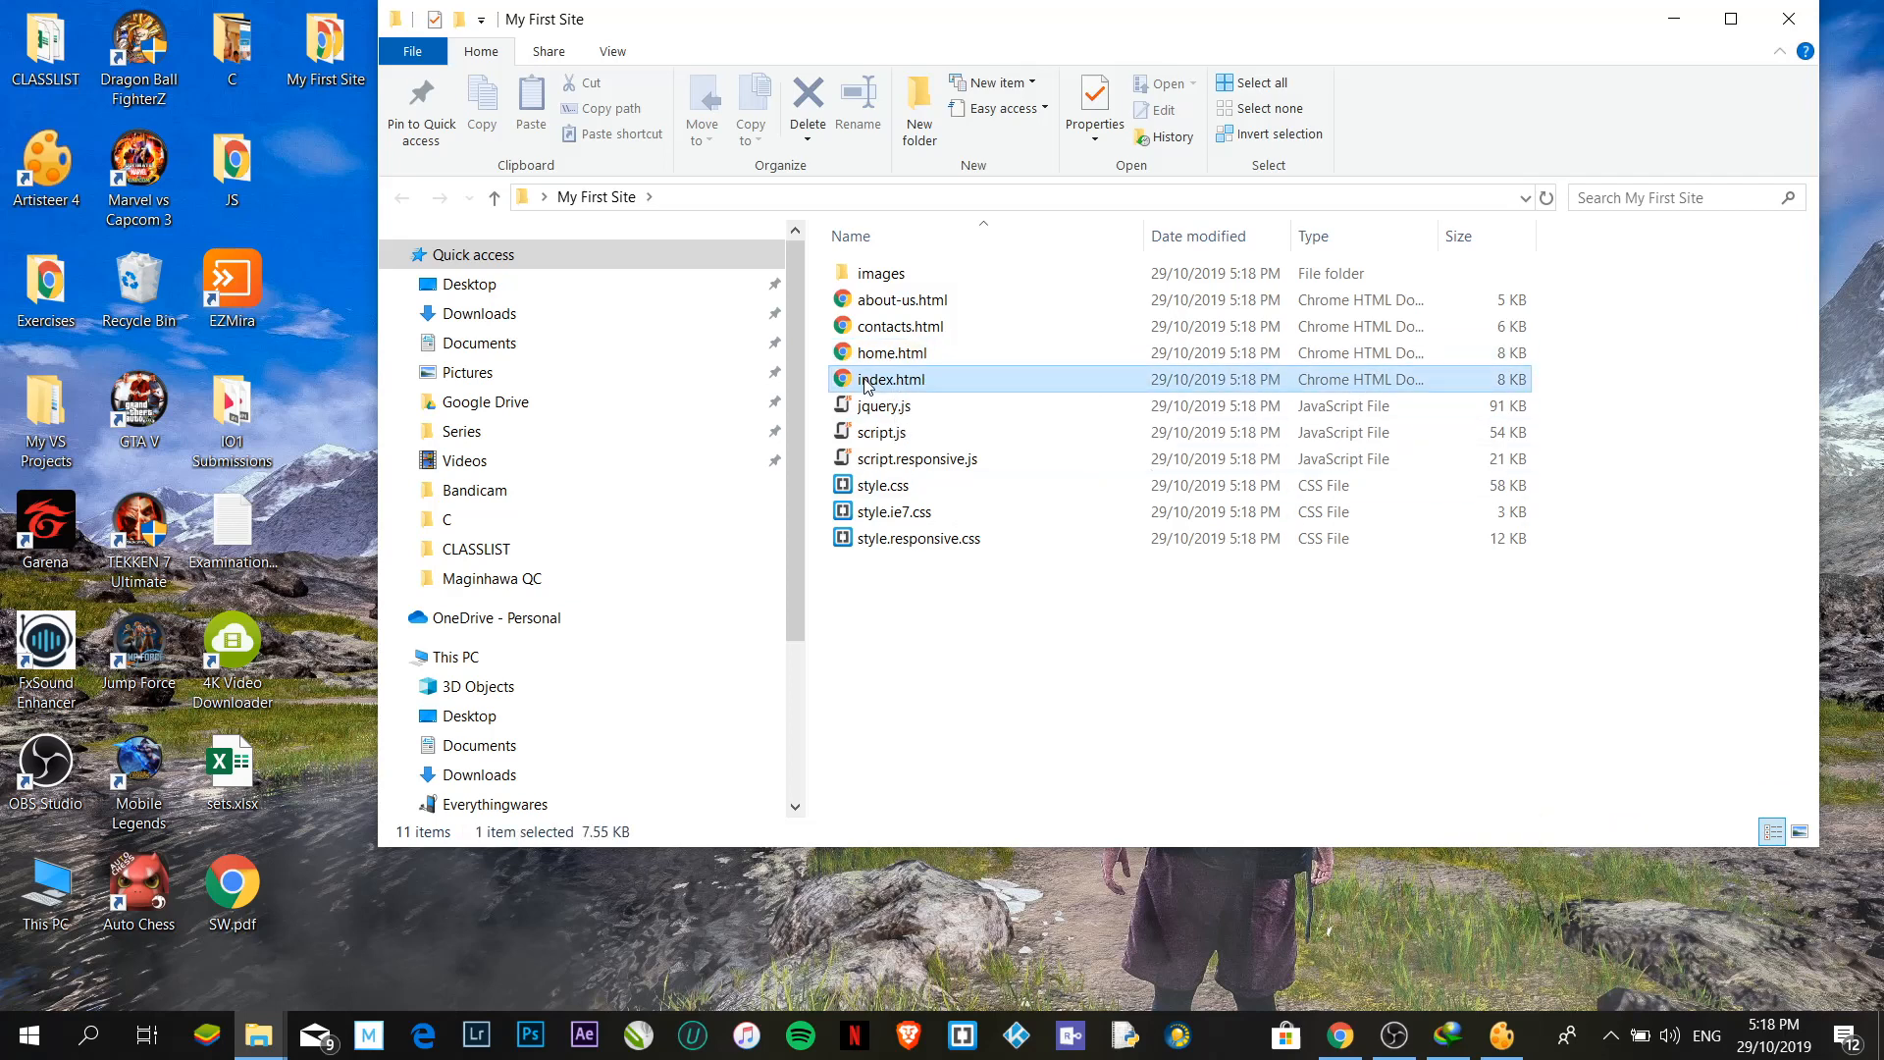
pyautogui.scroll(-10, 928, 432)
pyautogui.scroll(10, 1138, 535)
pyautogui.scroll(-7, 1137, 526)
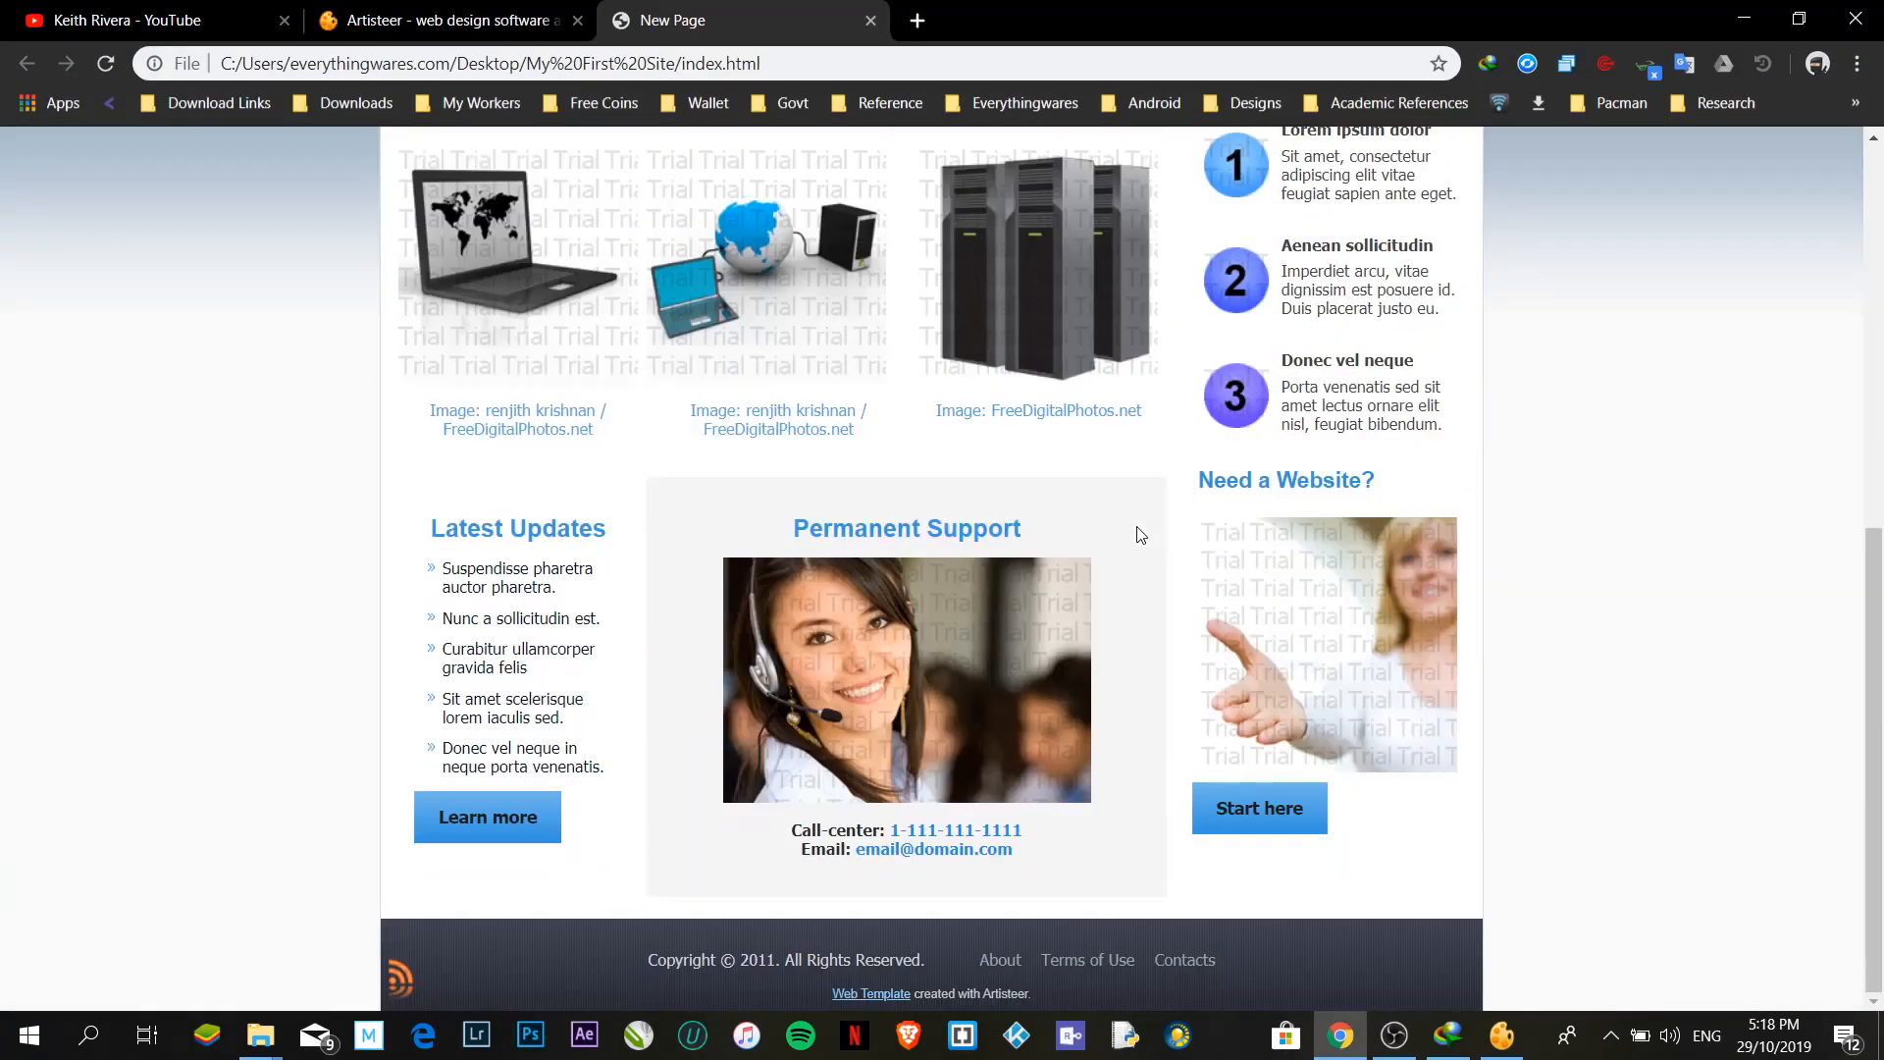
pyautogui.scroll(4, 1136, 530)
pyautogui.scroll(3, 1630, 474)
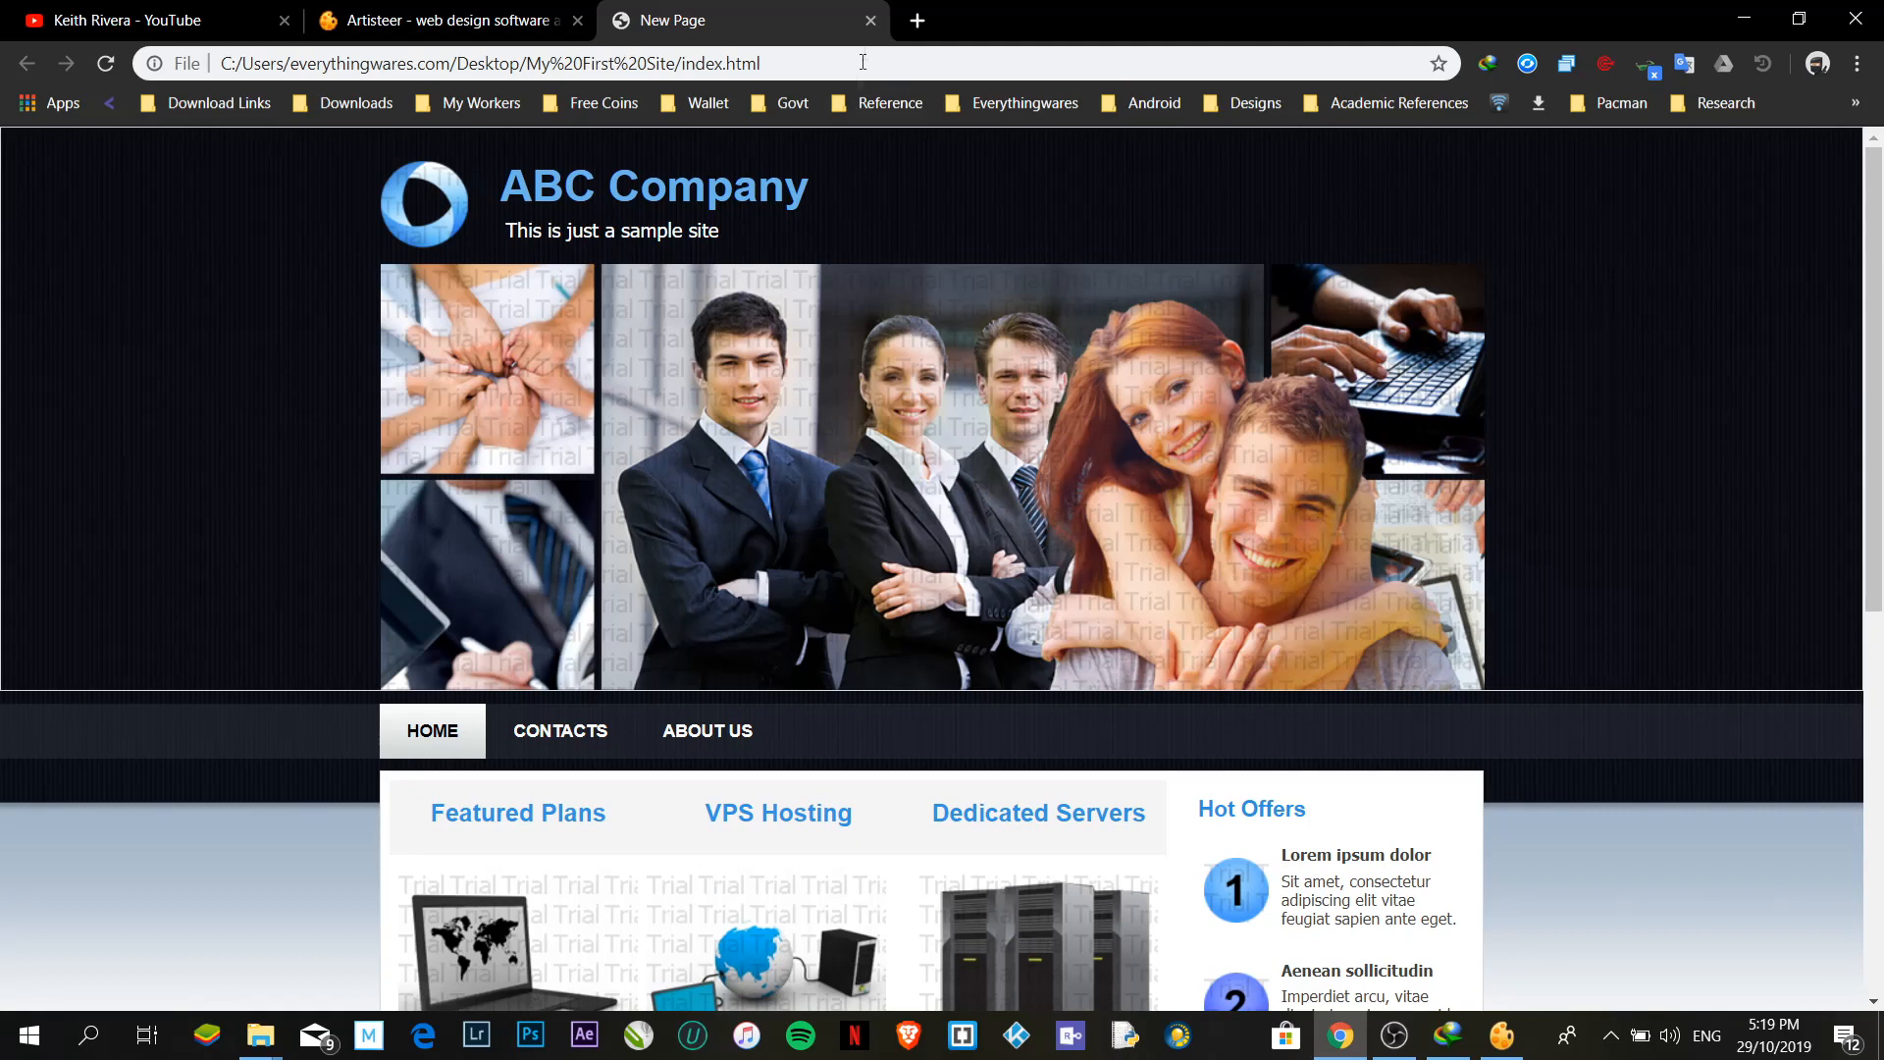